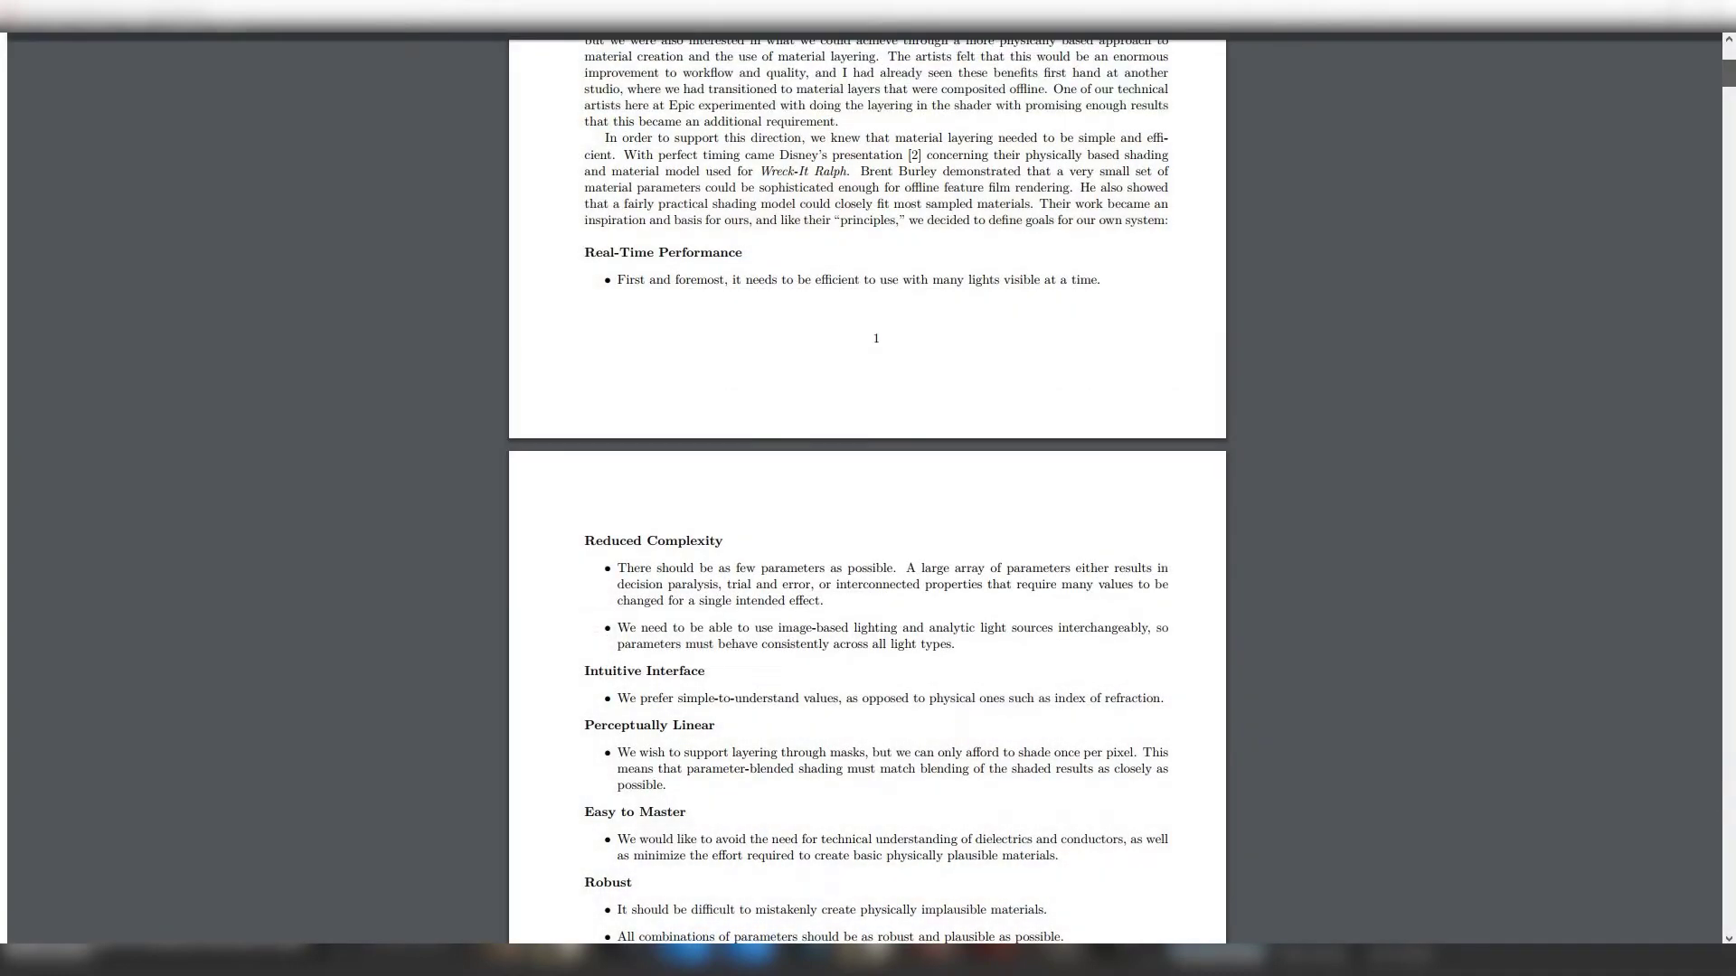
Step: Scroll through the current view to review its contents
{"action": "scroll", "coordinate": [868, 488], "scroll_direction": "down", "scroll_amount": 10}
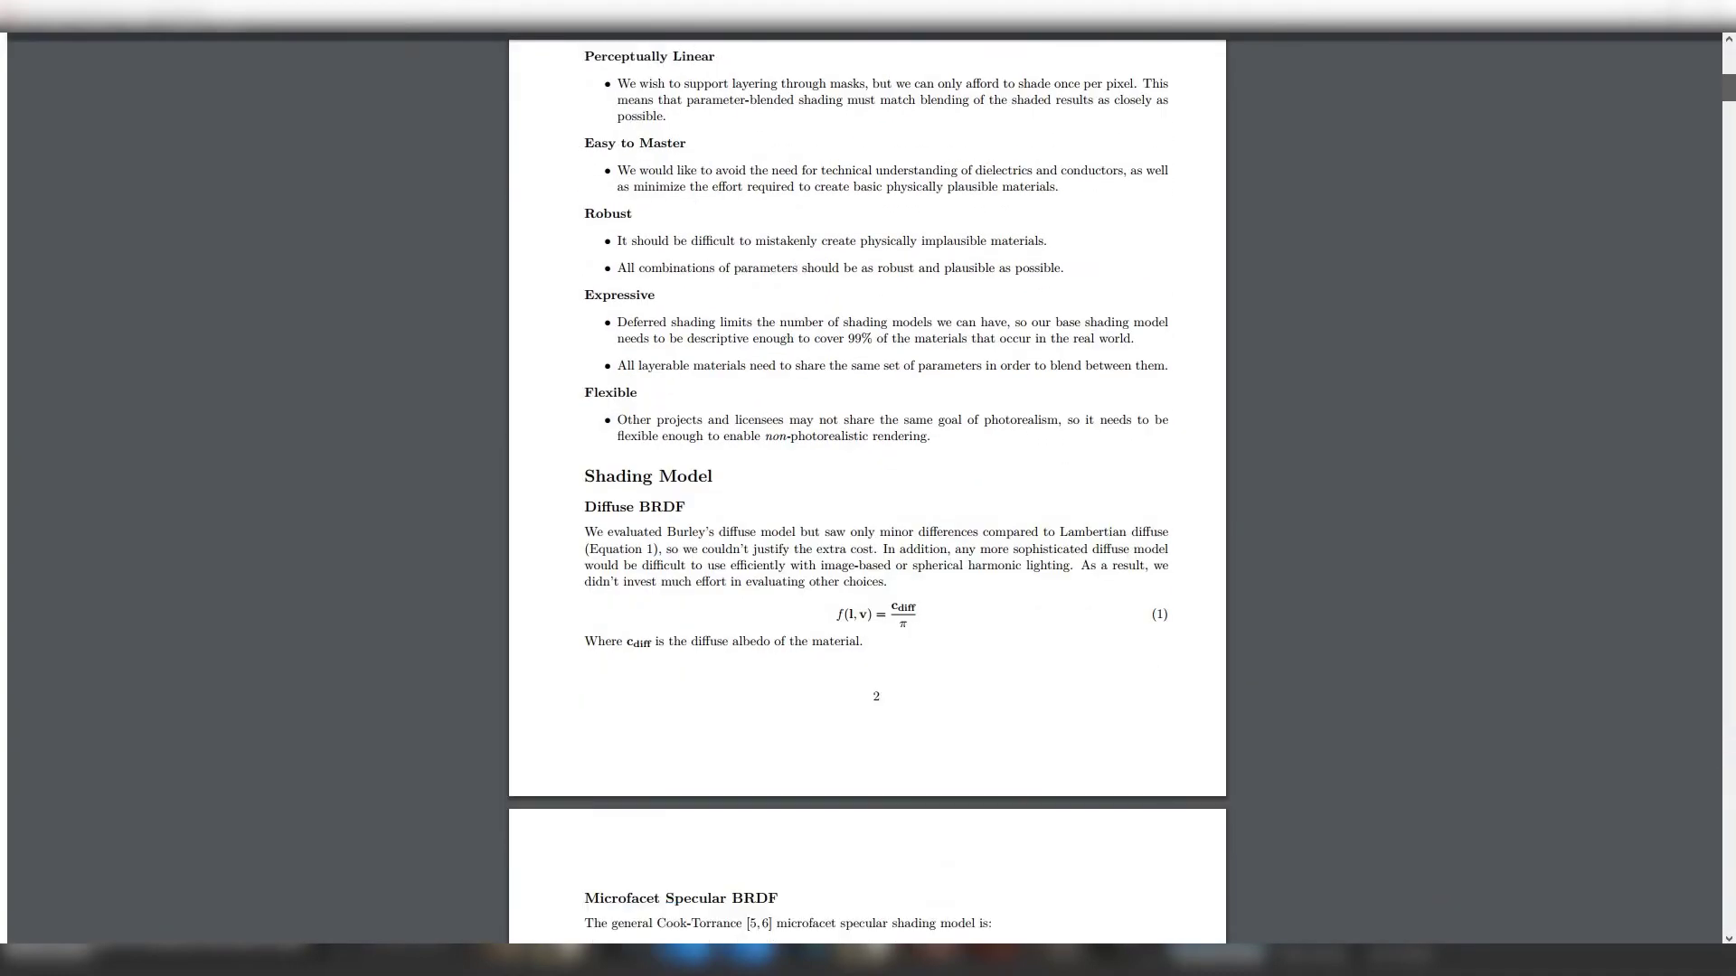
{"action": "scroll", "coordinate": [868, 488], "scroll_direction": "up", "scroll_amount": 3}
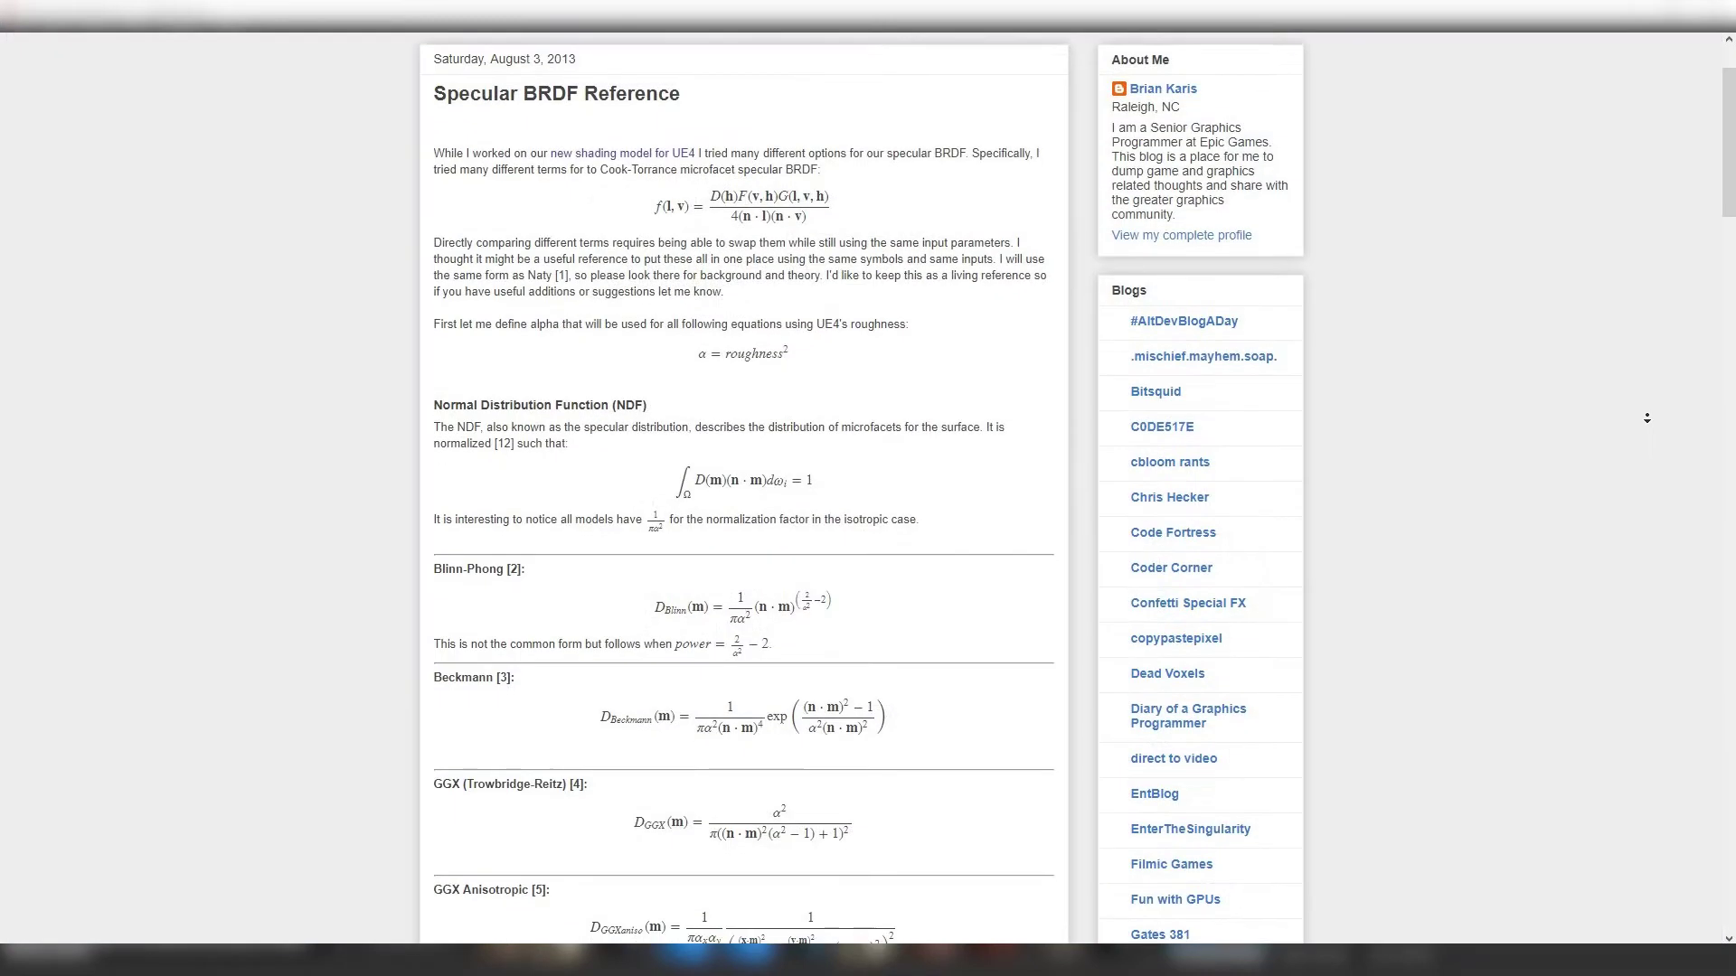
{"action": "scroll", "coordinate": [1646, 427], "scroll_direction": "down", "scroll_amount": 2}
{"action": "scroll", "coordinate": [1646, 427], "scroll_direction": "down", "scroll_amount": 5}
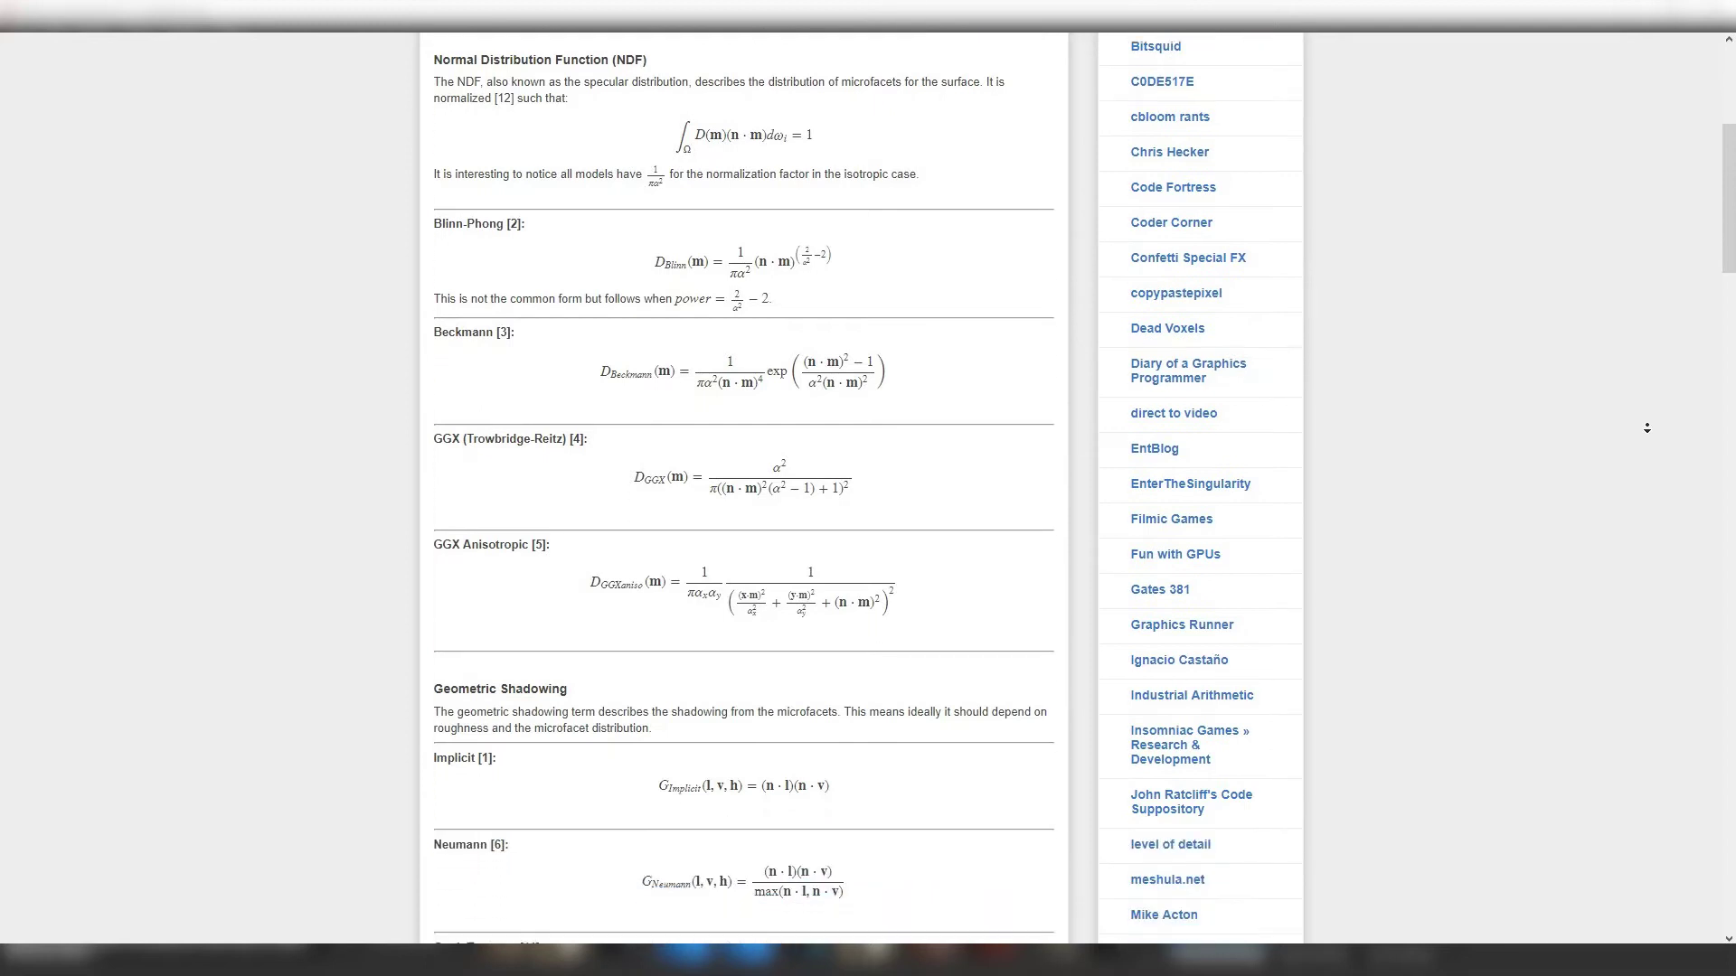
{"action": "scroll", "coordinate": [1647, 428], "scroll_direction": "down", "scroll_amount": 2}
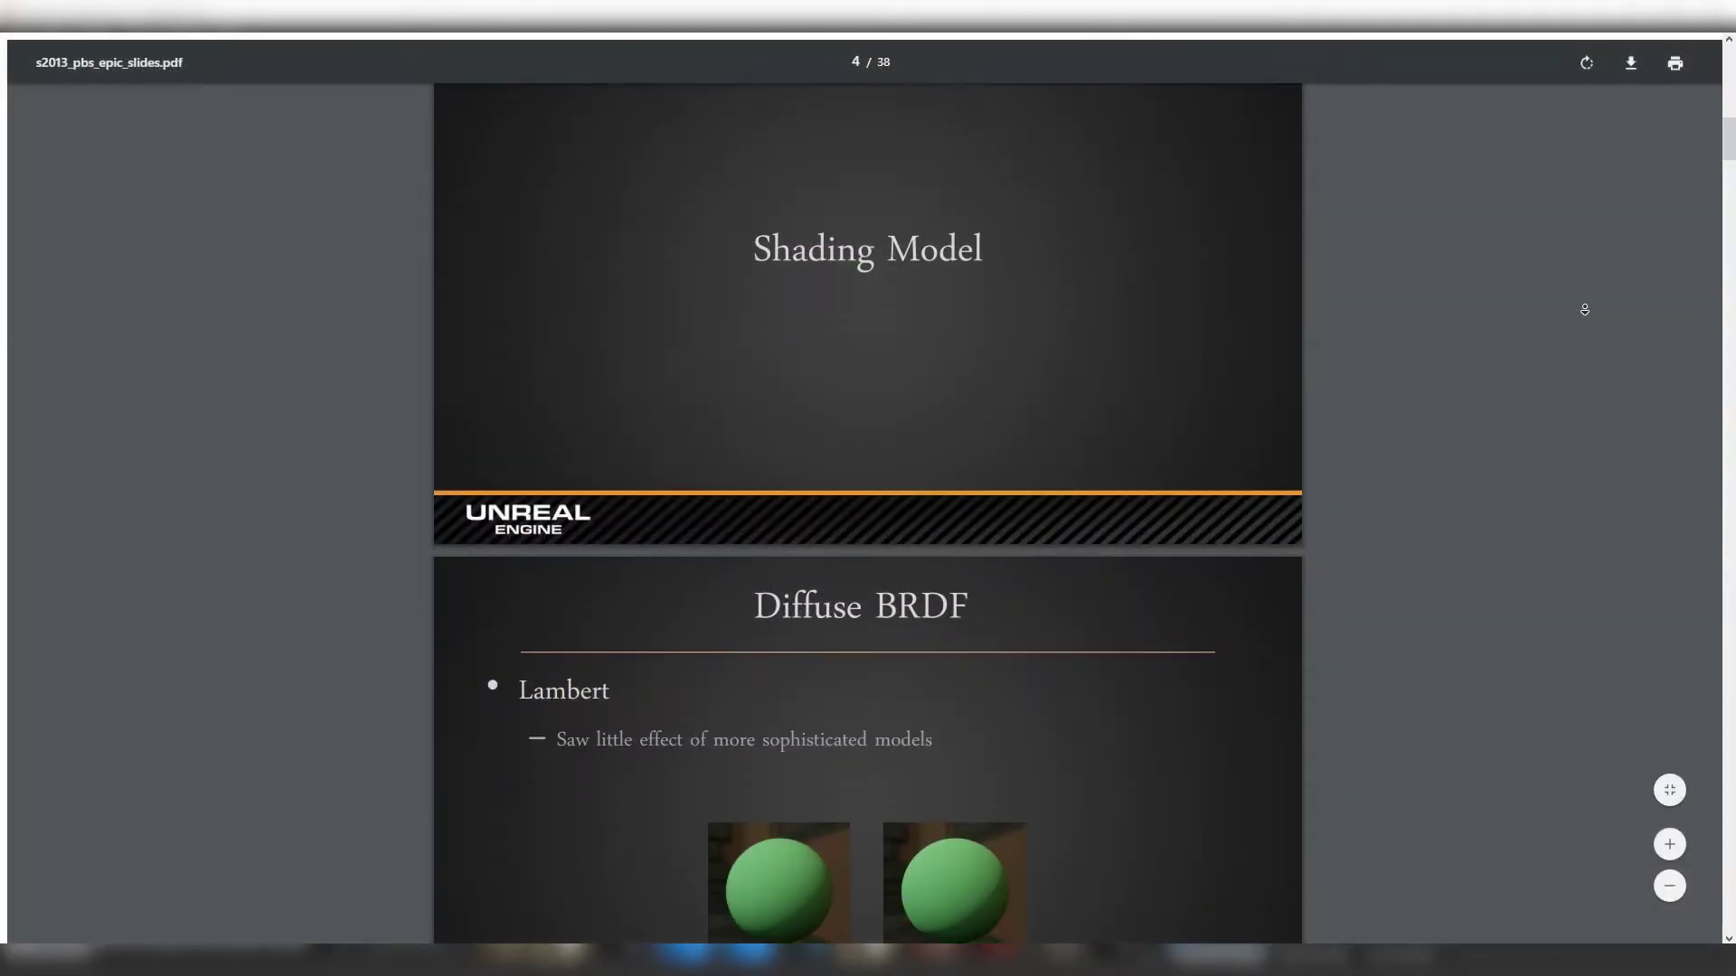
{"action": "scroll", "coordinate": [1584, 309], "scroll_direction": "down", "scroll_amount": 5}
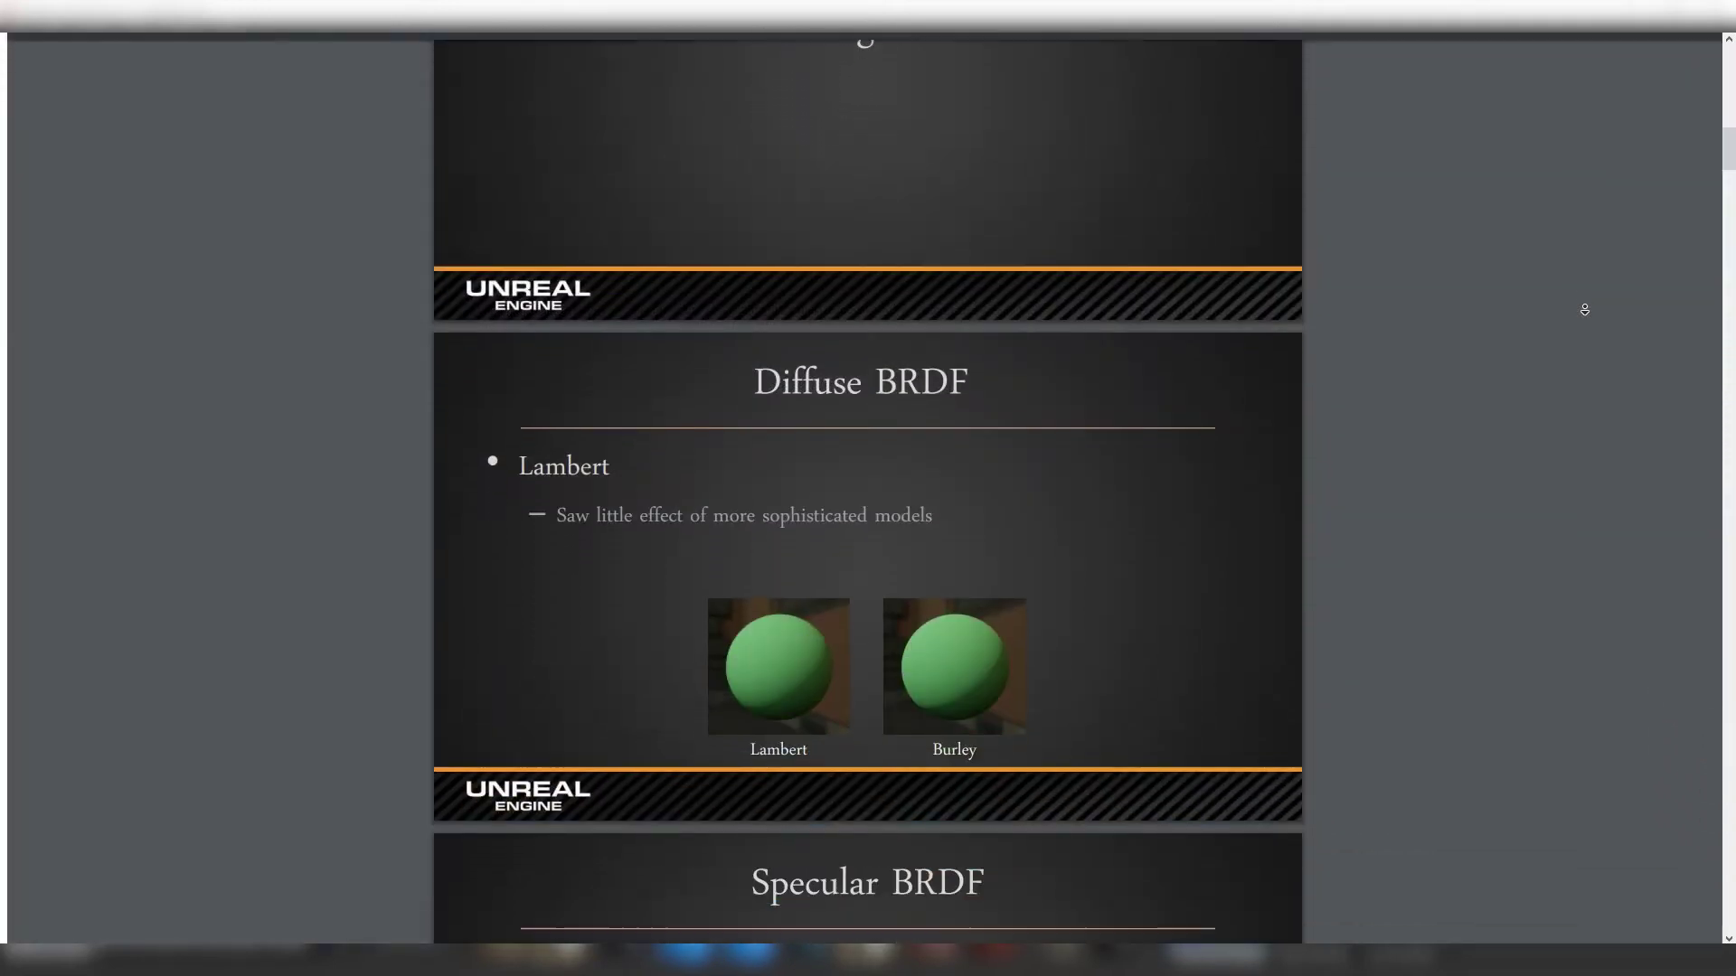
{"action": "scroll", "coordinate": [1584, 309], "scroll_direction": "down", "scroll_amount": 5}
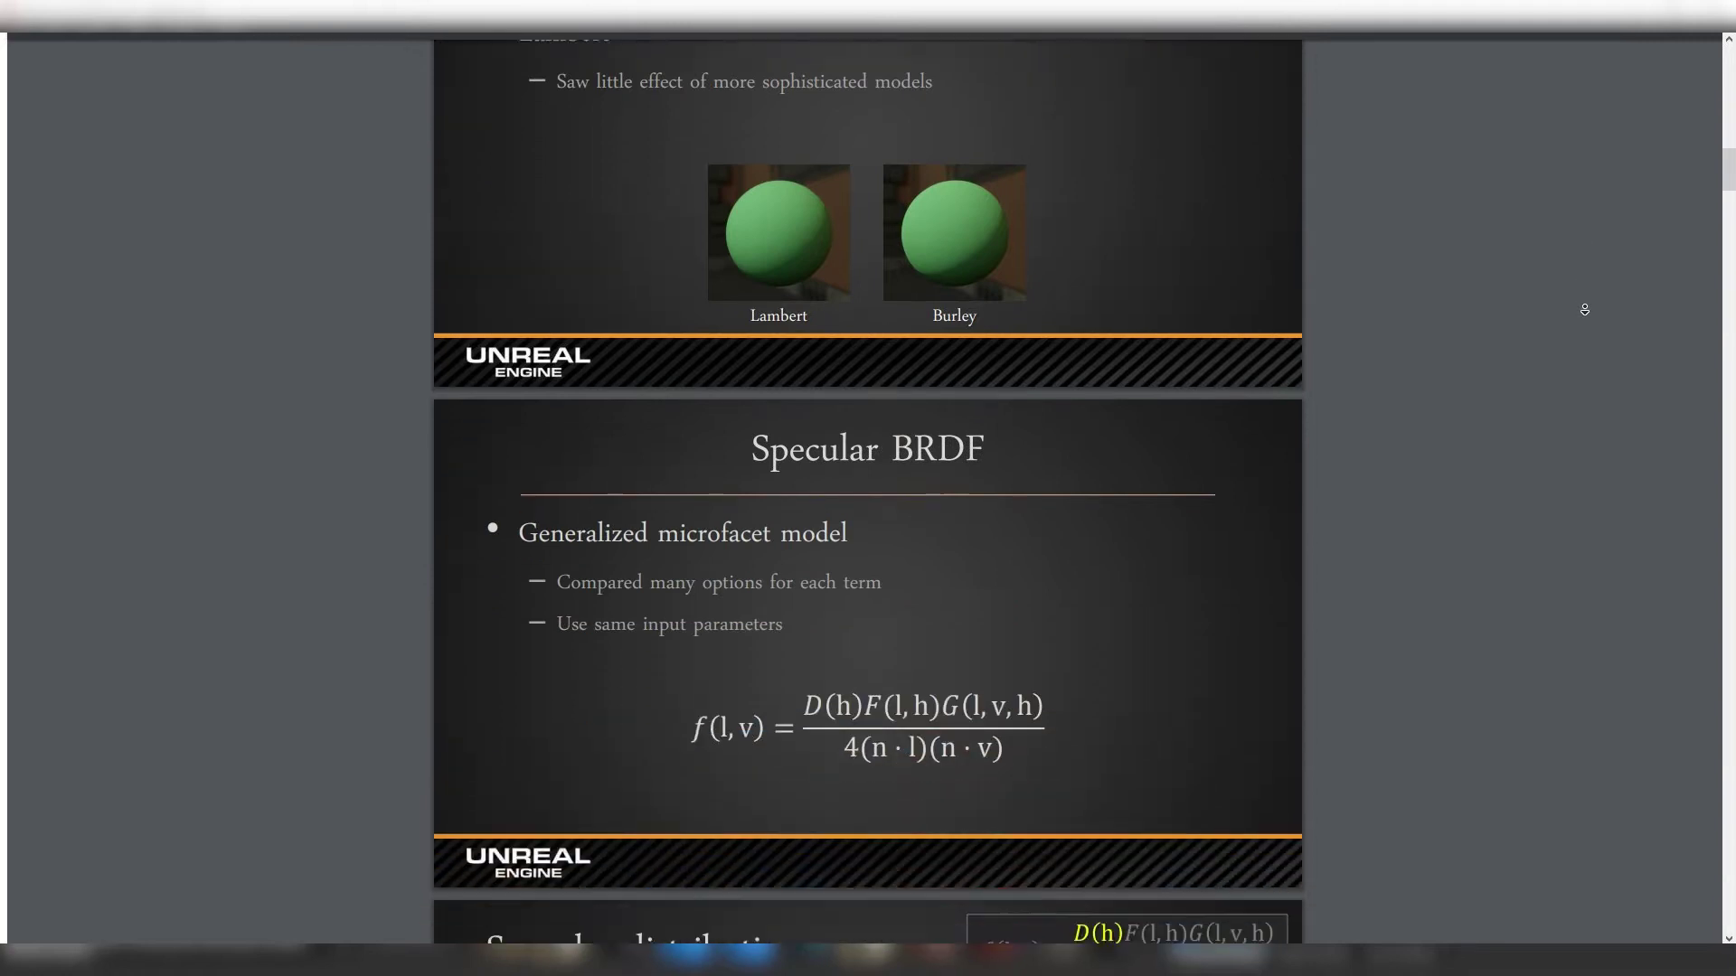
{"action": "scroll", "coordinate": [1584, 309], "scroll_direction": "down", "scroll_amount": 5}
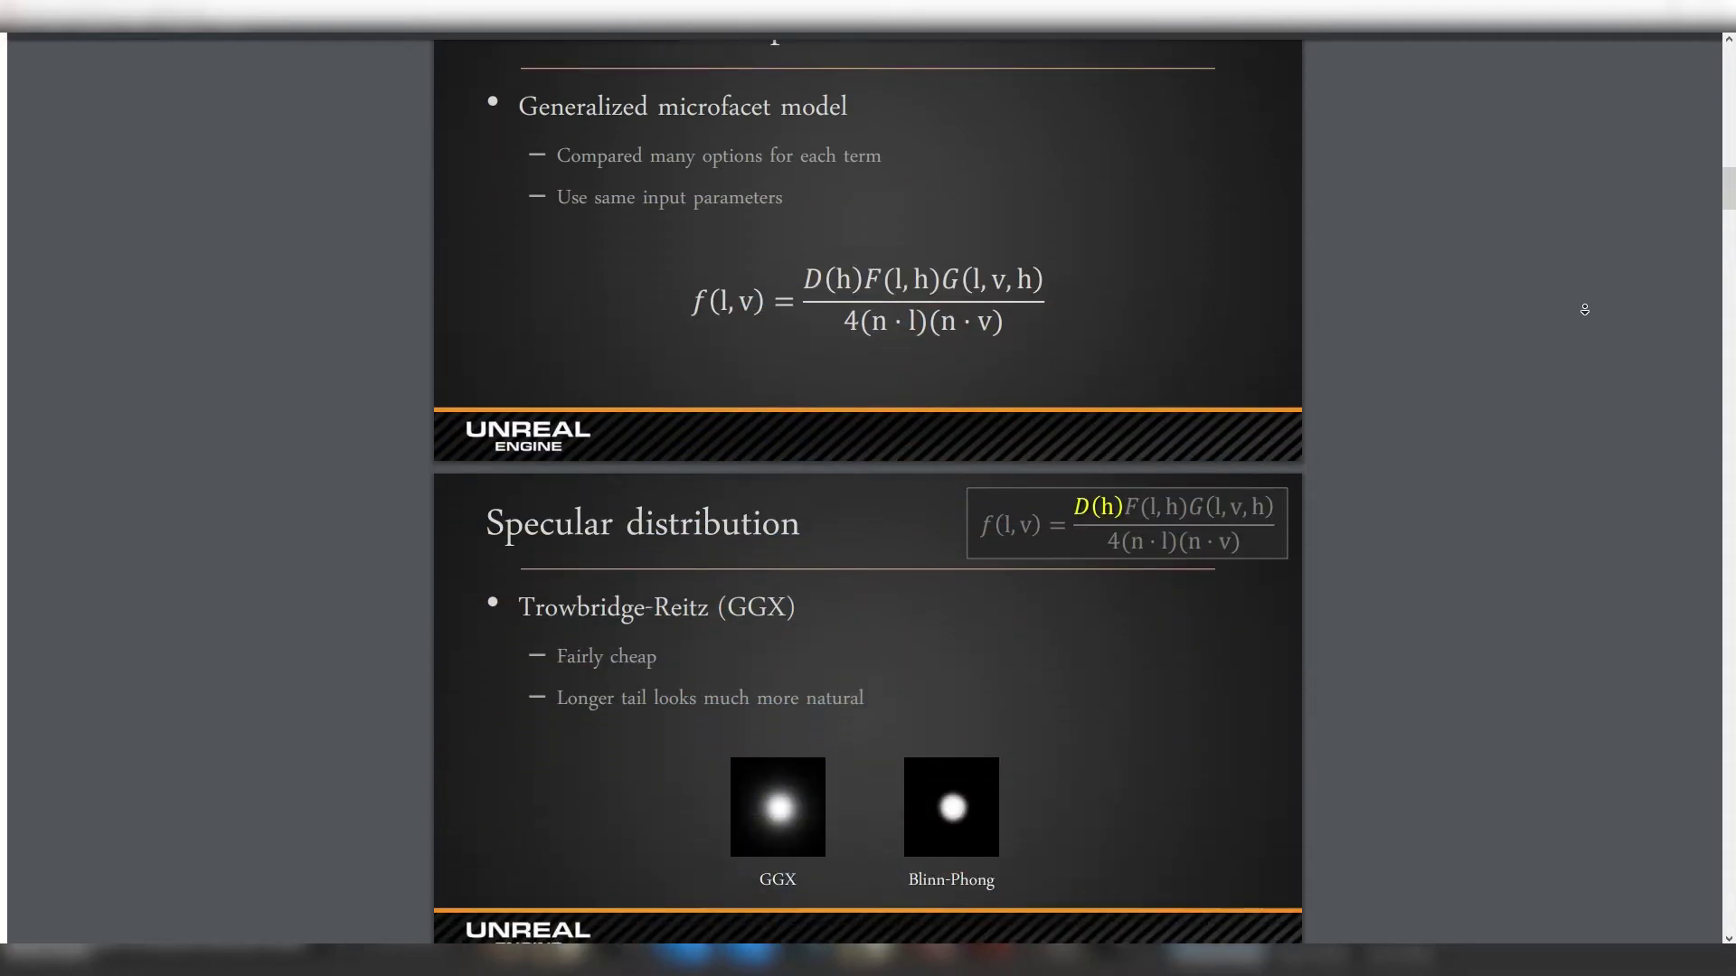
{"action": "scroll", "coordinate": [1583, 309], "scroll_direction": "down", "scroll_amount": 5}
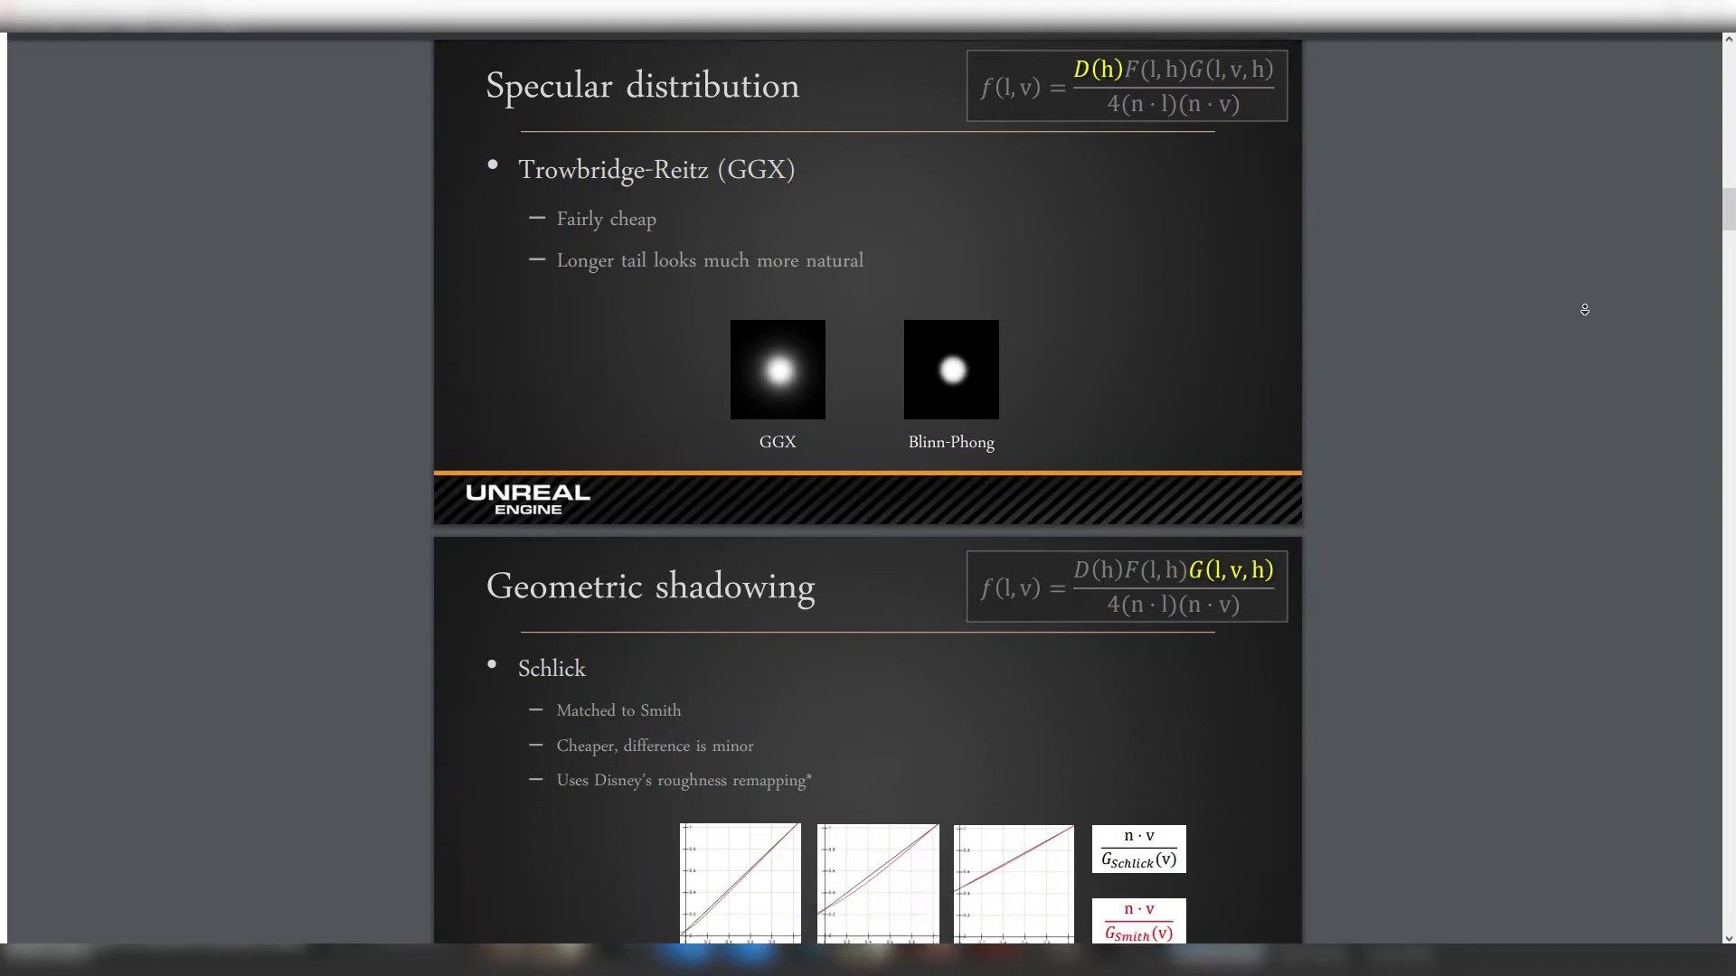
{"action": "scroll", "coordinate": [1584, 309], "scroll_direction": "down", "scroll_amount": 7}
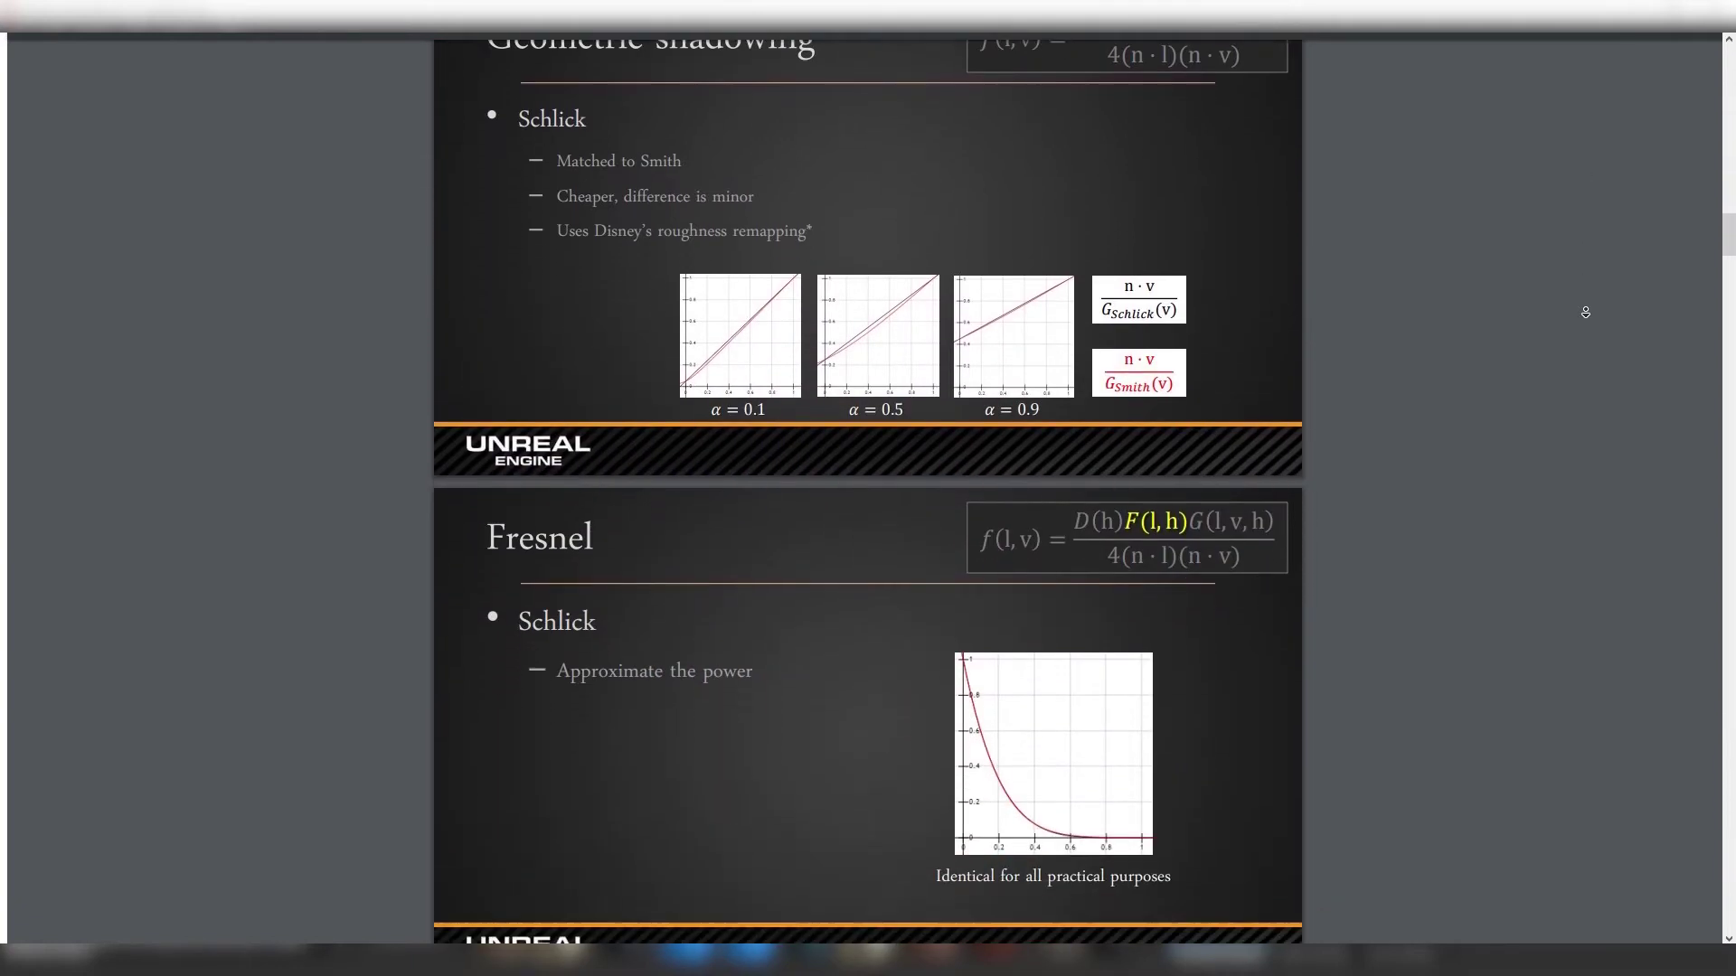
{"action": "scroll", "coordinate": [1589, 309], "scroll_direction": "down", "scroll_amount": 4}
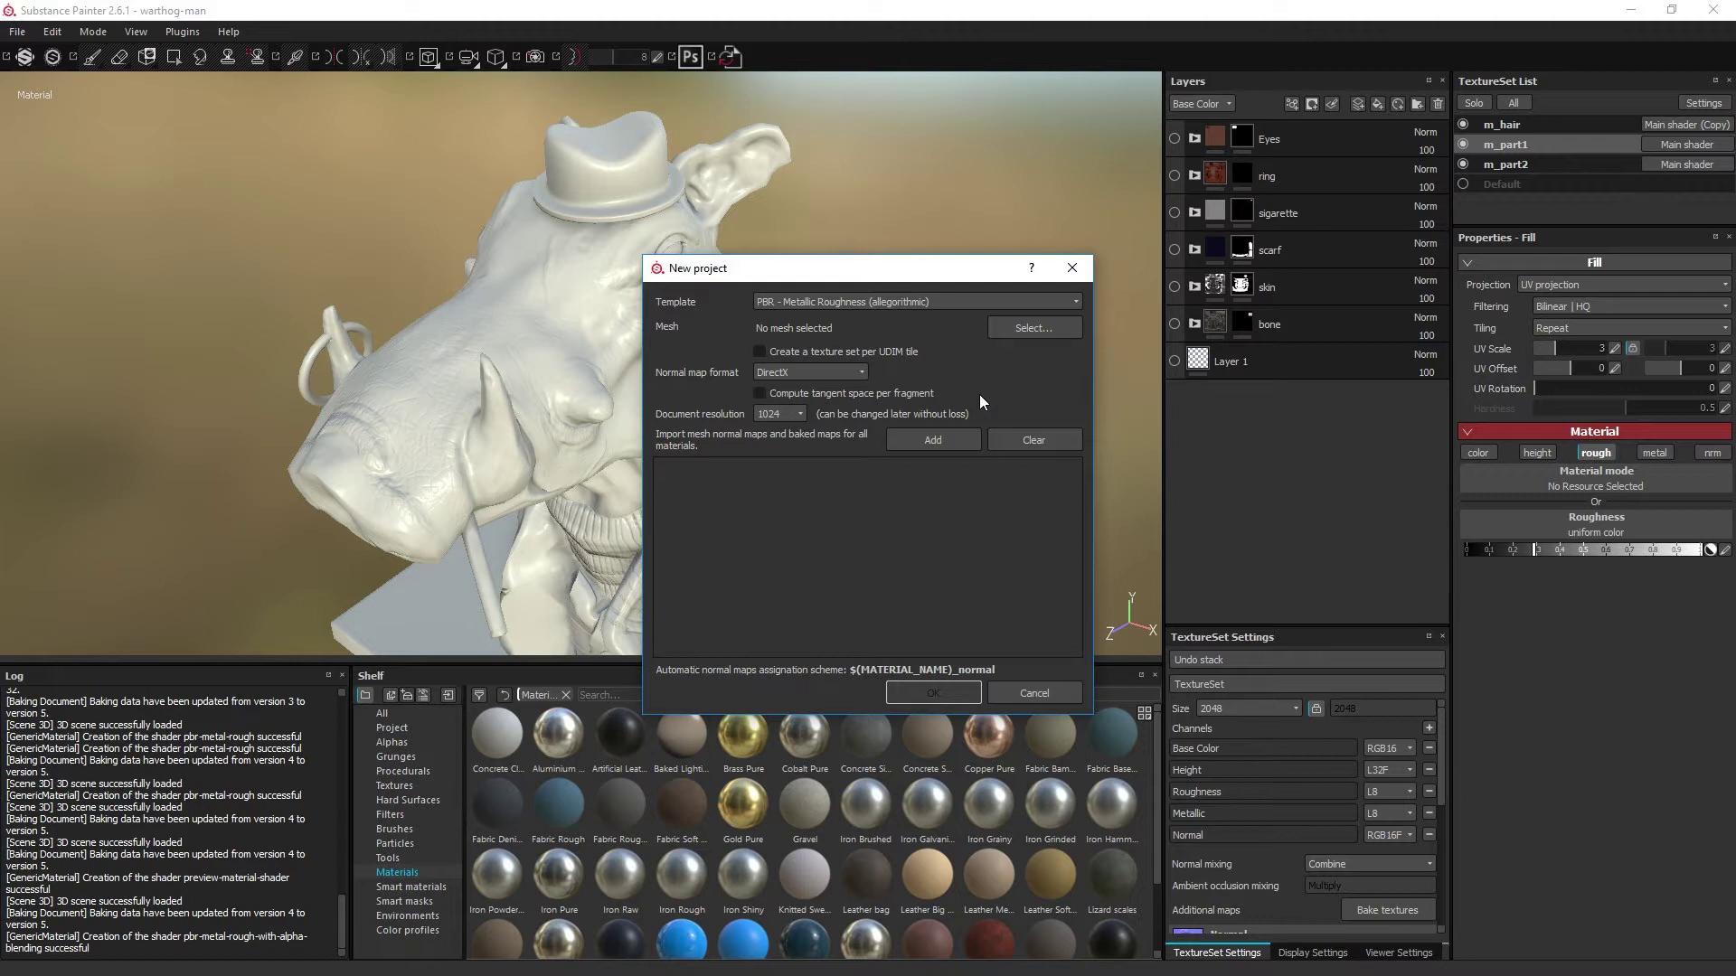
Step: Pick the PBR - Metallic Roughness template, cancel the new project, and open the Channels add list
{"action": "left_click", "coordinate": [914, 301]}
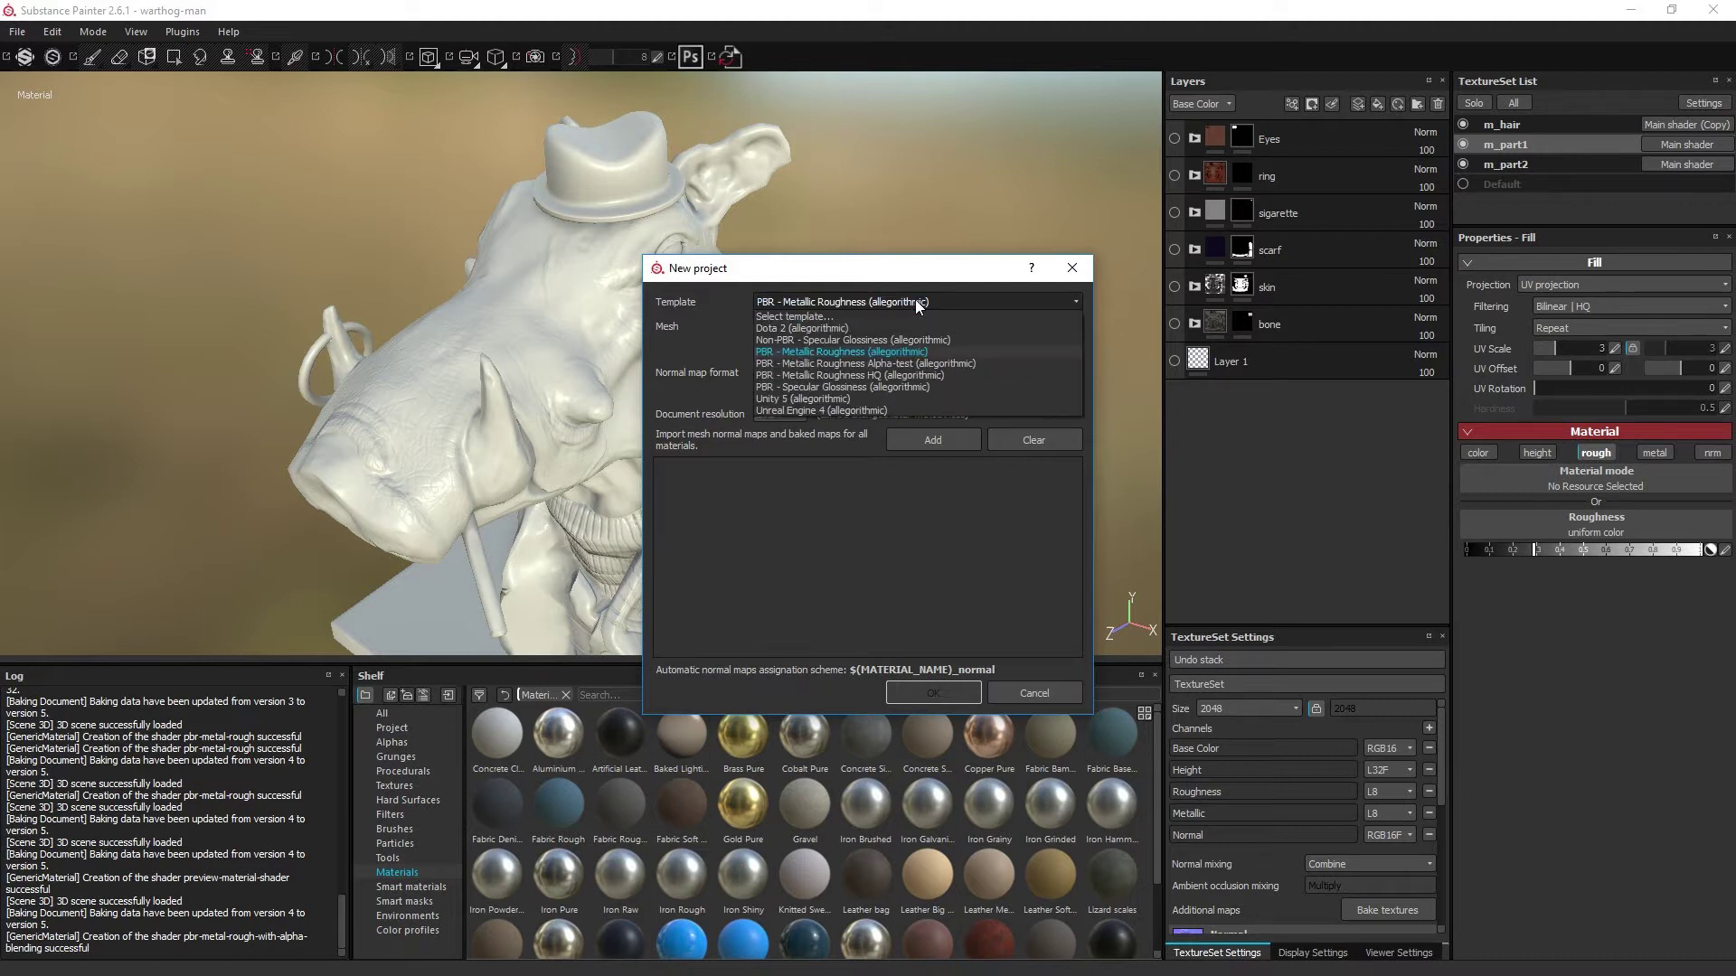
{"action": "left_click", "coordinate": [828, 350]}
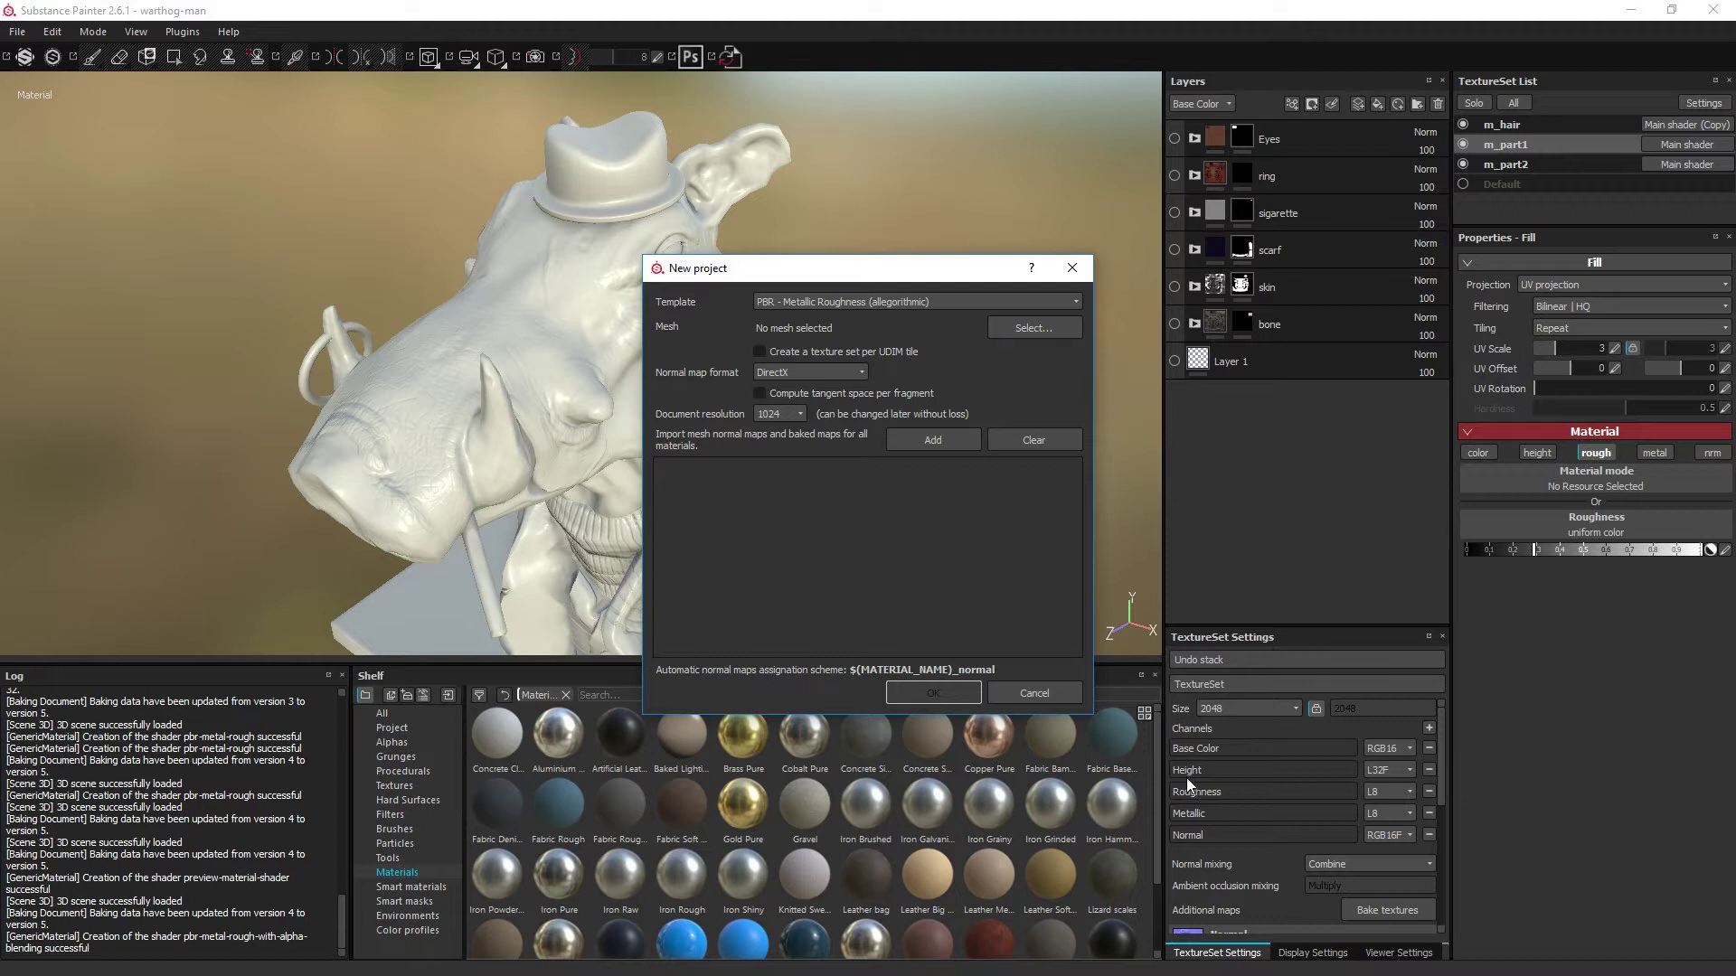
{"action": "left_click", "coordinate": [1061, 685]}
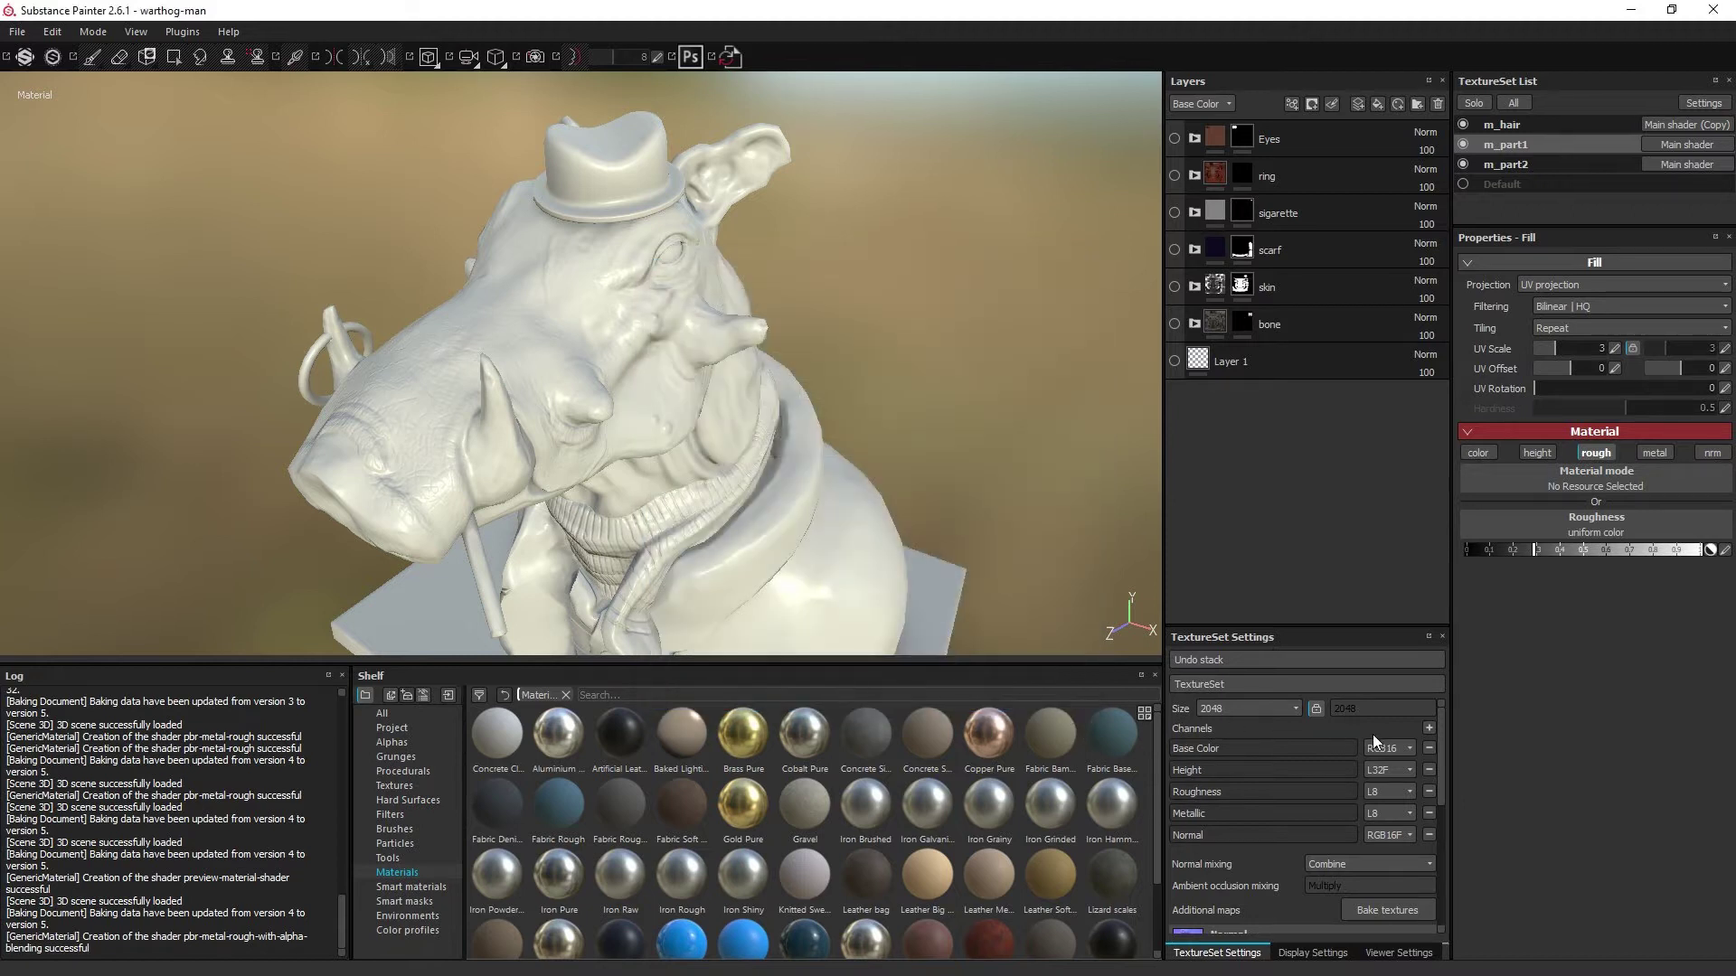
{"action": "left_click", "coordinate": [1430, 729]}
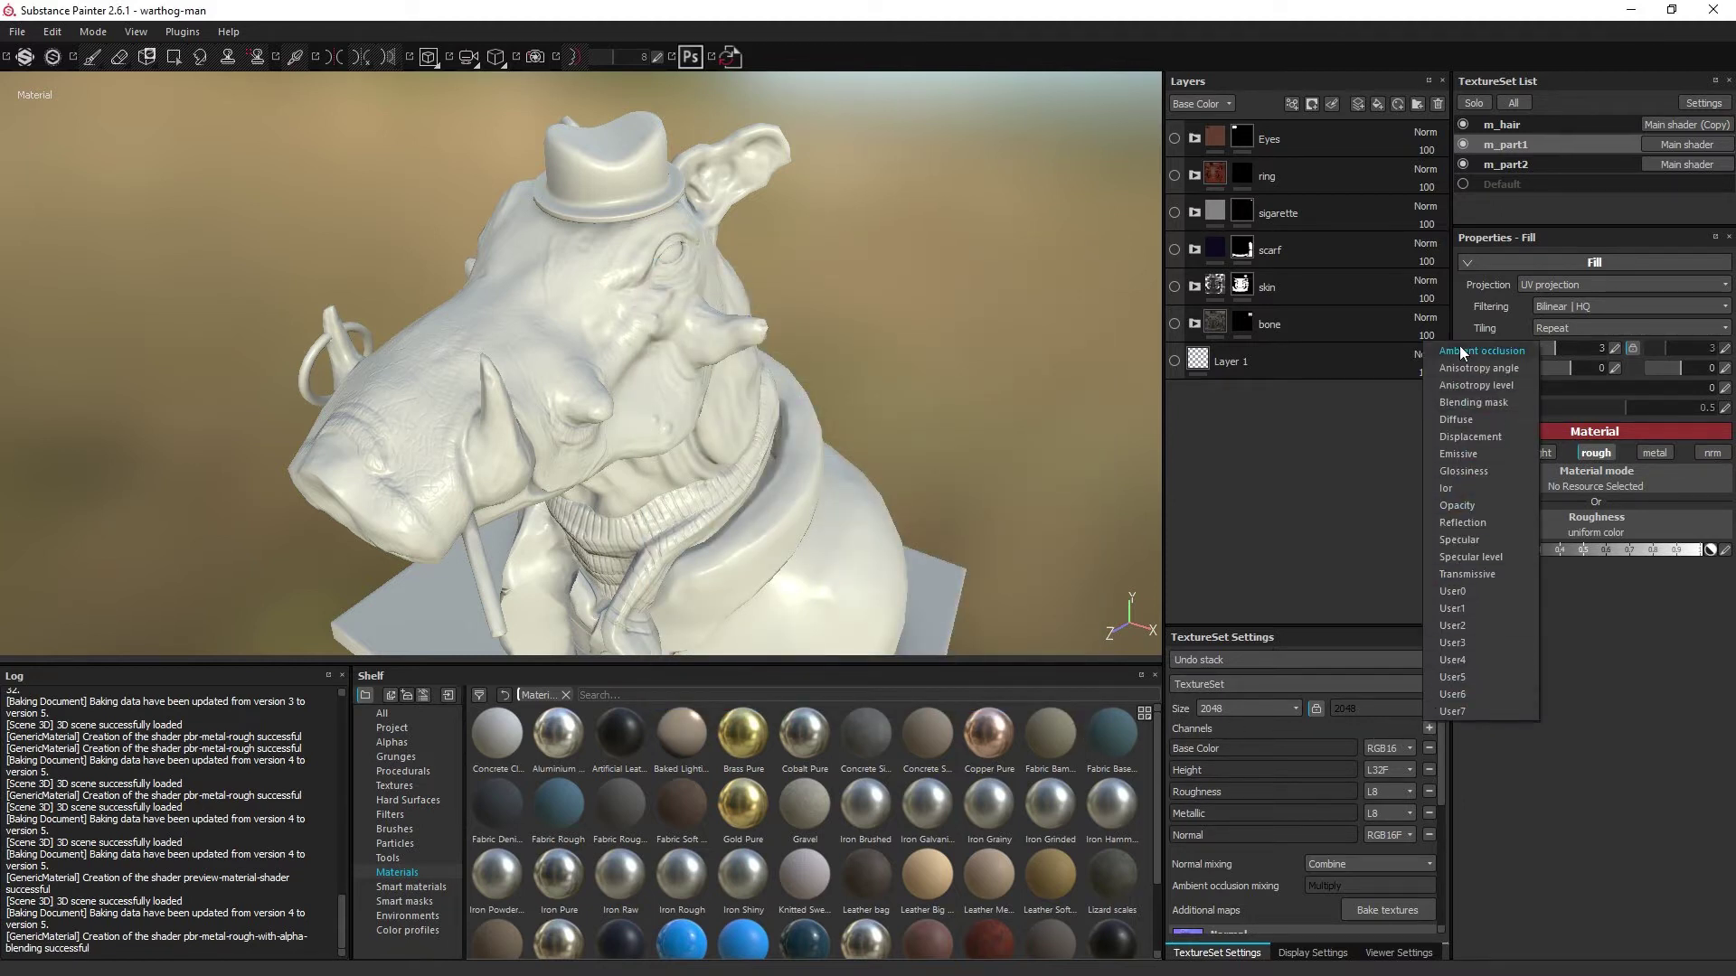
Step: Close the channel list, start a new project discarding changes, and keep the Unity 5 template
{"action": "left_click", "coordinate": [1342, 729]}
{"action": "key", "text": "ctrl+n"}
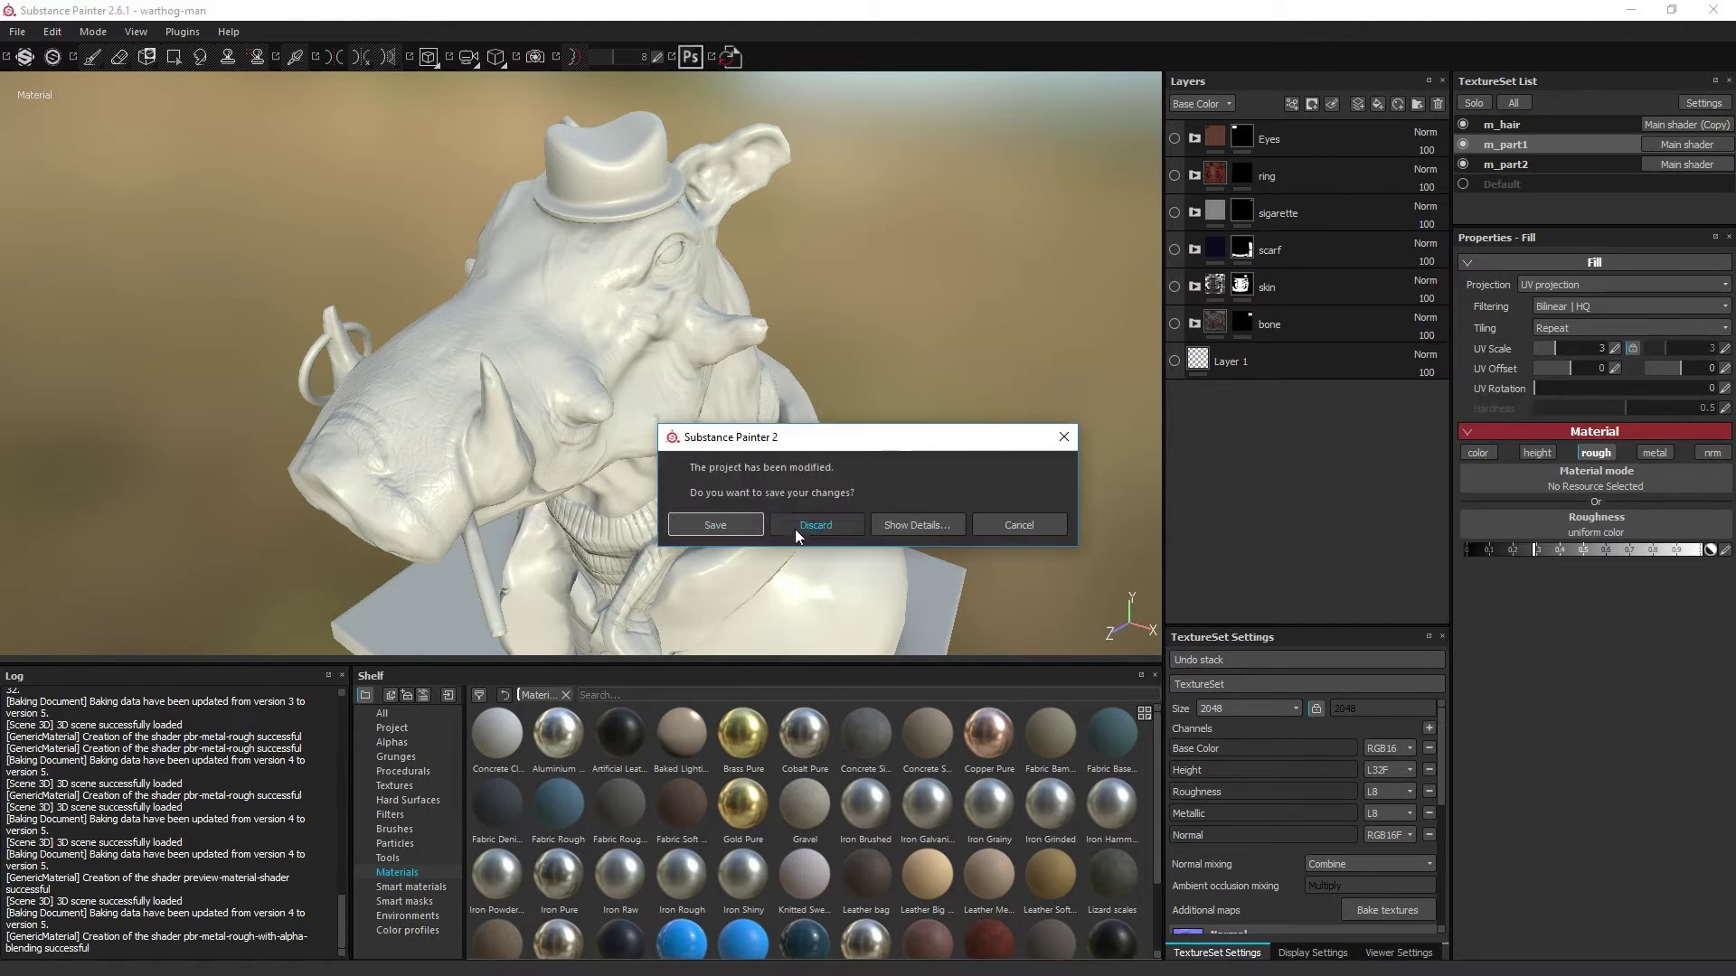
{"action": "left_click", "coordinate": [794, 529]}
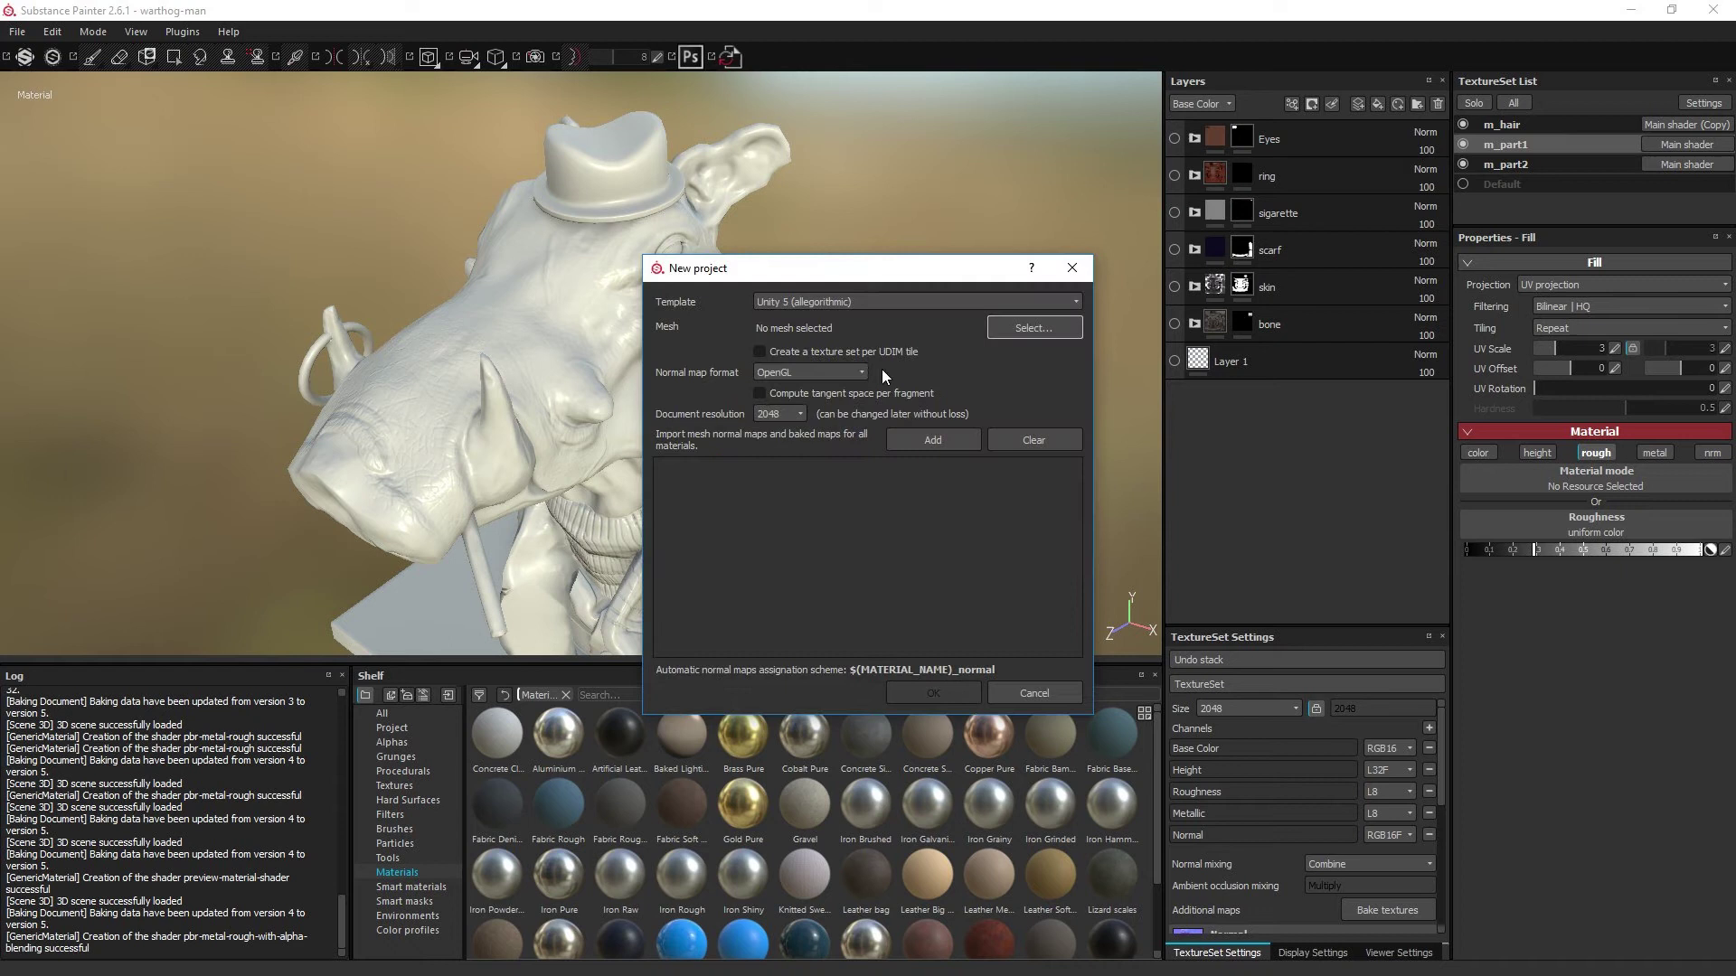
{"action": "left_click", "coordinate": [869, 301]}
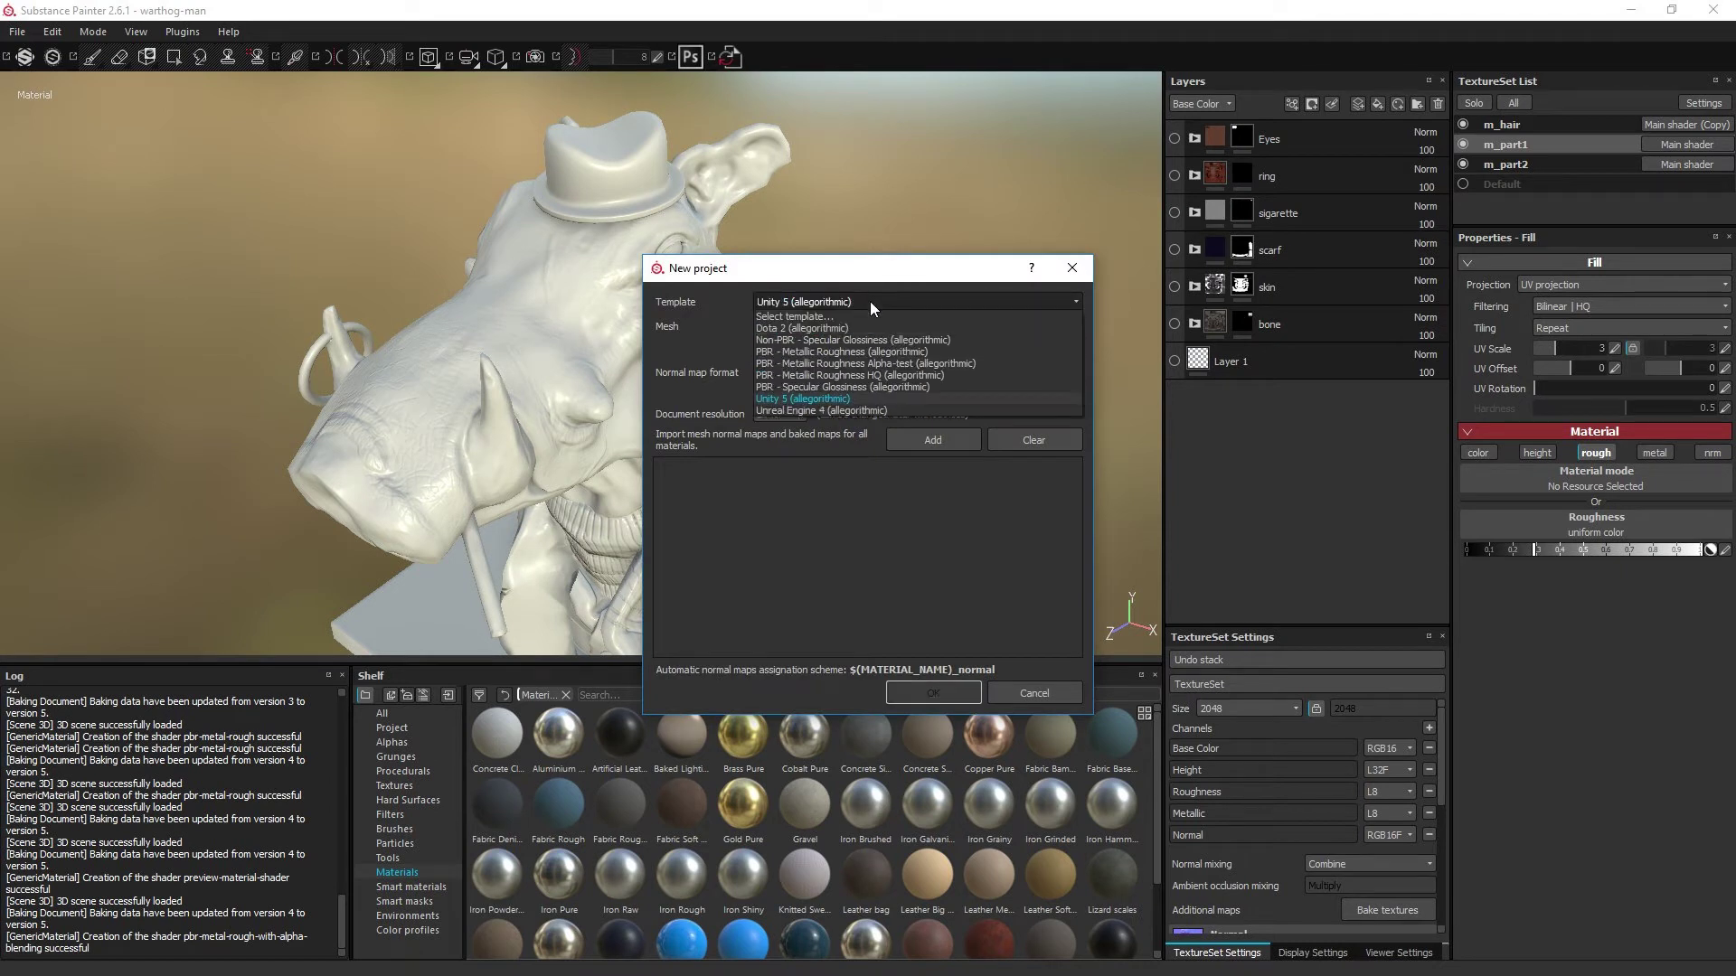
{"action": "left_click", "coordinate": [870, 301]}
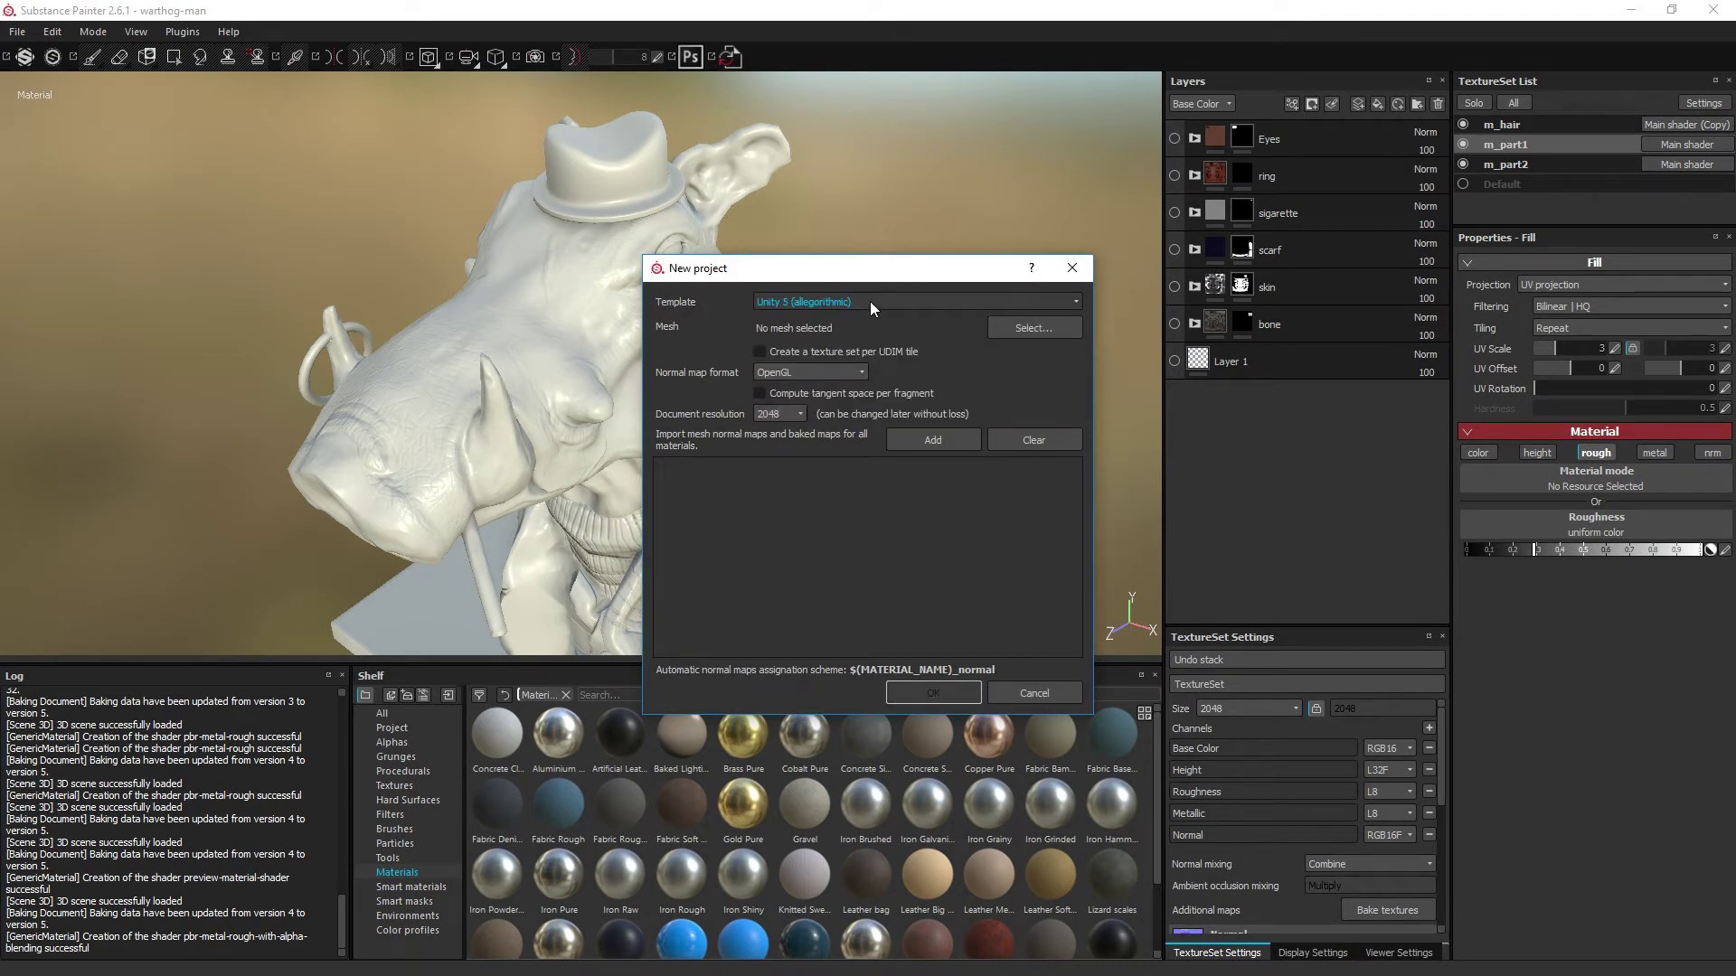
{"action": "left_click", "coordinate": [870, 301]}
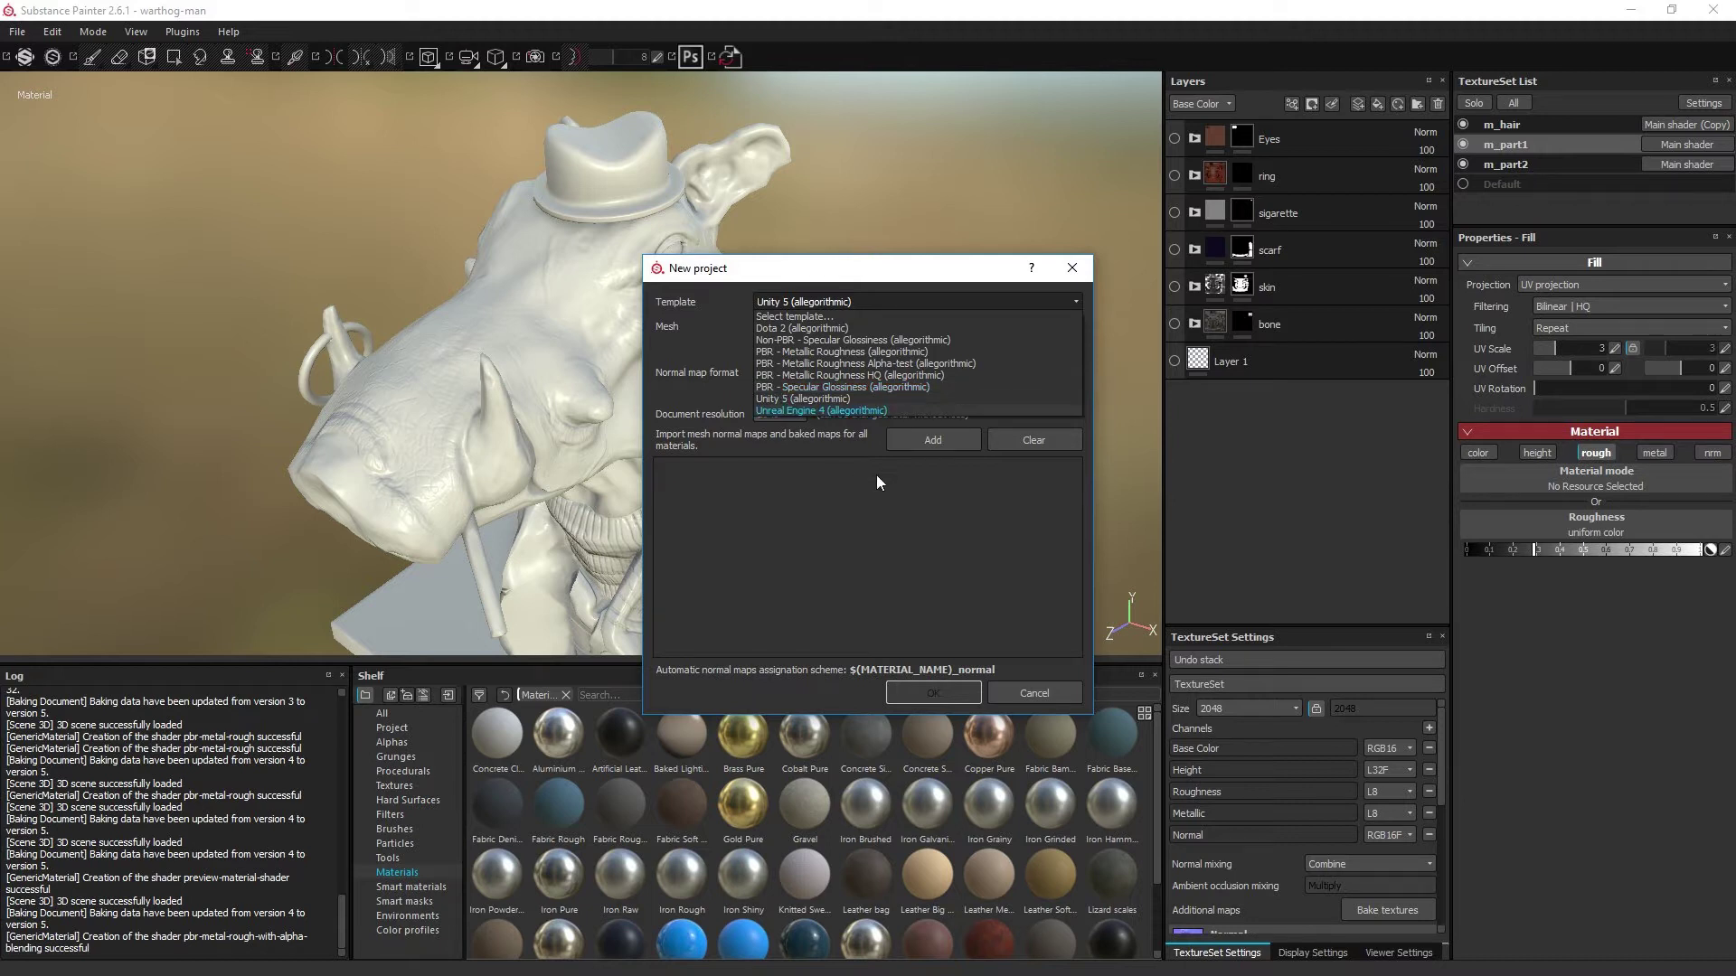
Step: Cancel the new project, preview m_part1's Unity 5 (Standard Metallic) export maps, then close without exporting
{"action": "left_click", "coordinate": [1022, 685]}
{"action": "left_click", "coordinate": [1021, 685]}
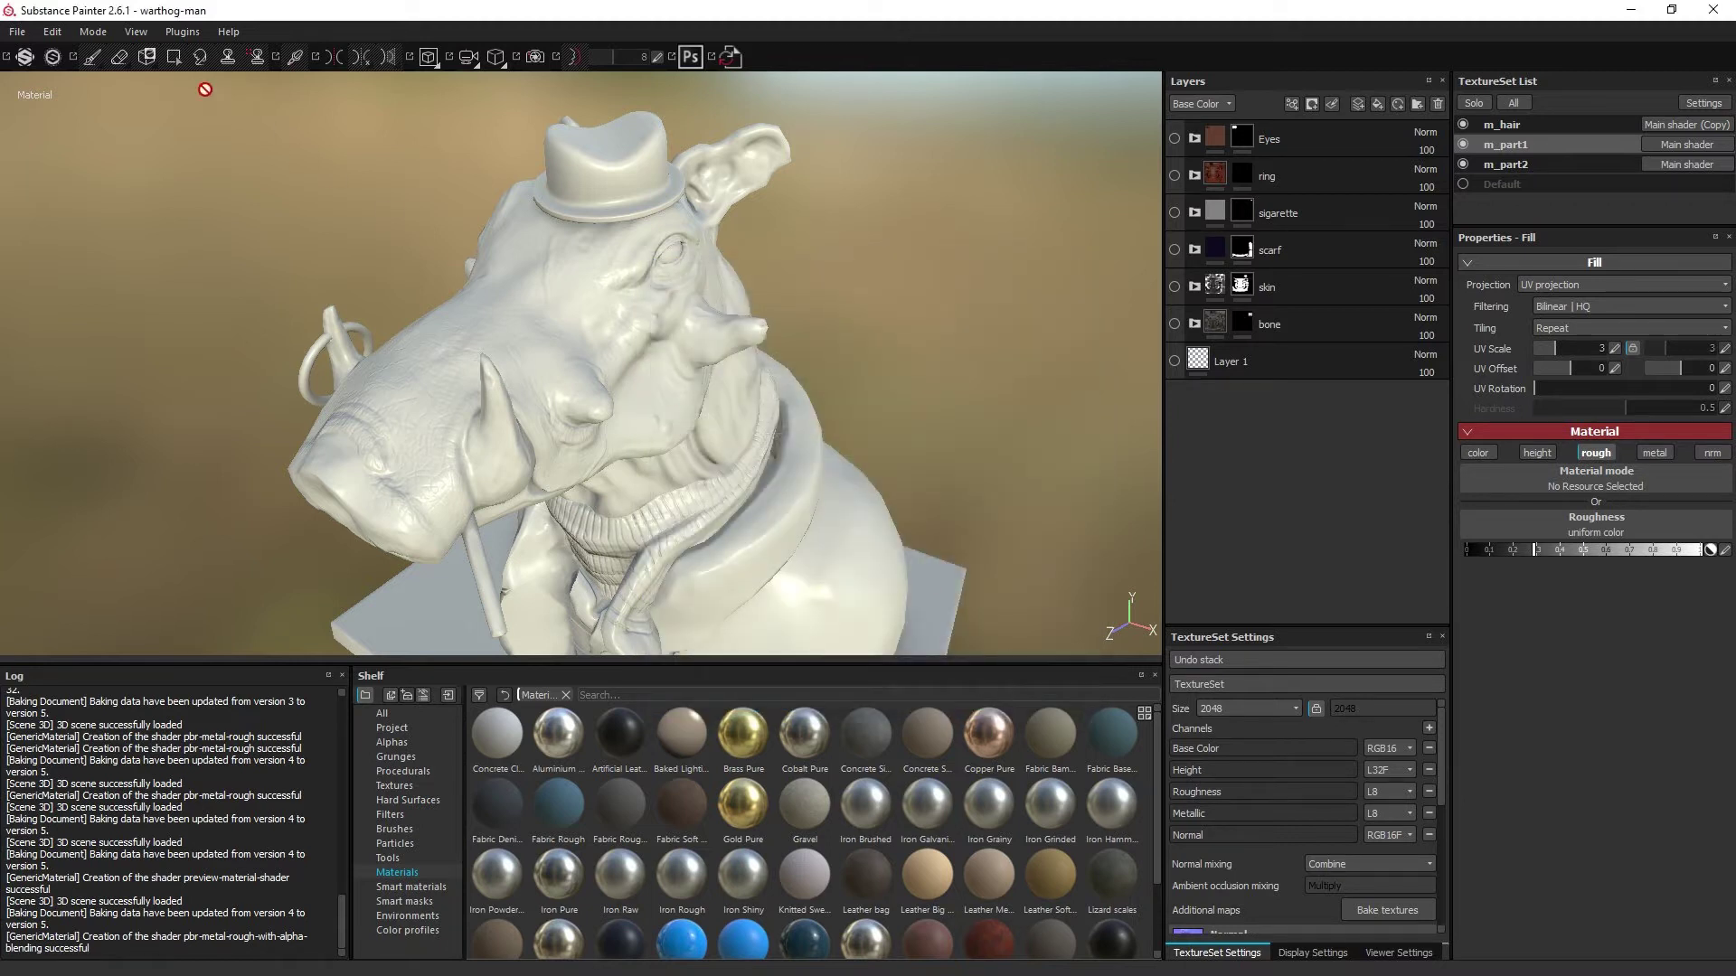
{"action": "left_click", "coordinate": [30, 36]}
{"action": "left_click", "coordinate": [35, 273]}
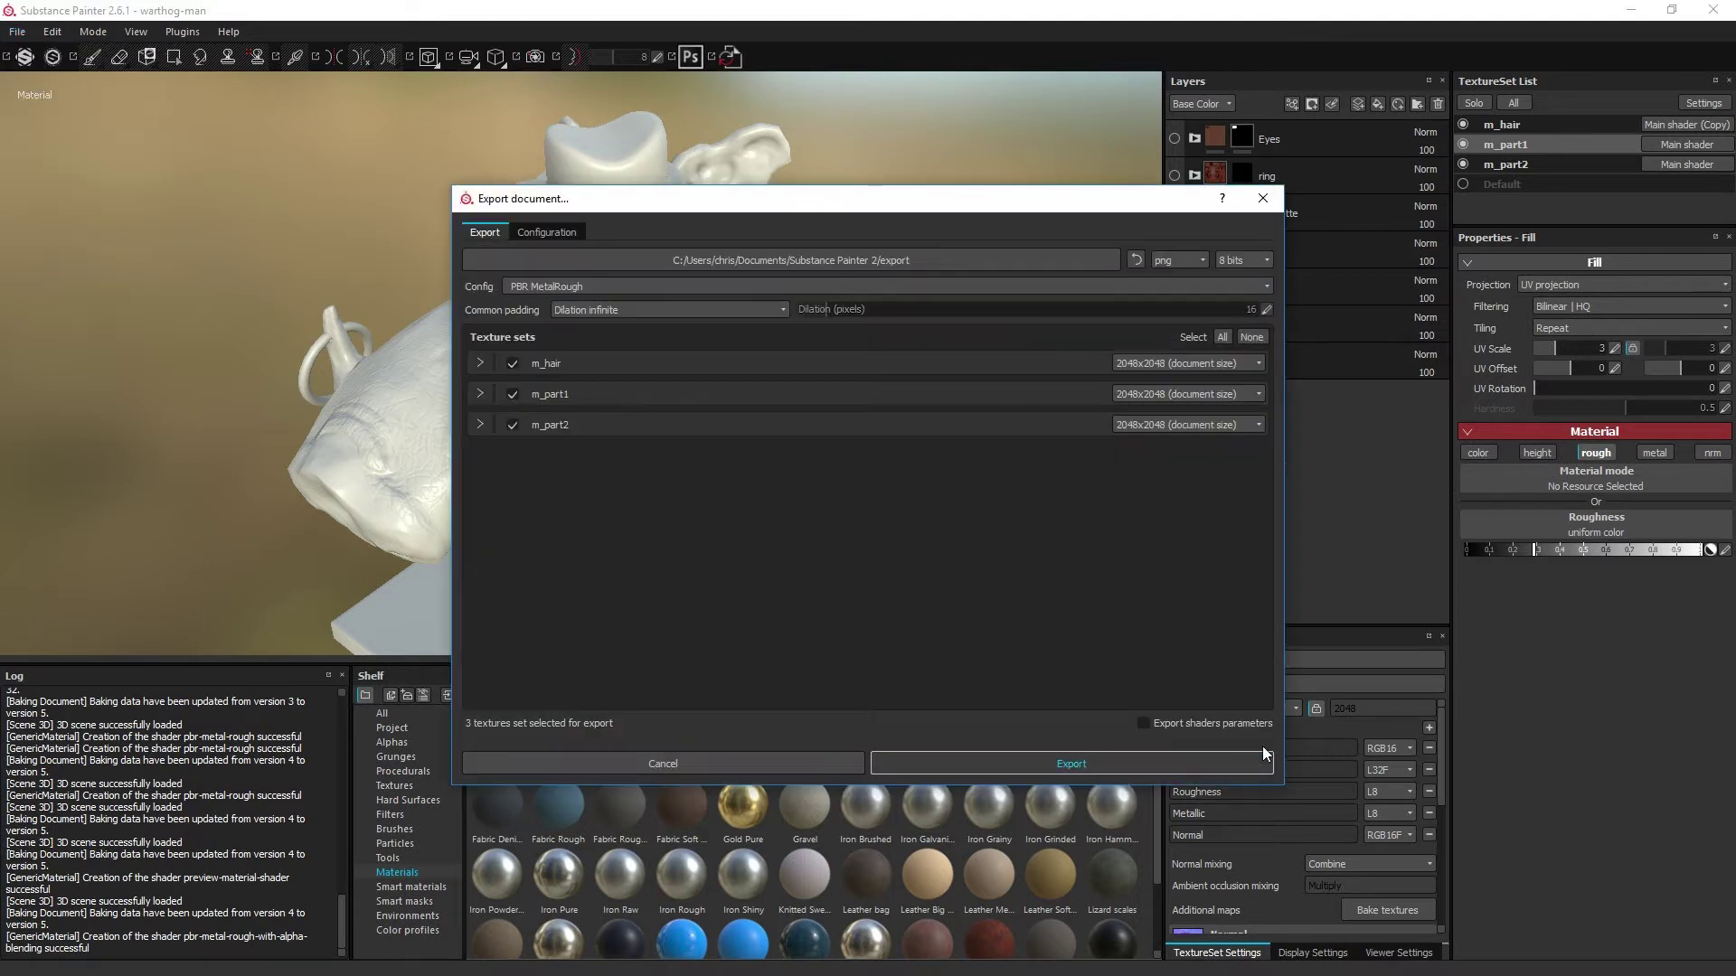
{"action": "left_click", "coordinate": [476, 394]}
{"action": "left_click", "coordinate": [546, 285]}
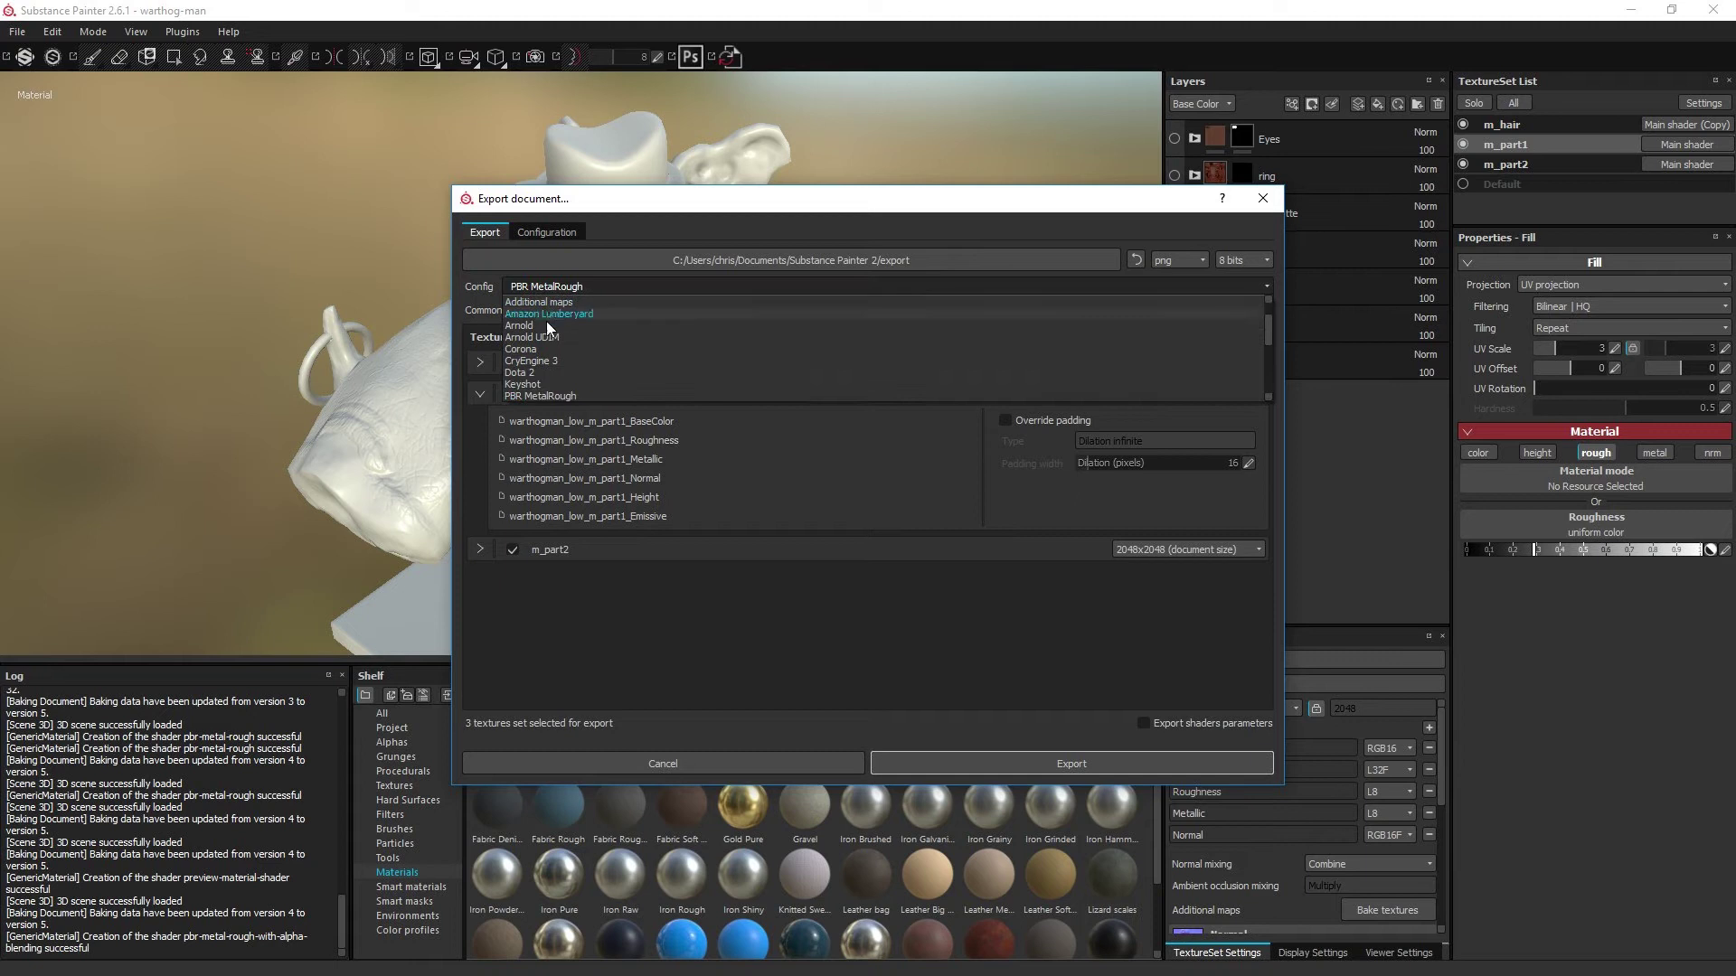
{"action": "scroll", "coordinate": [562, 372], "scroll_direction": "down", "scroll_amount": 3}
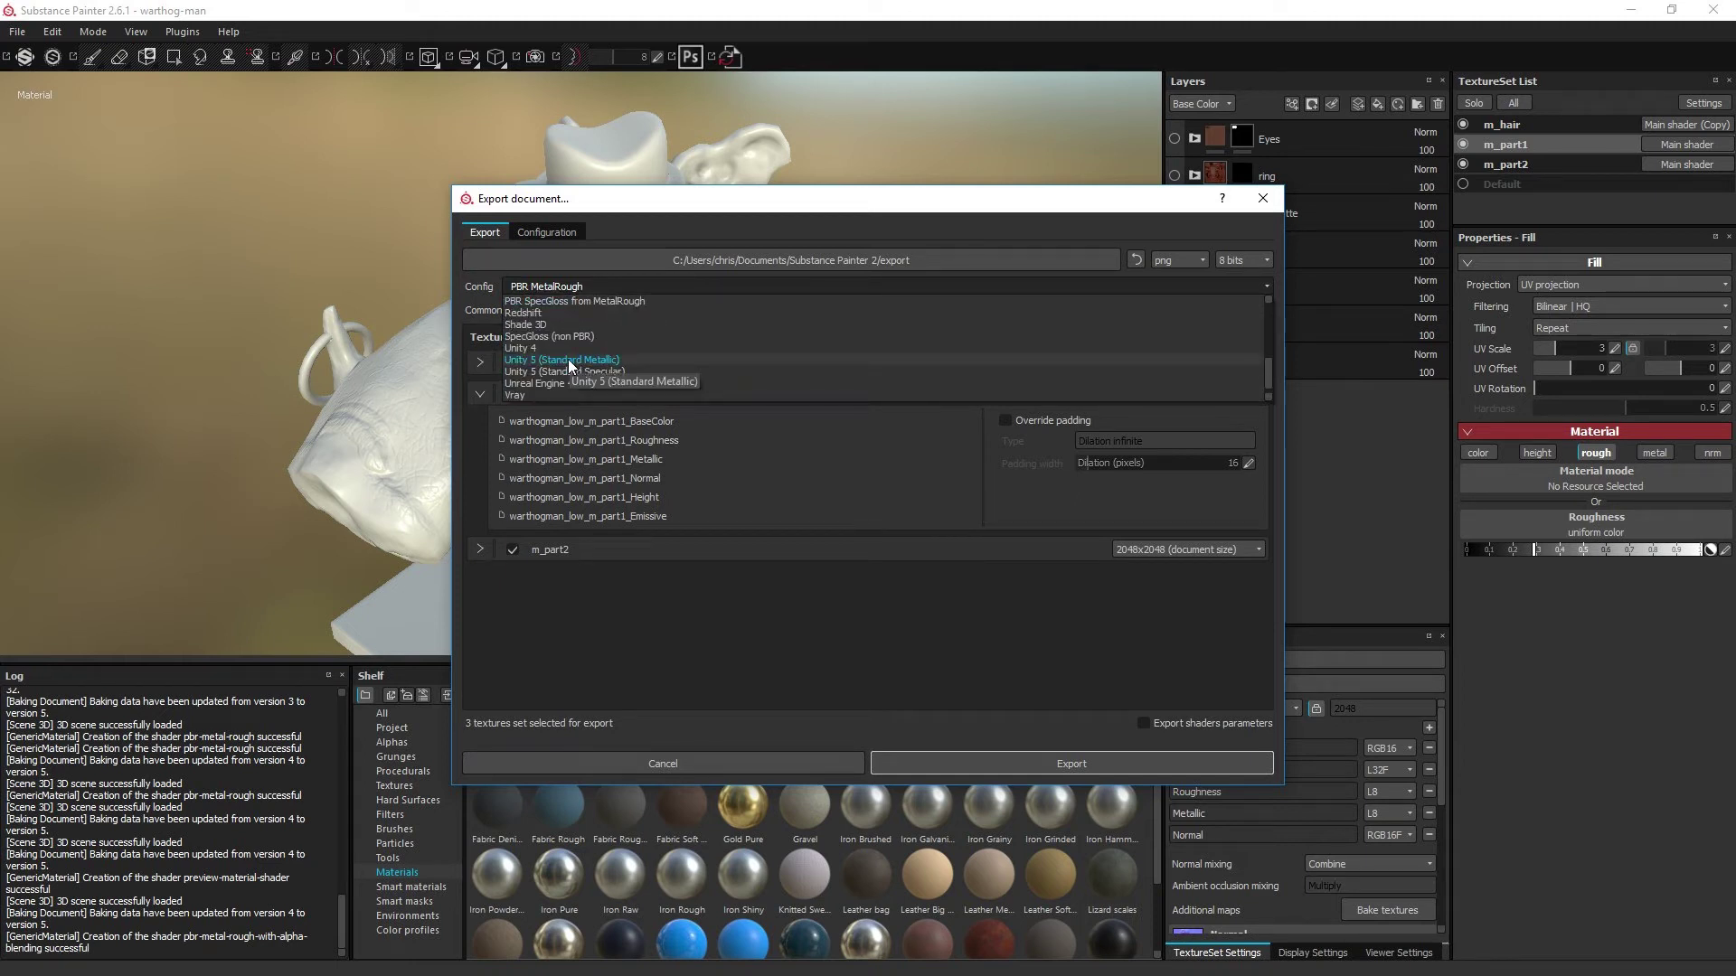
{"action": "left_click", "coordinate": [568, 360]}
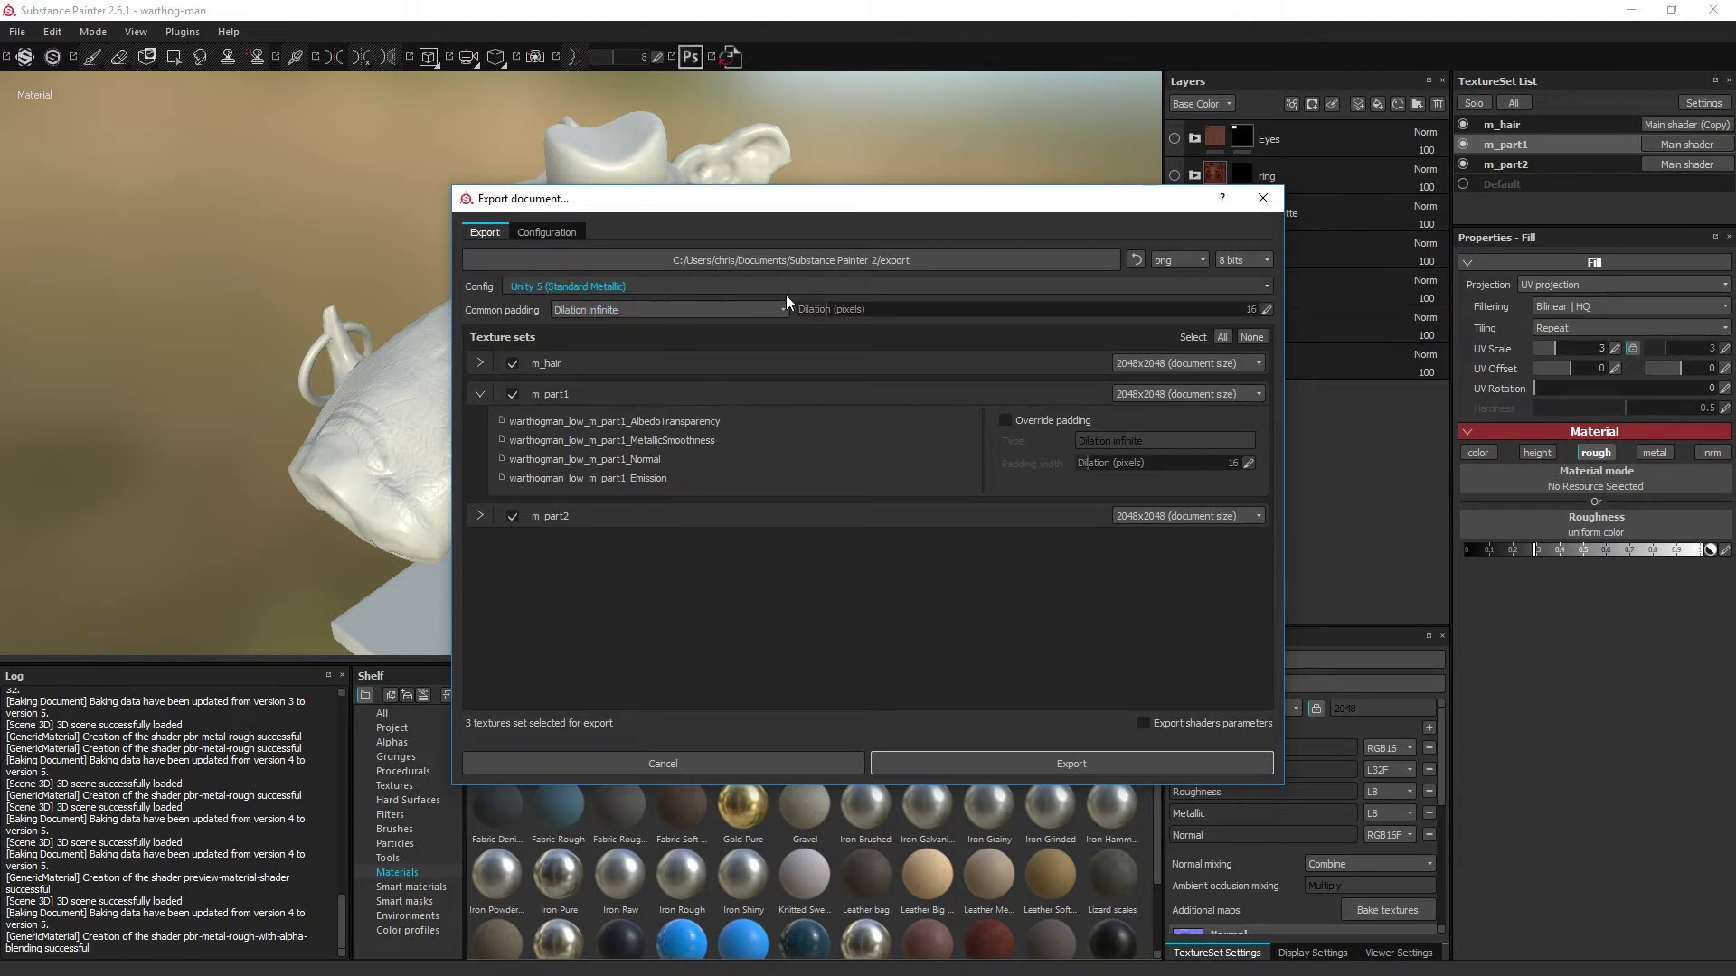
{"action": "left_click", "coordinate": [1262, 199]}
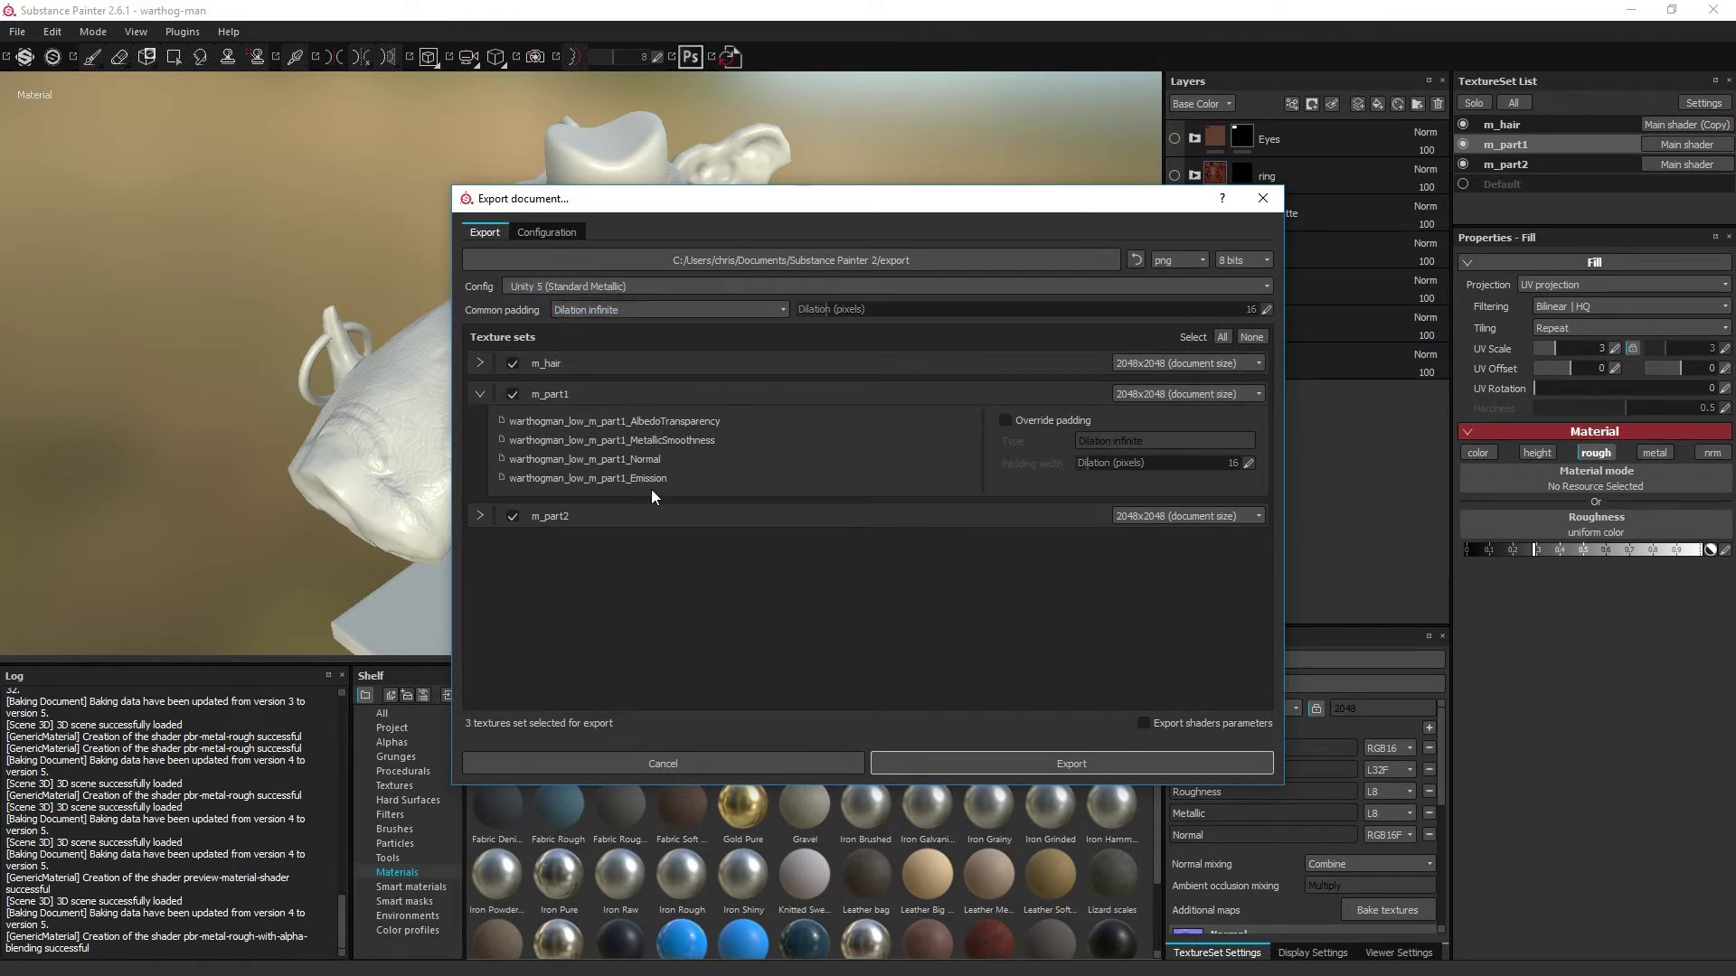
Step: Start a new project discarding changes, choose PBR - Metallic Roughness, and expand the Normal map format list
{"action": "left_click", "coordinate": [1253, 199]}
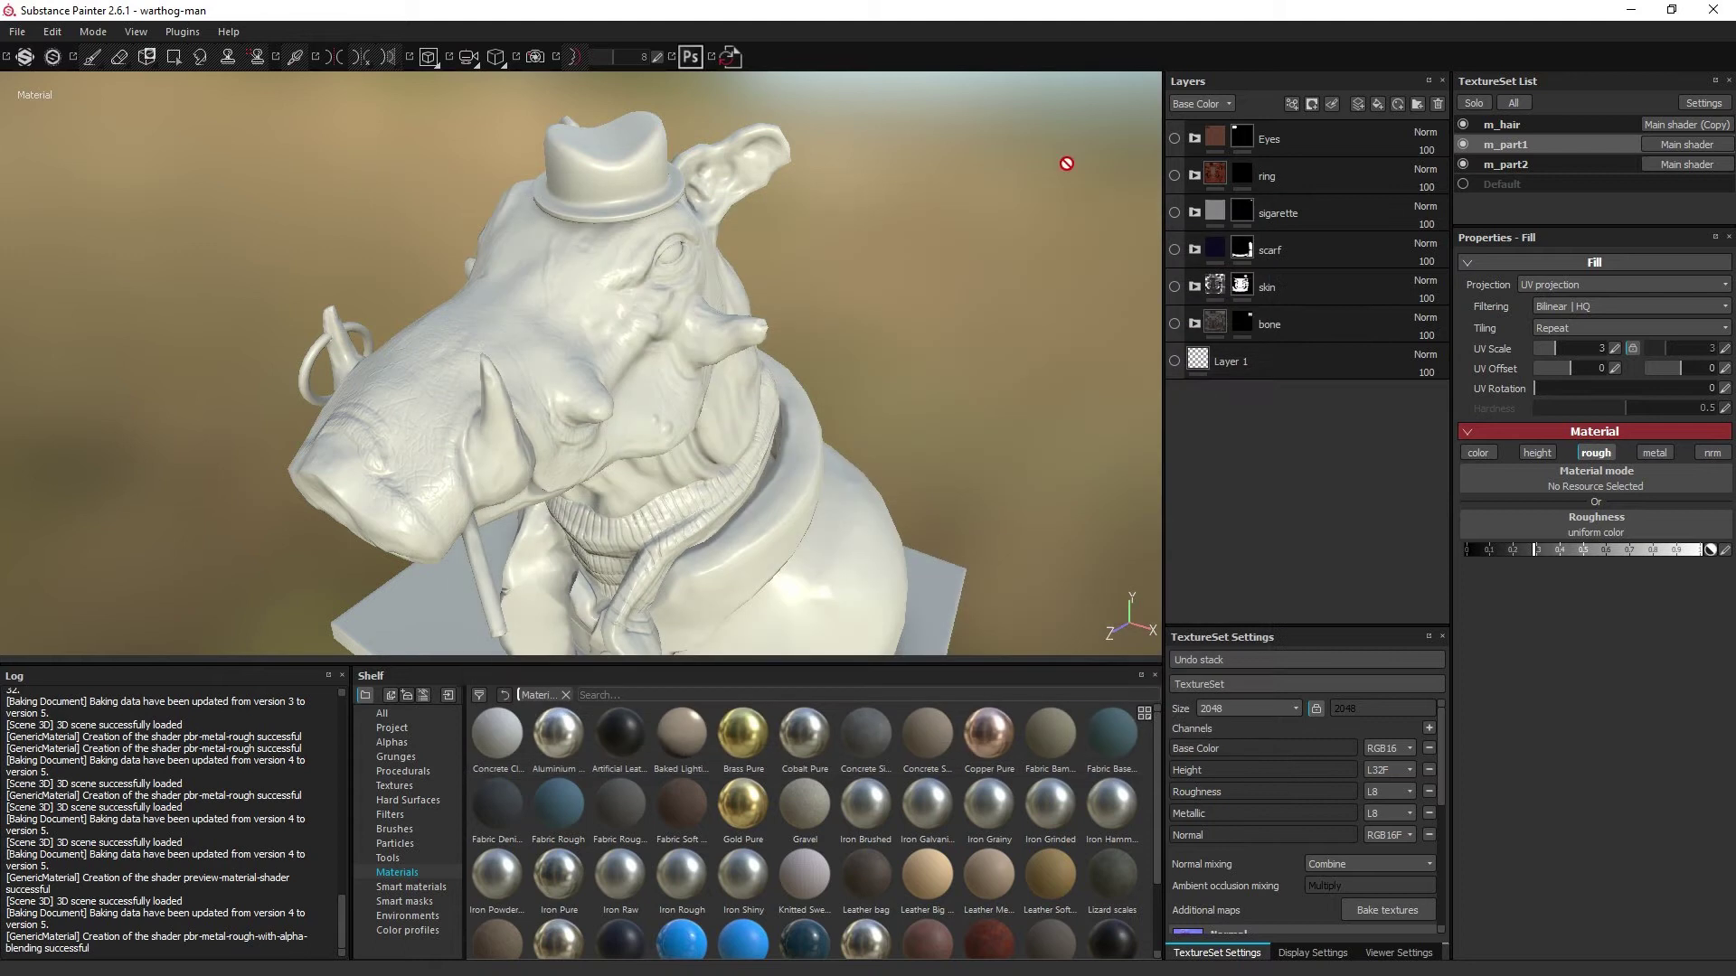
{"action": "left_click", "coordinate": [17, 32]}
{"action": "left_click", "coordinate": [37, 51]}
{"action": "left_click", "coordinate": [815, 525]}
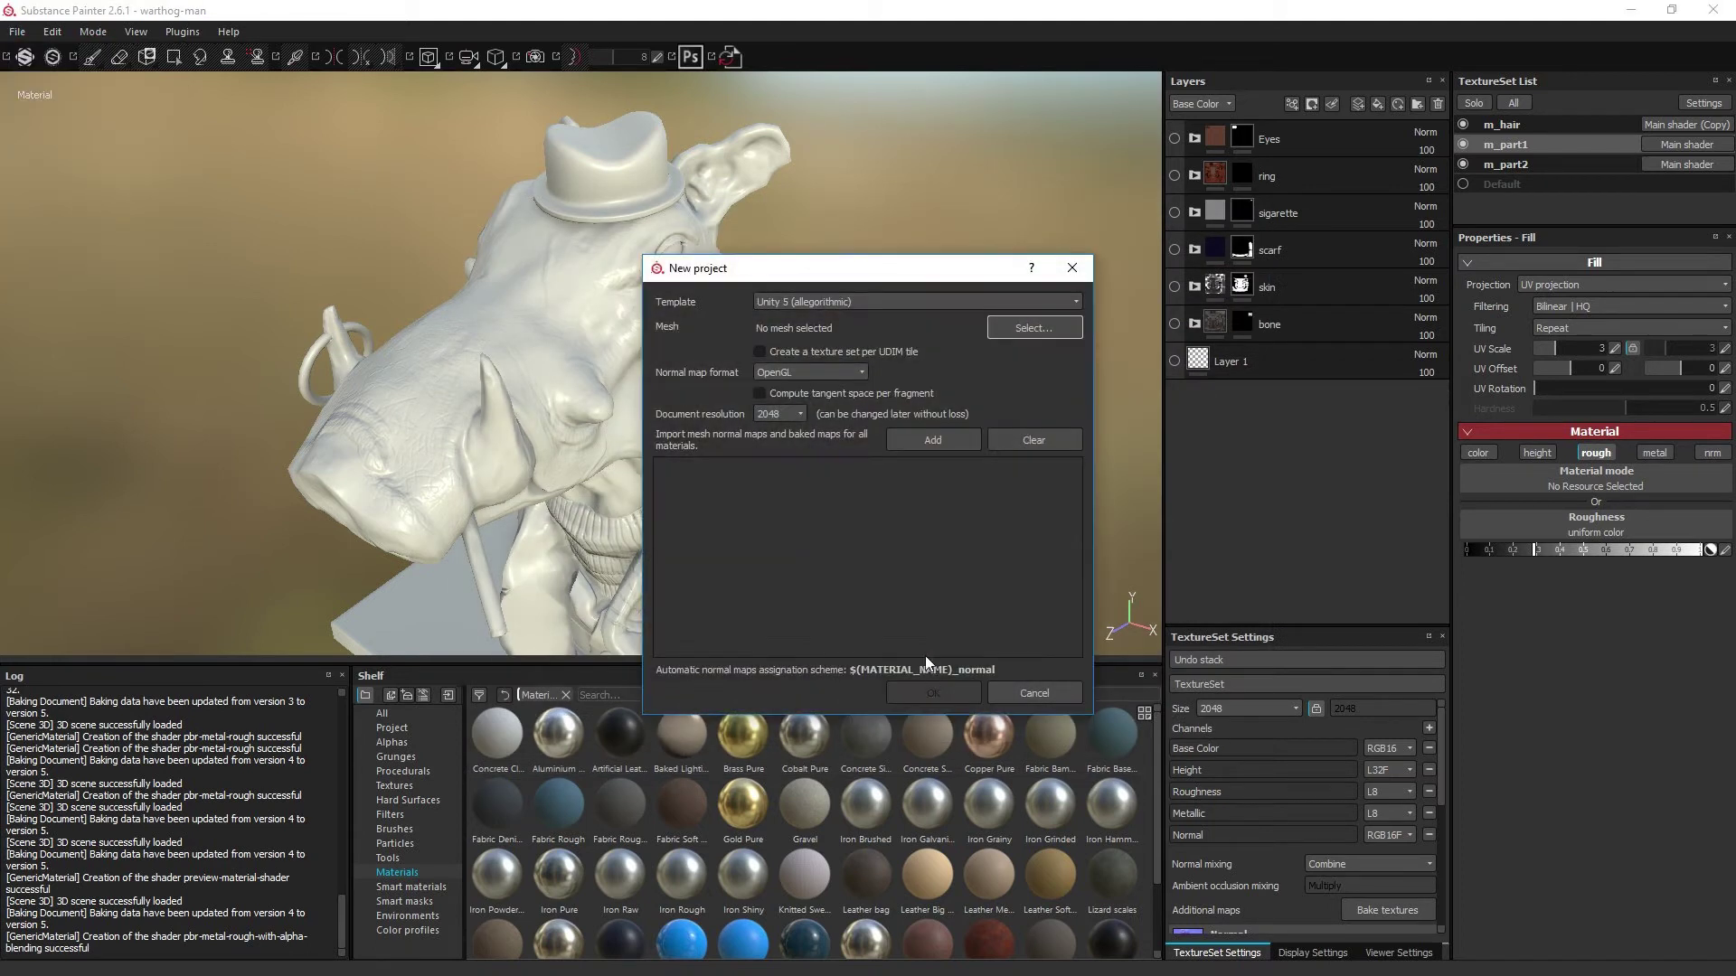
{"action": "left_click", "coordinate": [809, 302]}
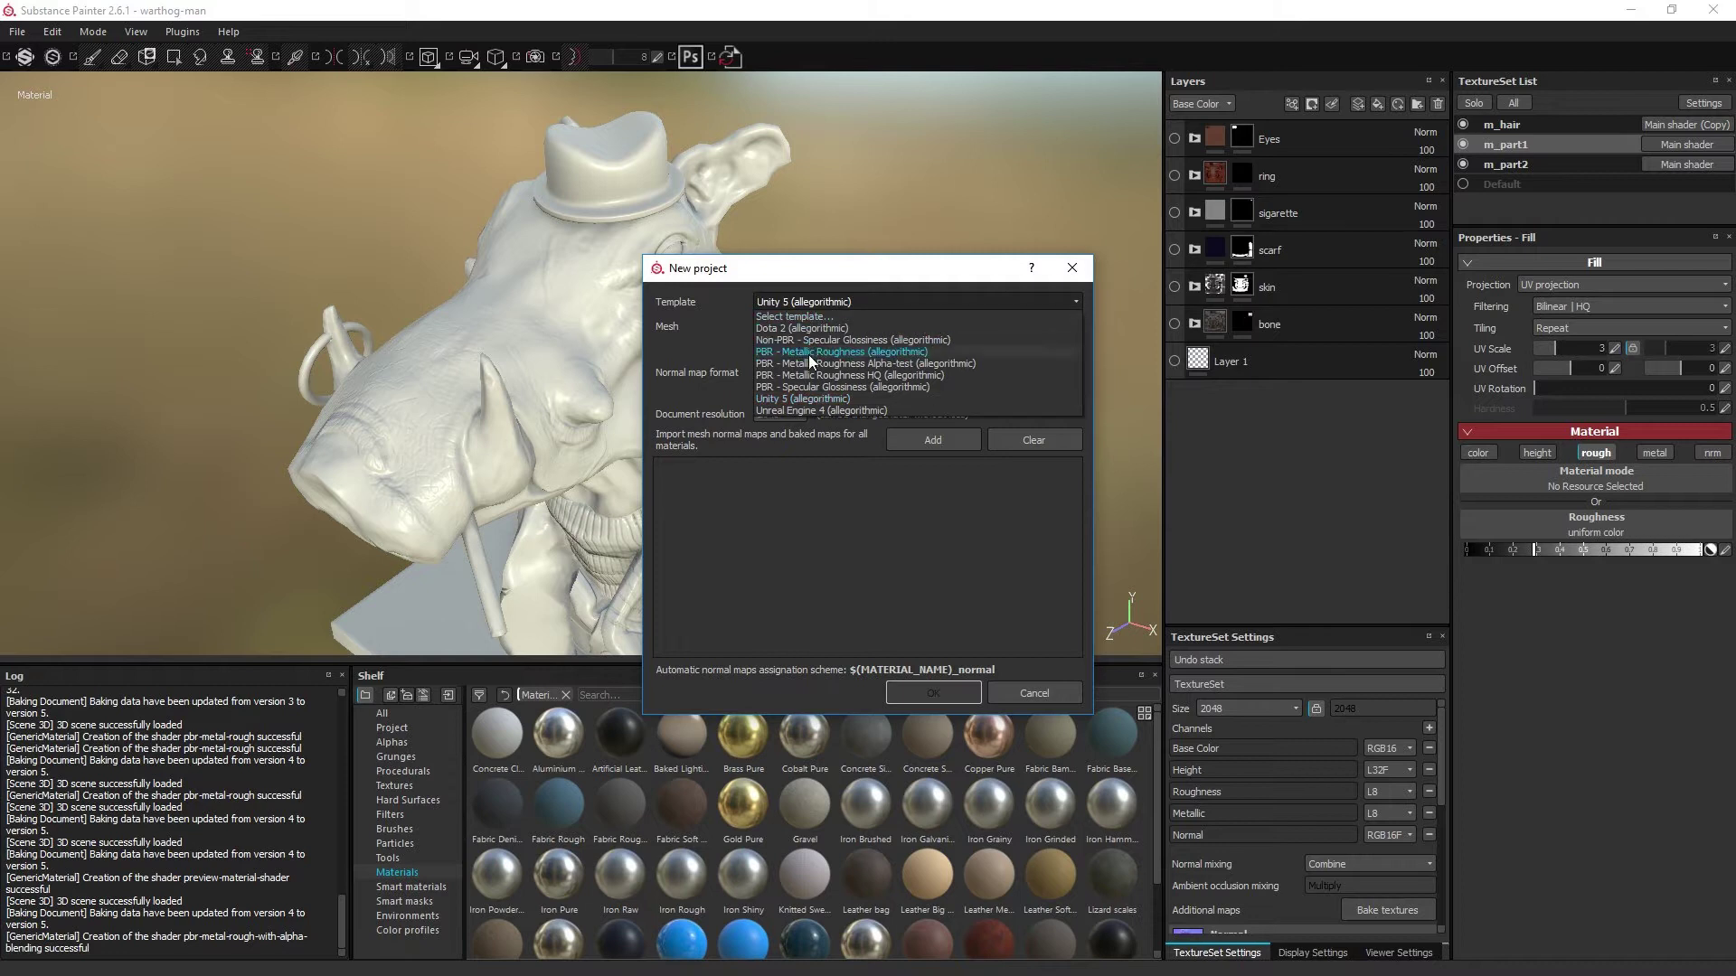
{"action": "left_click", "coordinate": [808, 354]}
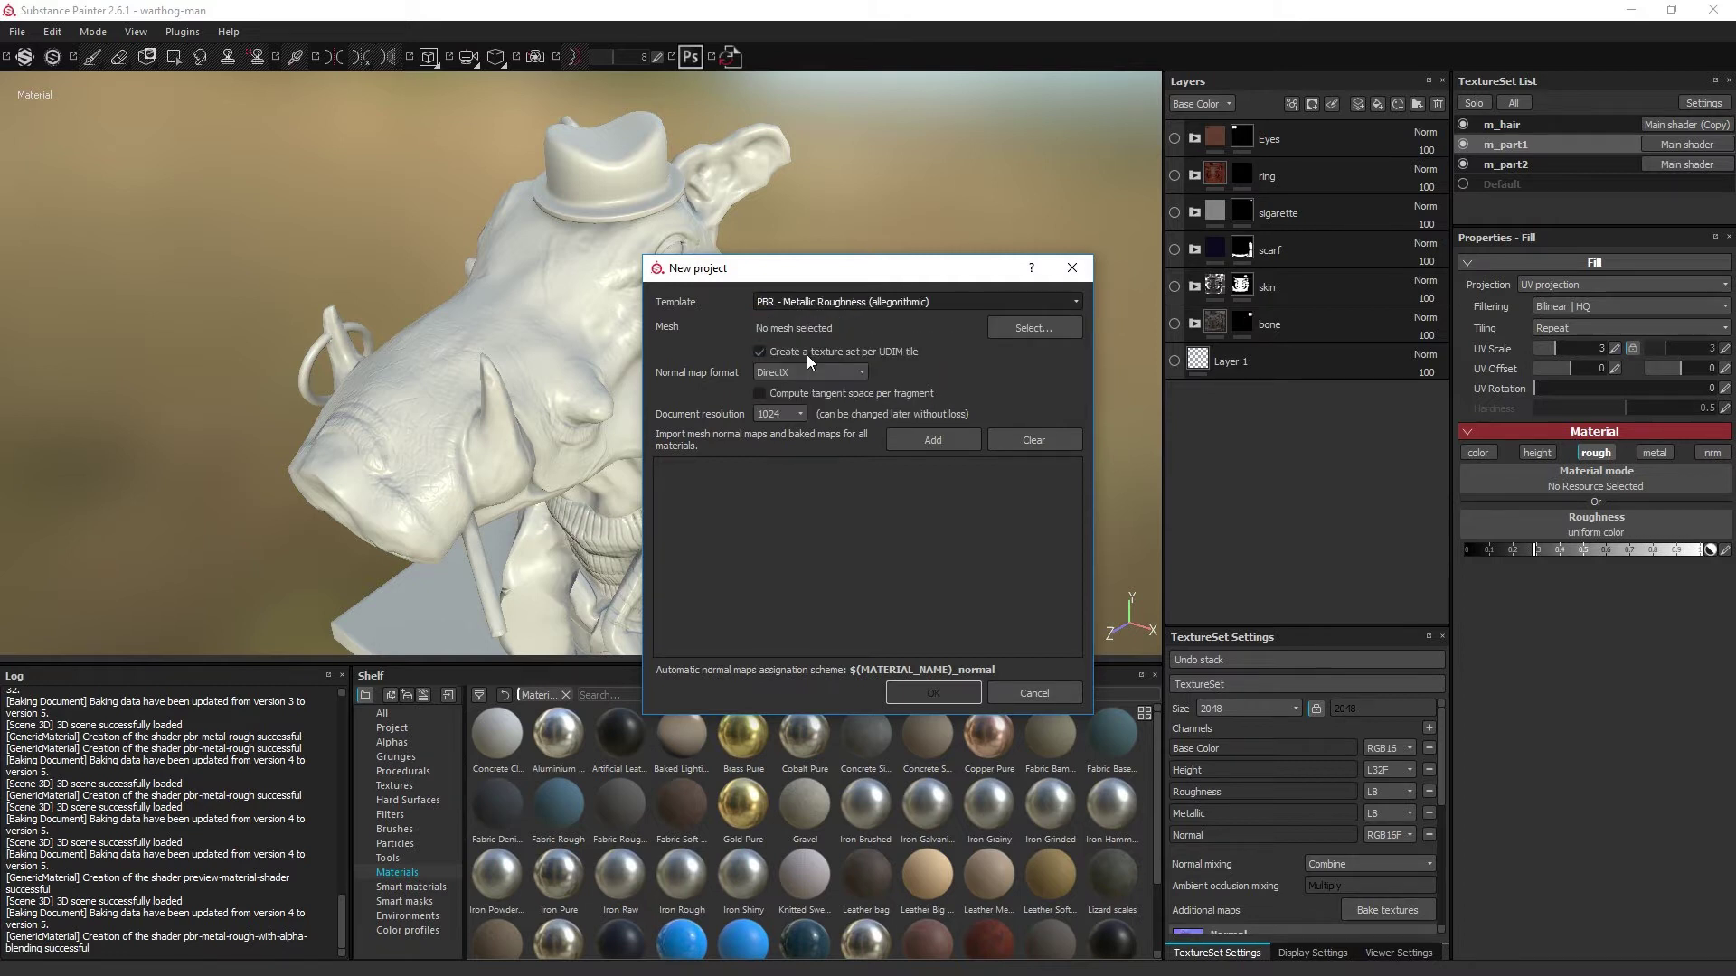
{"action": "left_click", "coordinate": [805, 354]}
{"action": "left_click", "coordinate": [793, 370]}
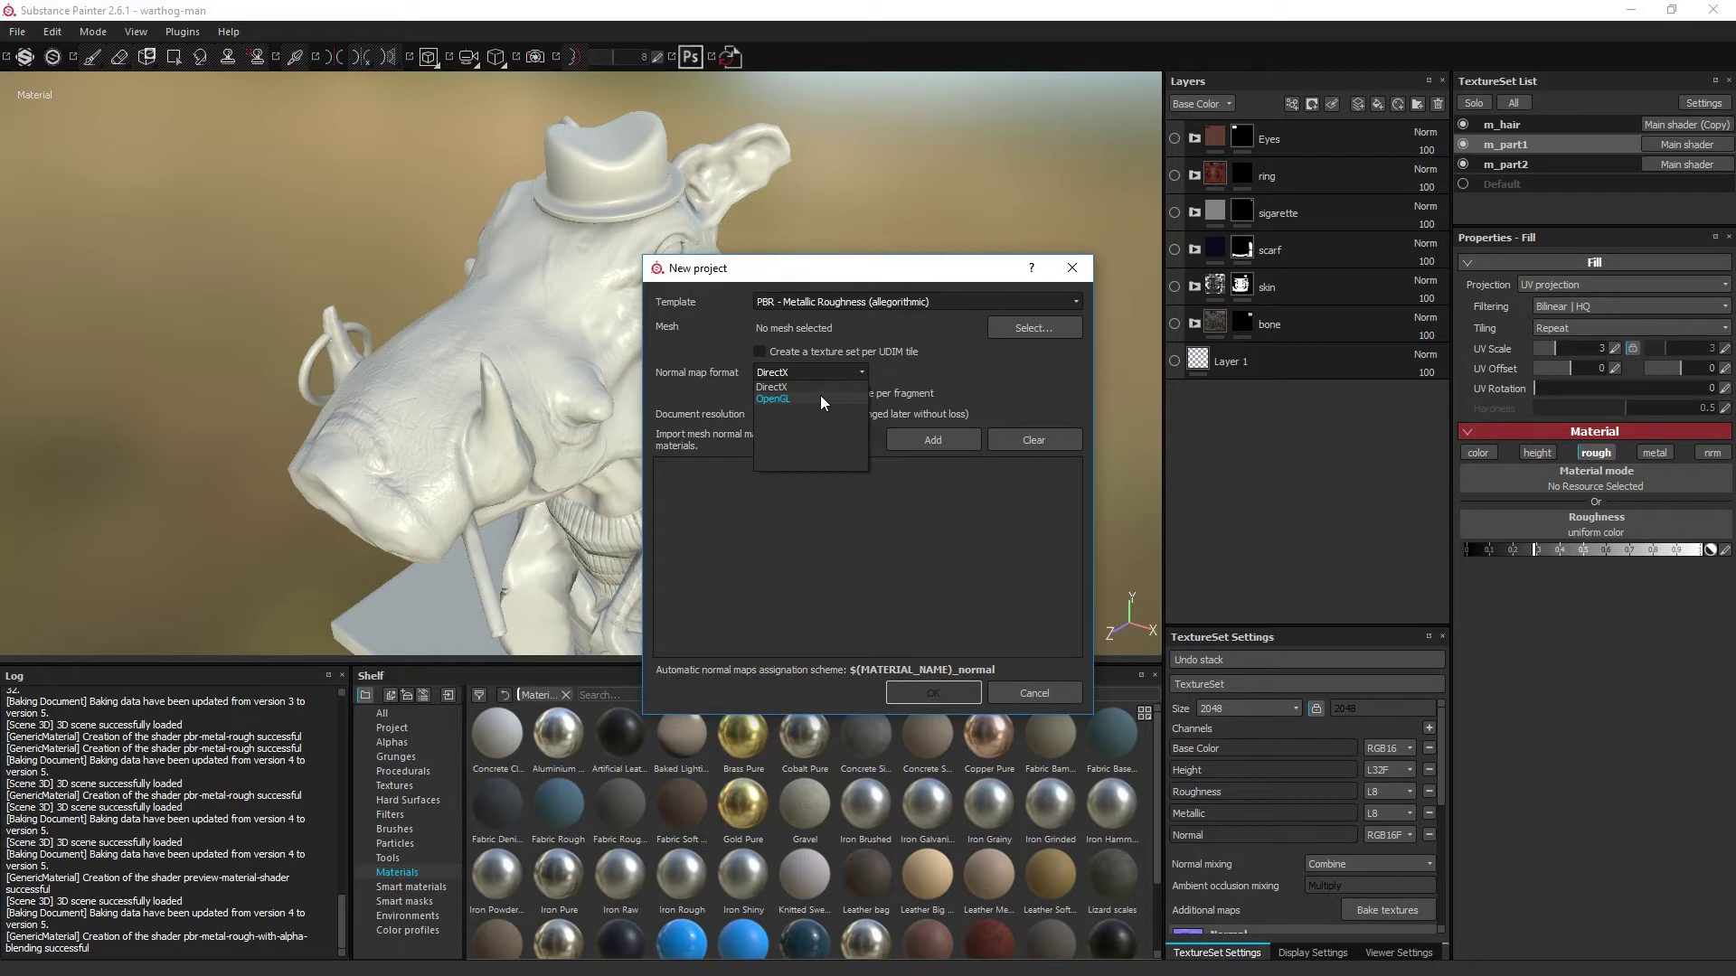
Step: Keep DirectX as the normal map format and uncheck Compute tangent space per fragment
{"action": "left_click", "coordinate": [821, 388]}
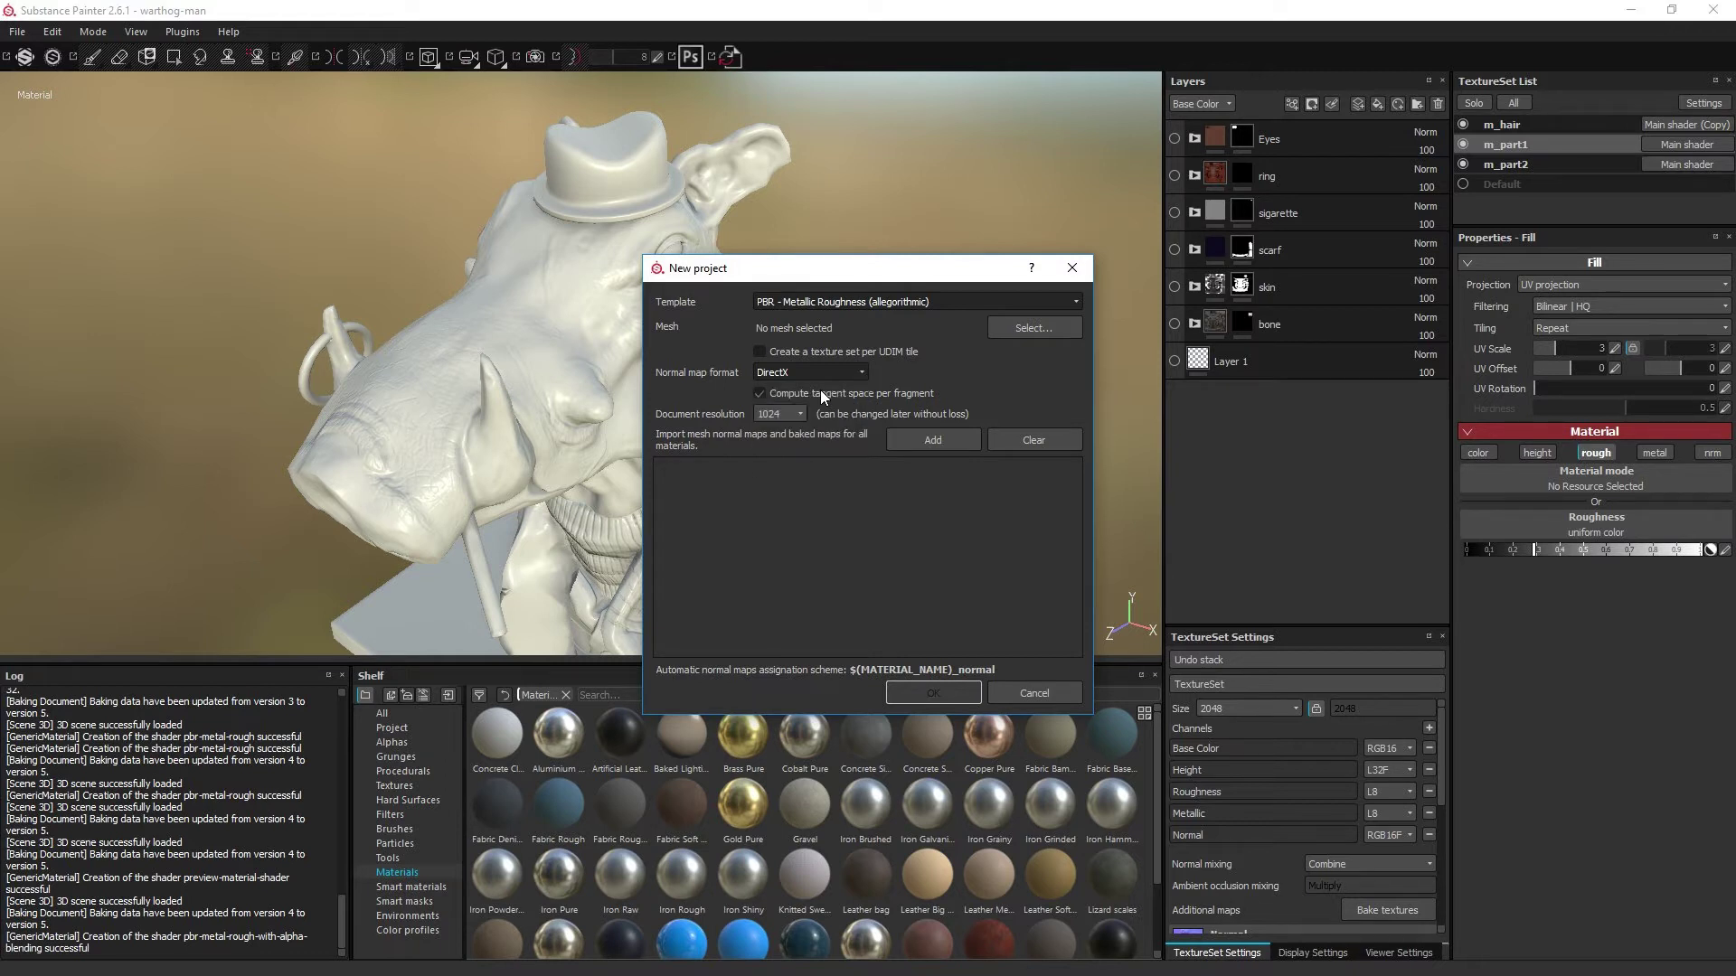
{"action": "left_click", "coordinate": [818, 354]}
Step: Try 128 then 4096 document resolution, close New project, and switch to the 2D/3D split view
{"action": "left_click", "coordinate": [801, 416]}
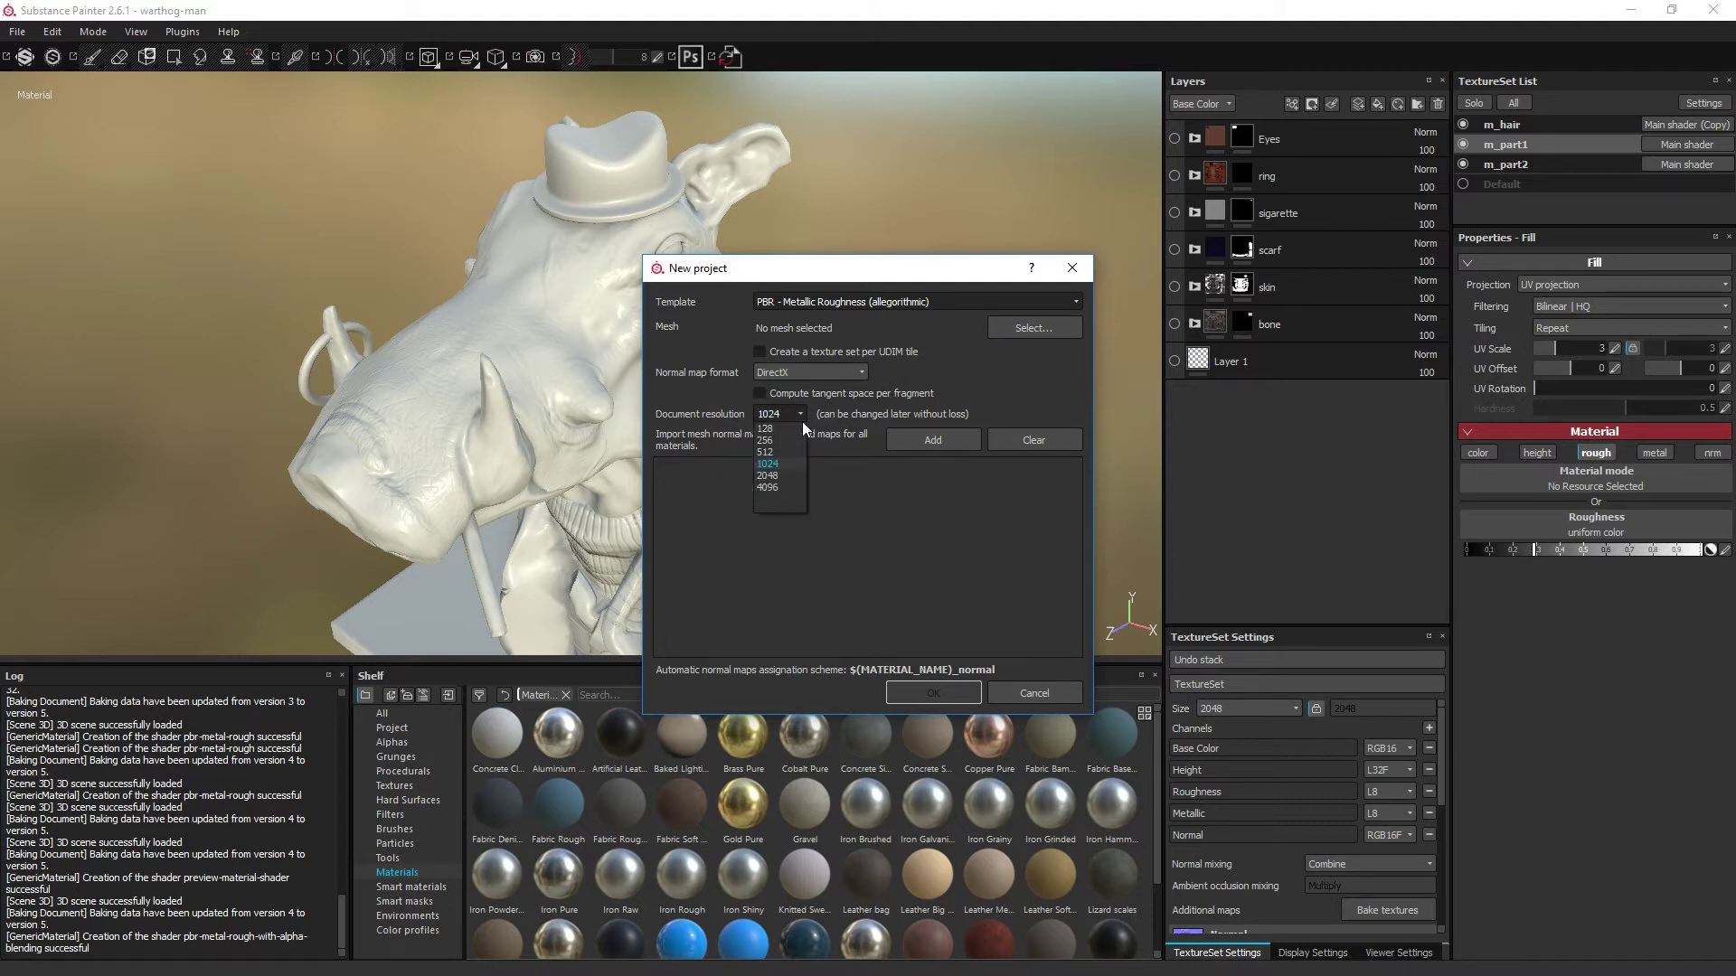
{"action": "left_click", "coordinate": [800, 426]}
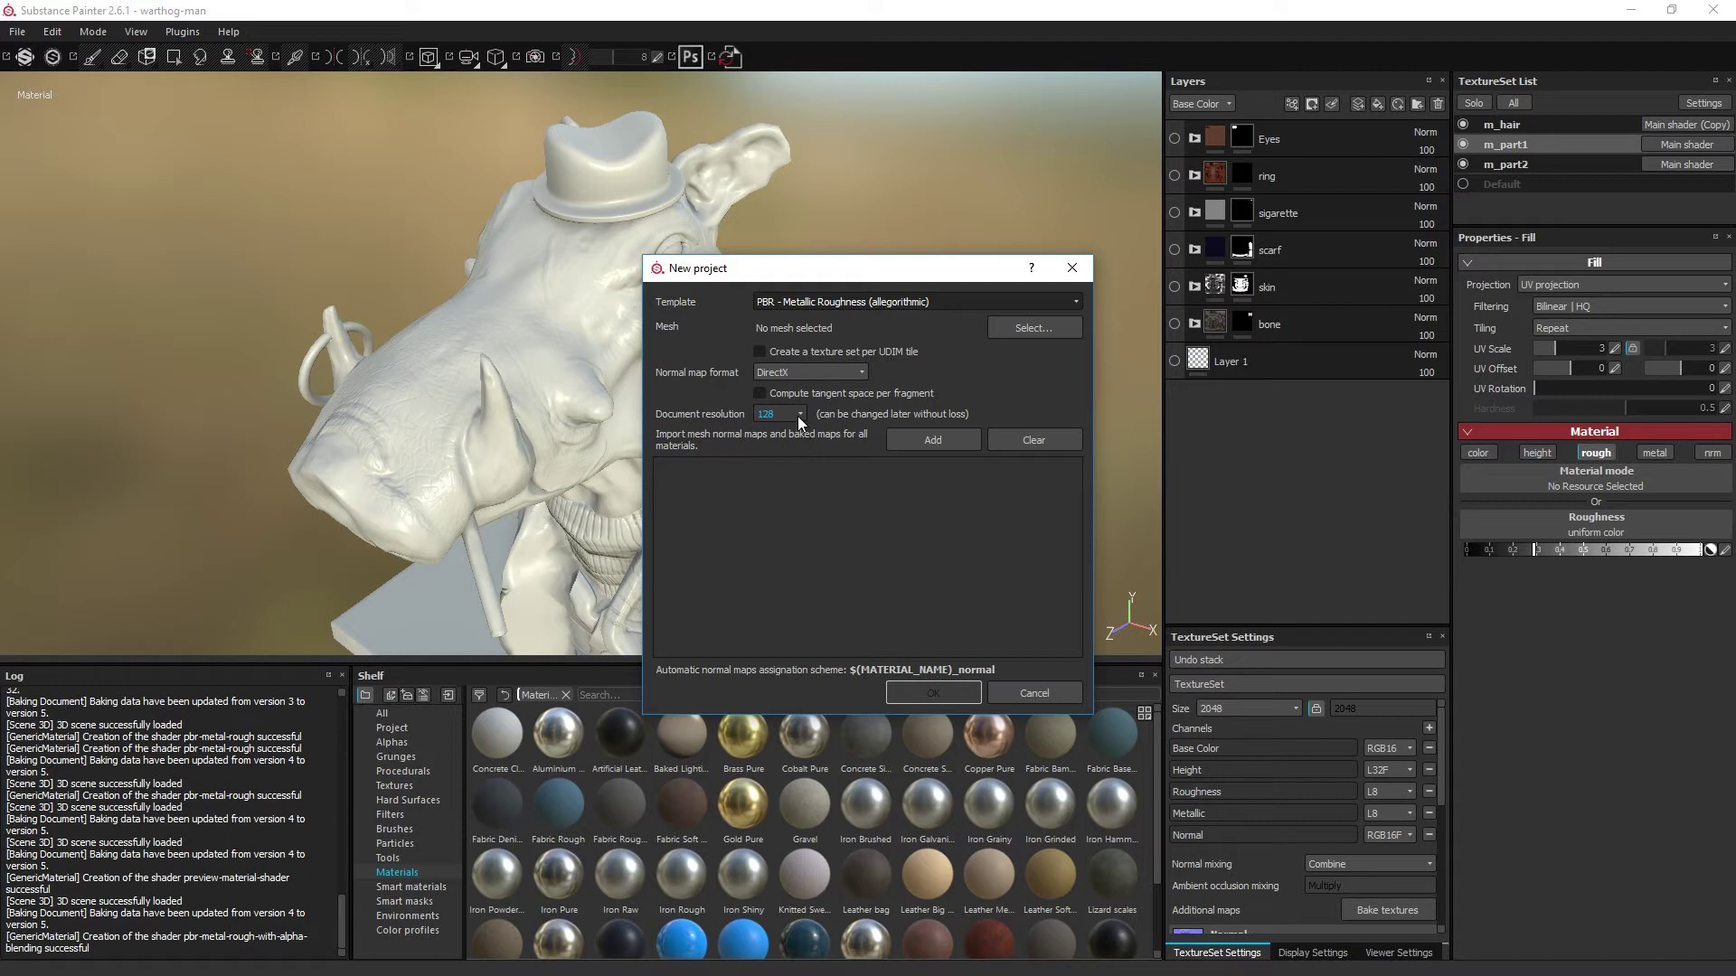
{"action": "left_click", "coordinate": [797, 416]}
{"action": "left_click", "coordinate": [786, 487]}
{"action": "left_click", "coordinate": [1070, 268]}
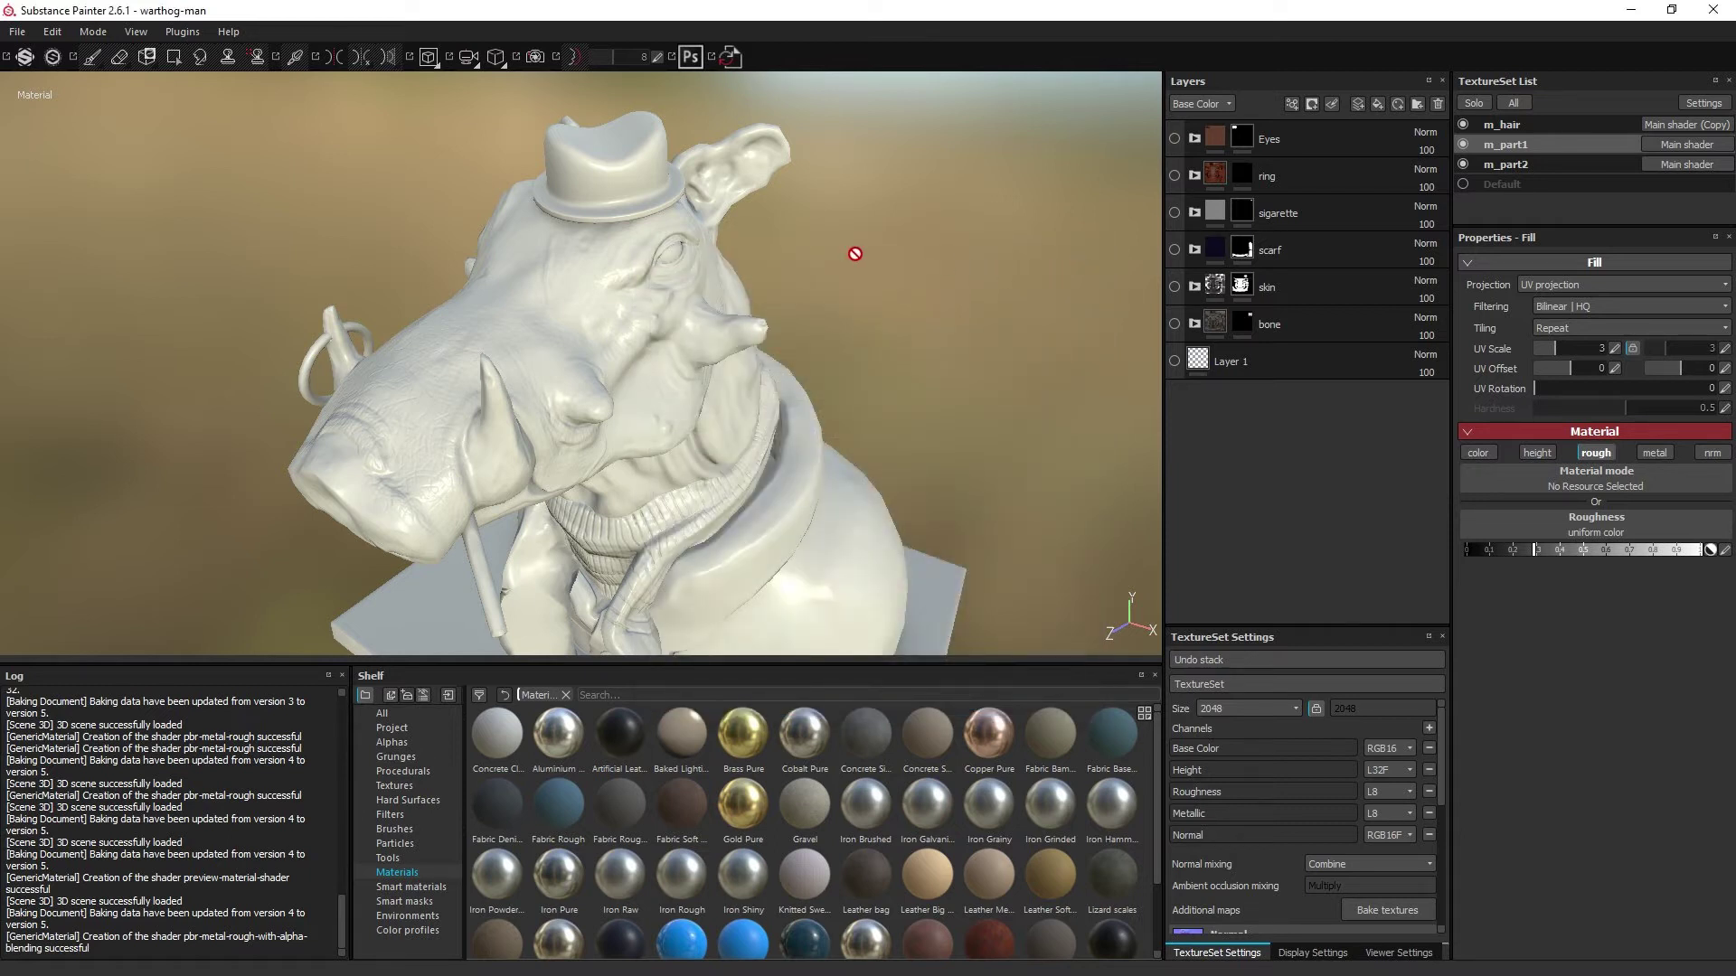
{"action": "key", "text": "F1"}
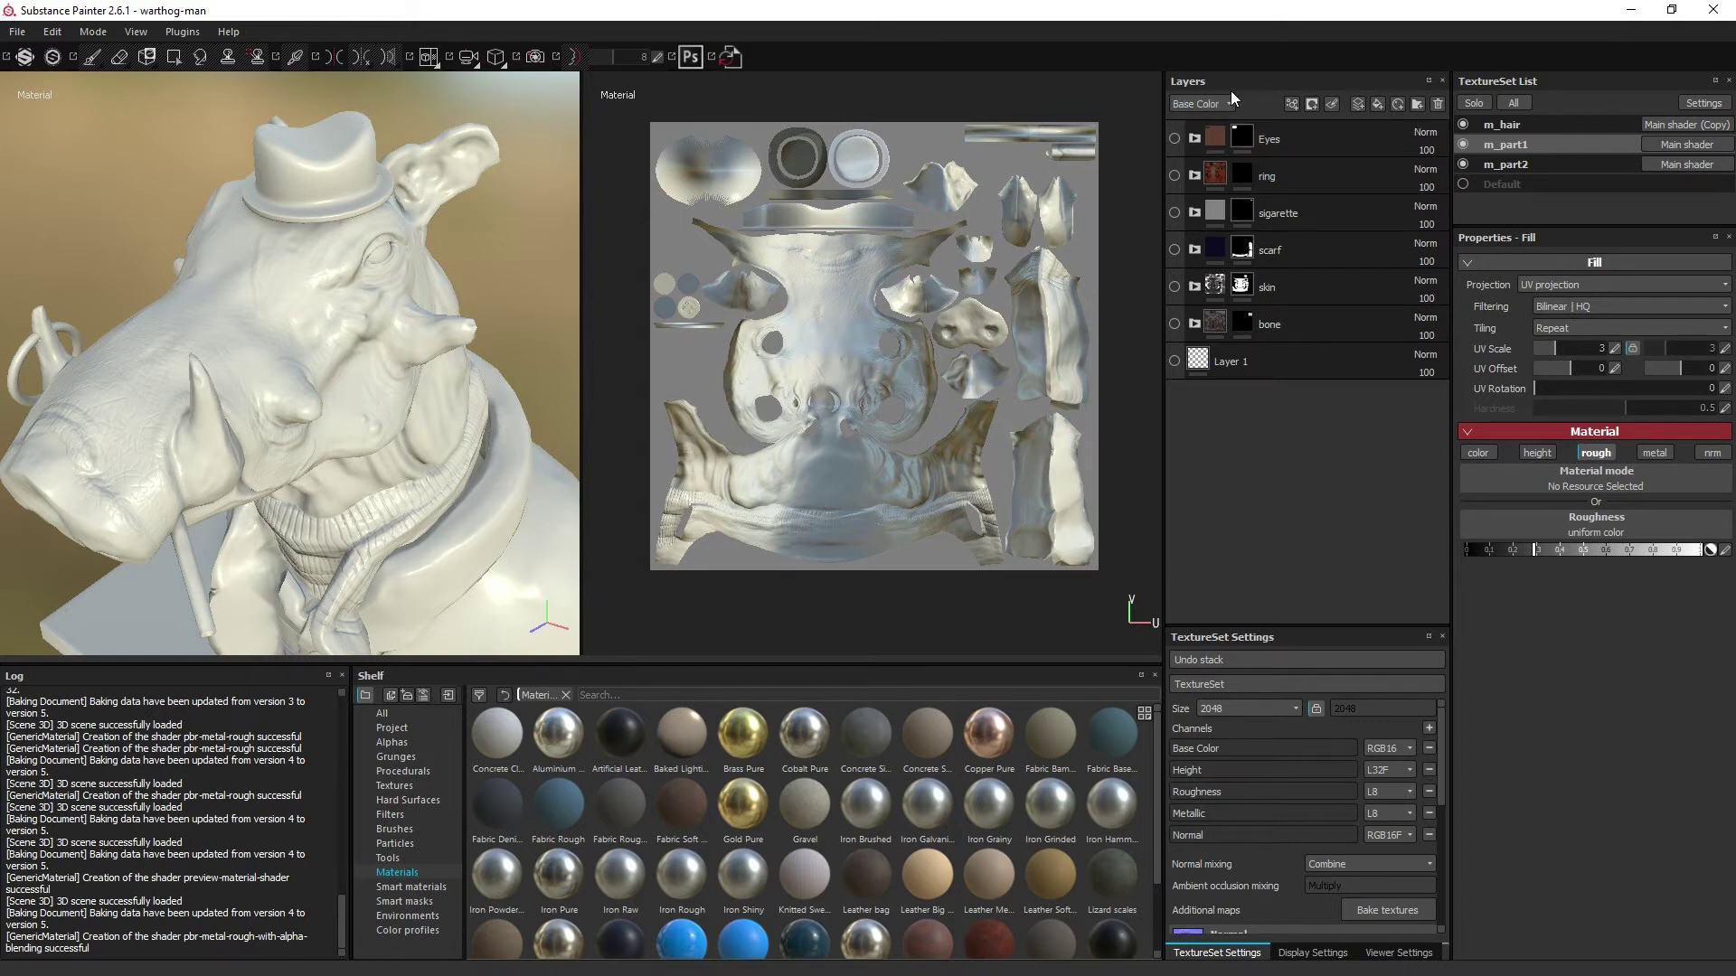
Step: Start a new project discarding changes, then open and close the Import images browser
{"action": "key", "text": "ctrl+n"}
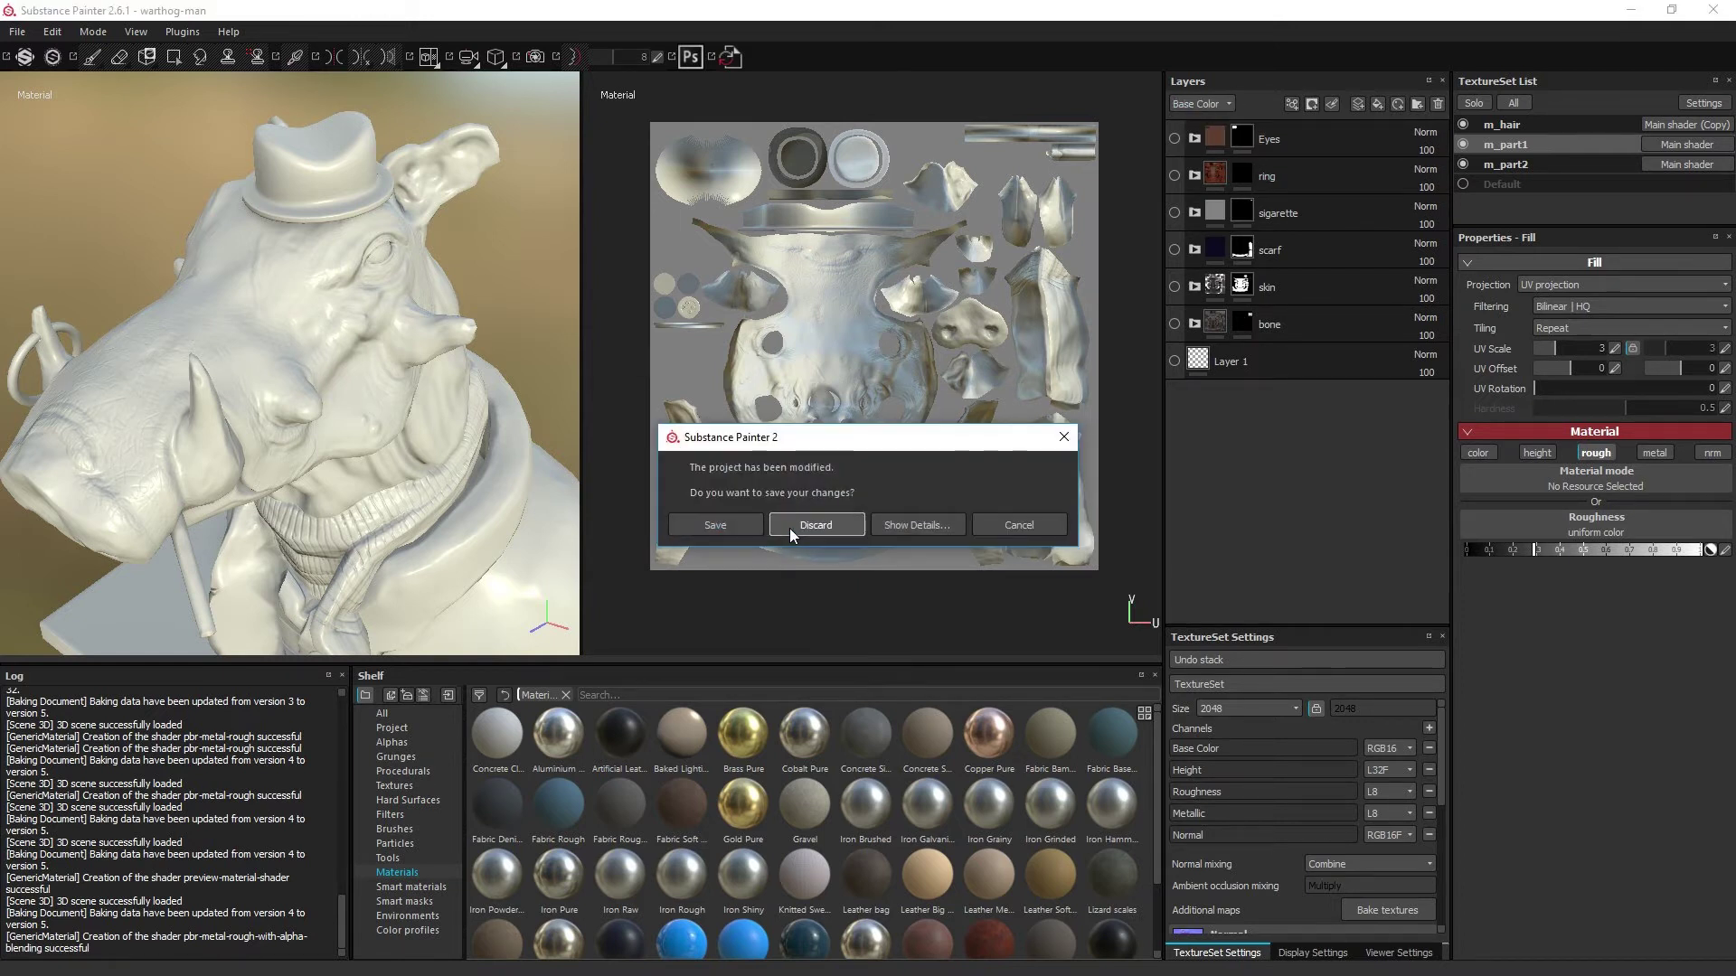
{"action": "left_click", "coordinate": [789, 528]}
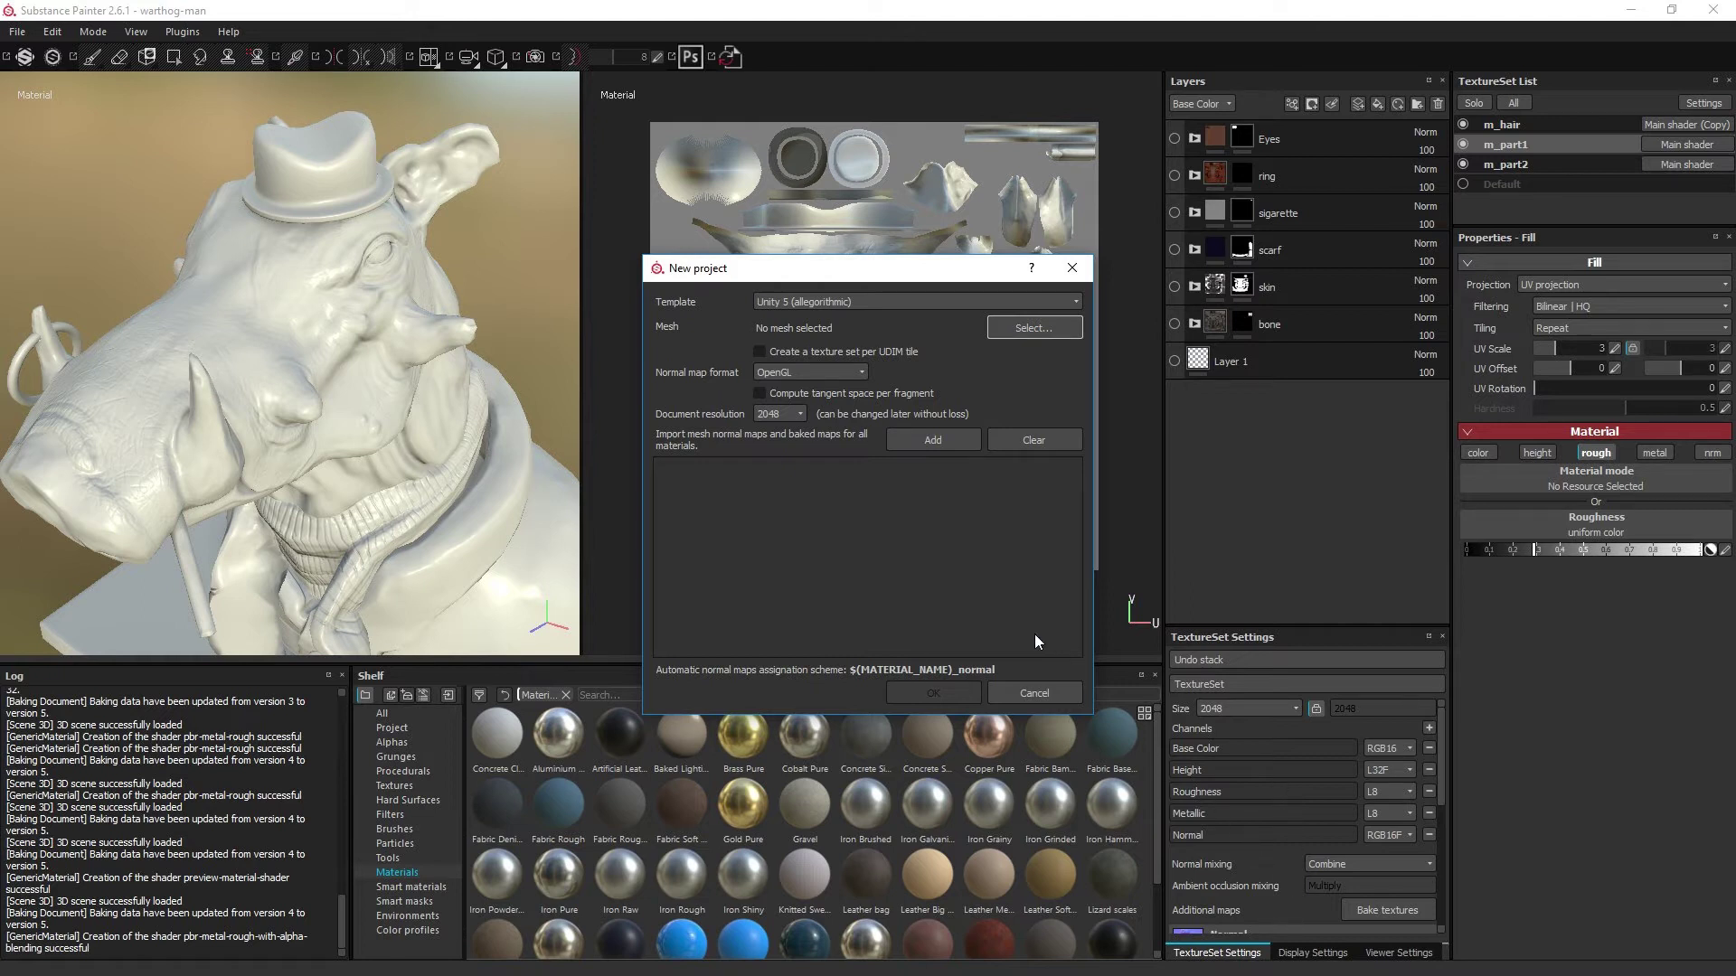
{"action": "left_click", "coordinate": [931, 441]}
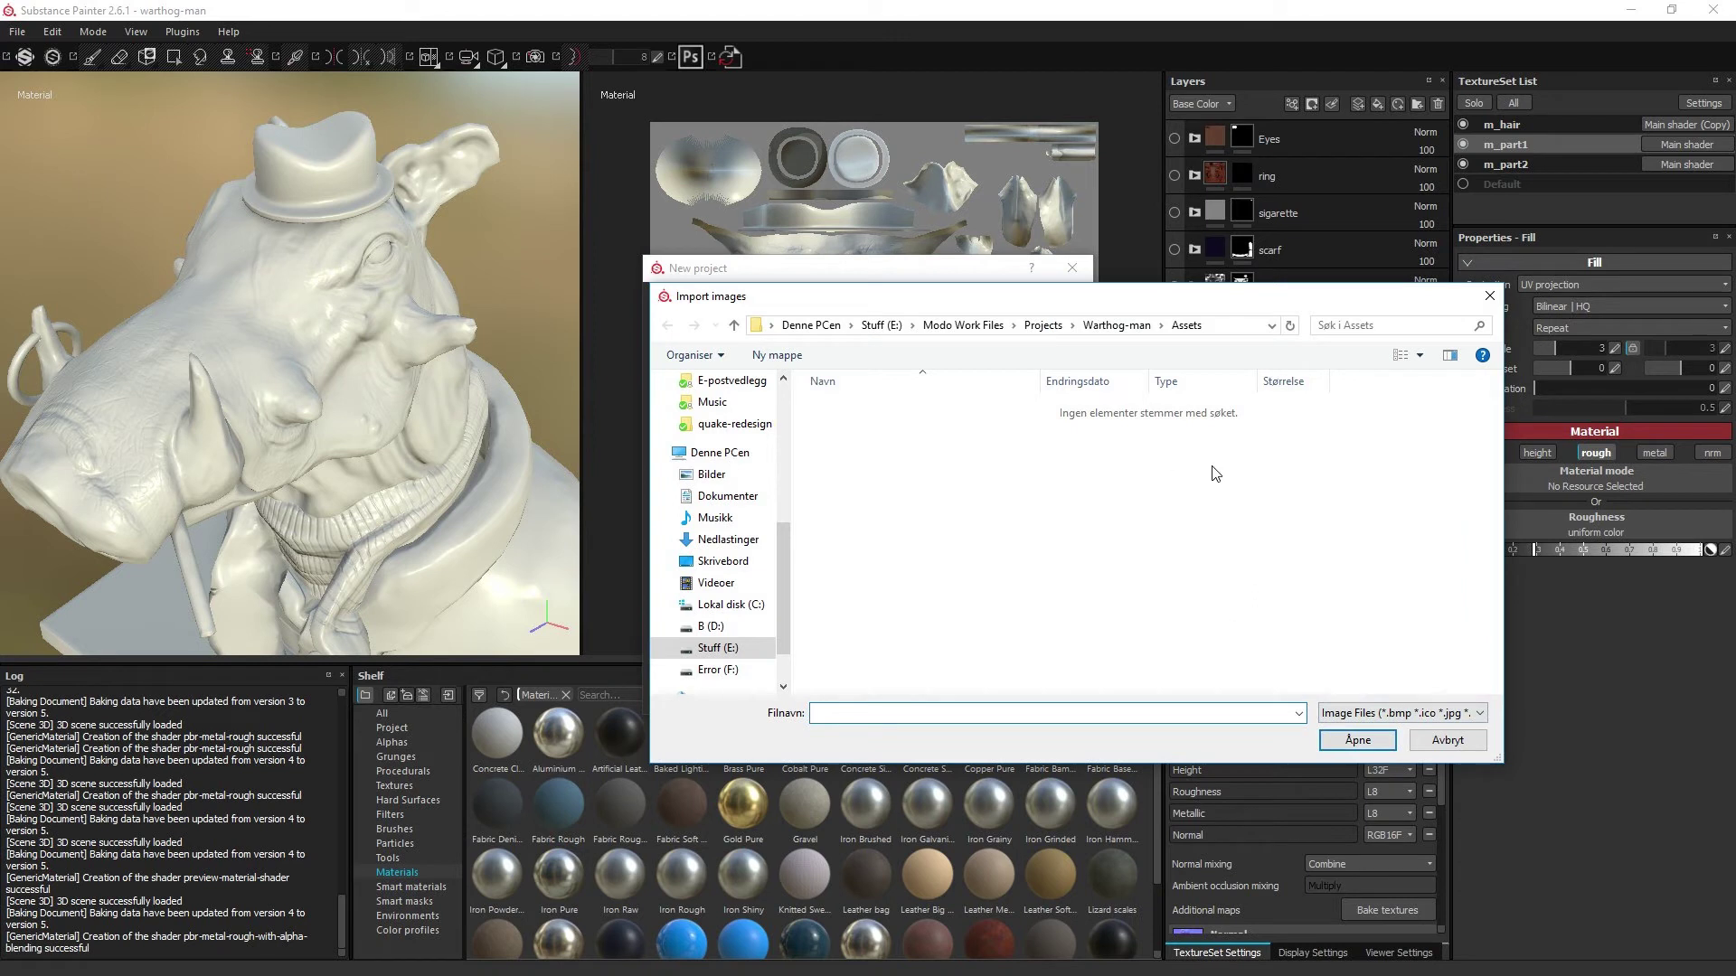
{"action": "left_click", "coordinate": [1446, 740]}
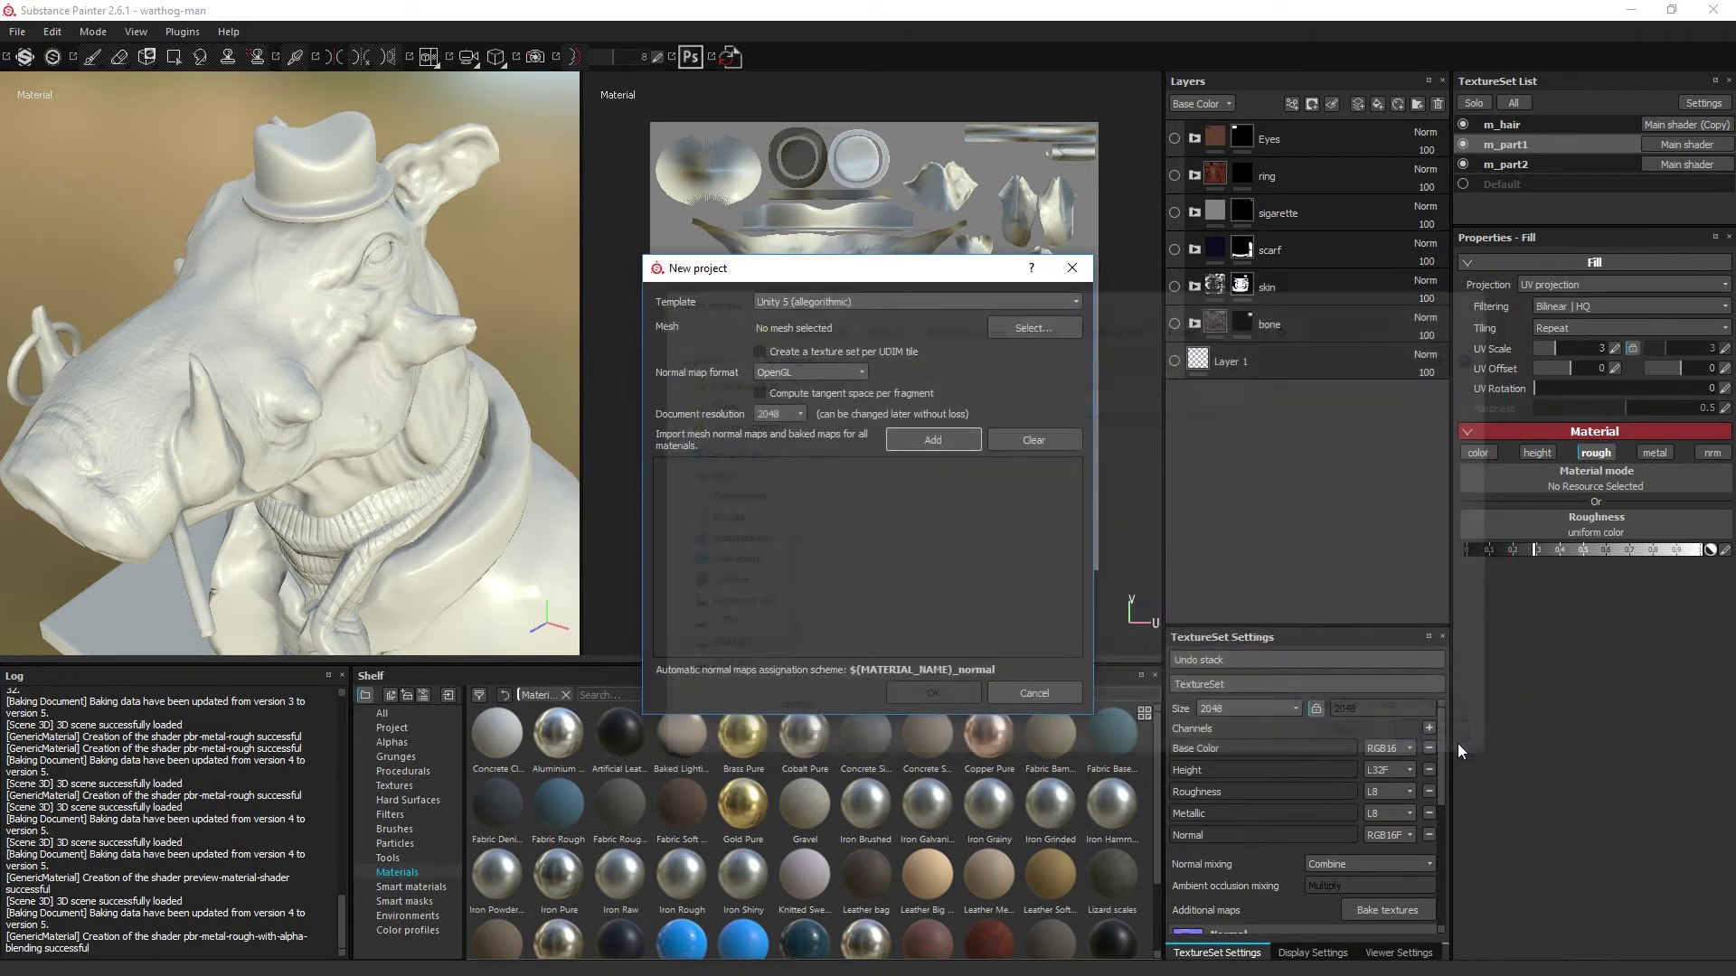
Step: Cancel the new project and scroll TextureSet Settings down to m_part1's baked maps
{"action": "left_click", "coordinate": [1033, 692]}
{"action": "scroll", "coordinate": [1220, 792], "scroll_direction": "down", "scroll_amount": 5}
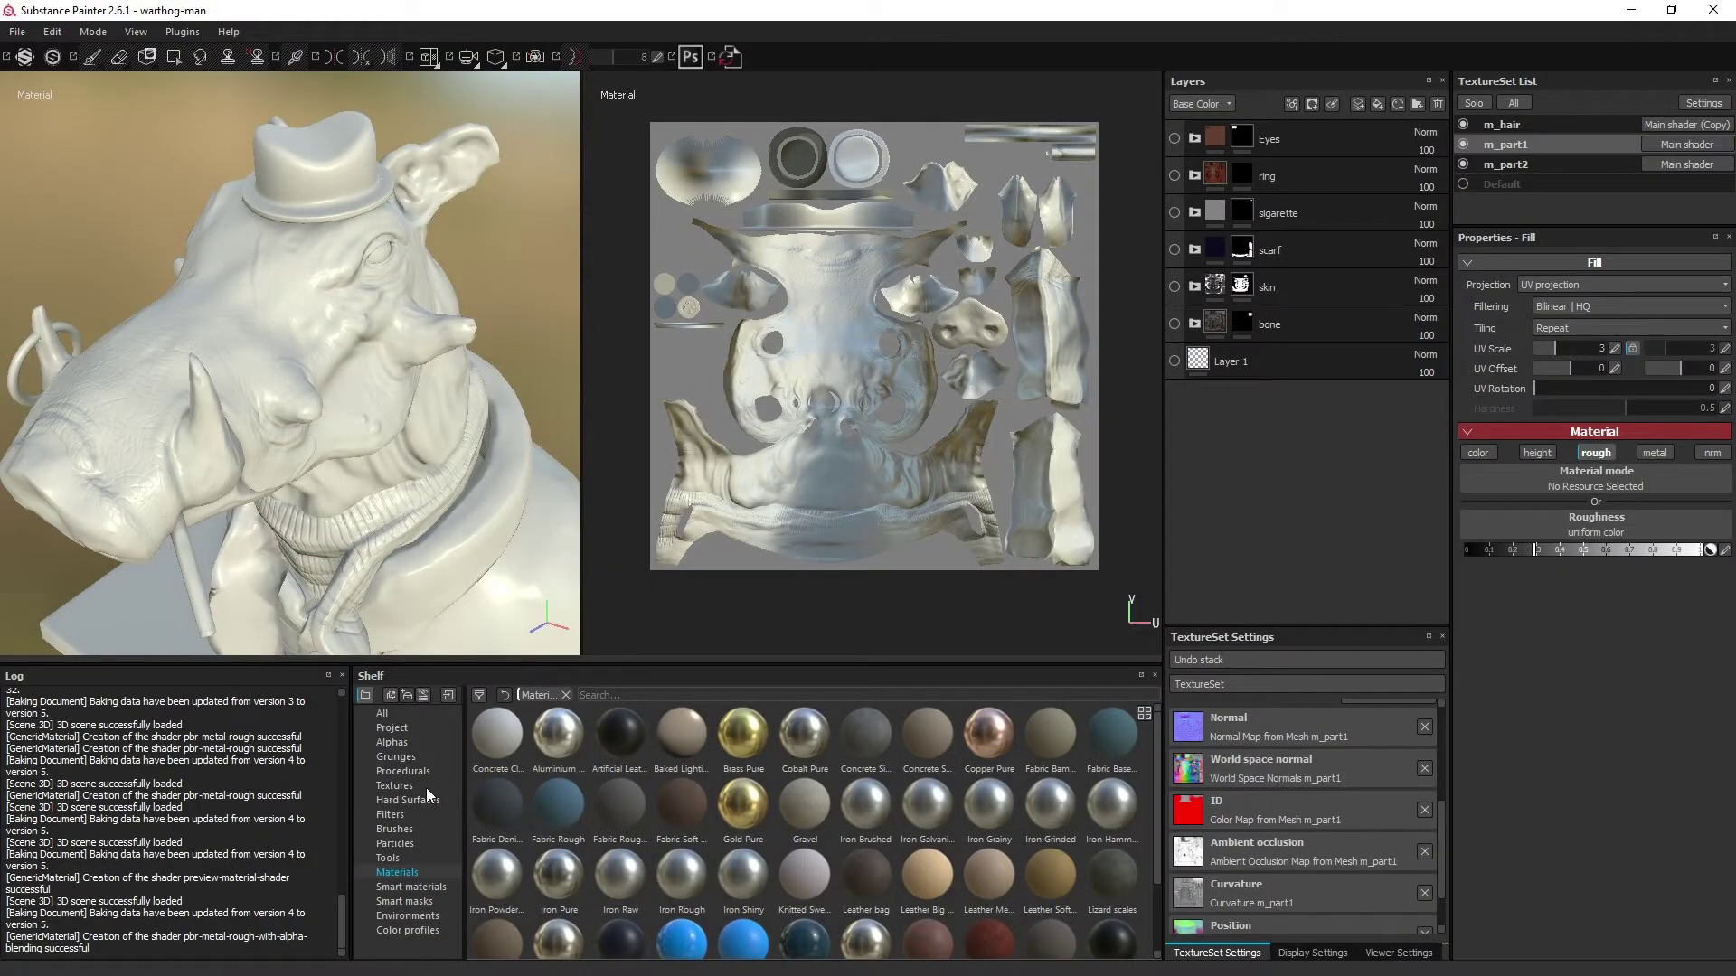
Step: Start a new PBR - Metallic Roughness project with DirectX normals, discarding changes, and browse for its mesh
{"action": "left_click", "coordinate": [426, 789]}
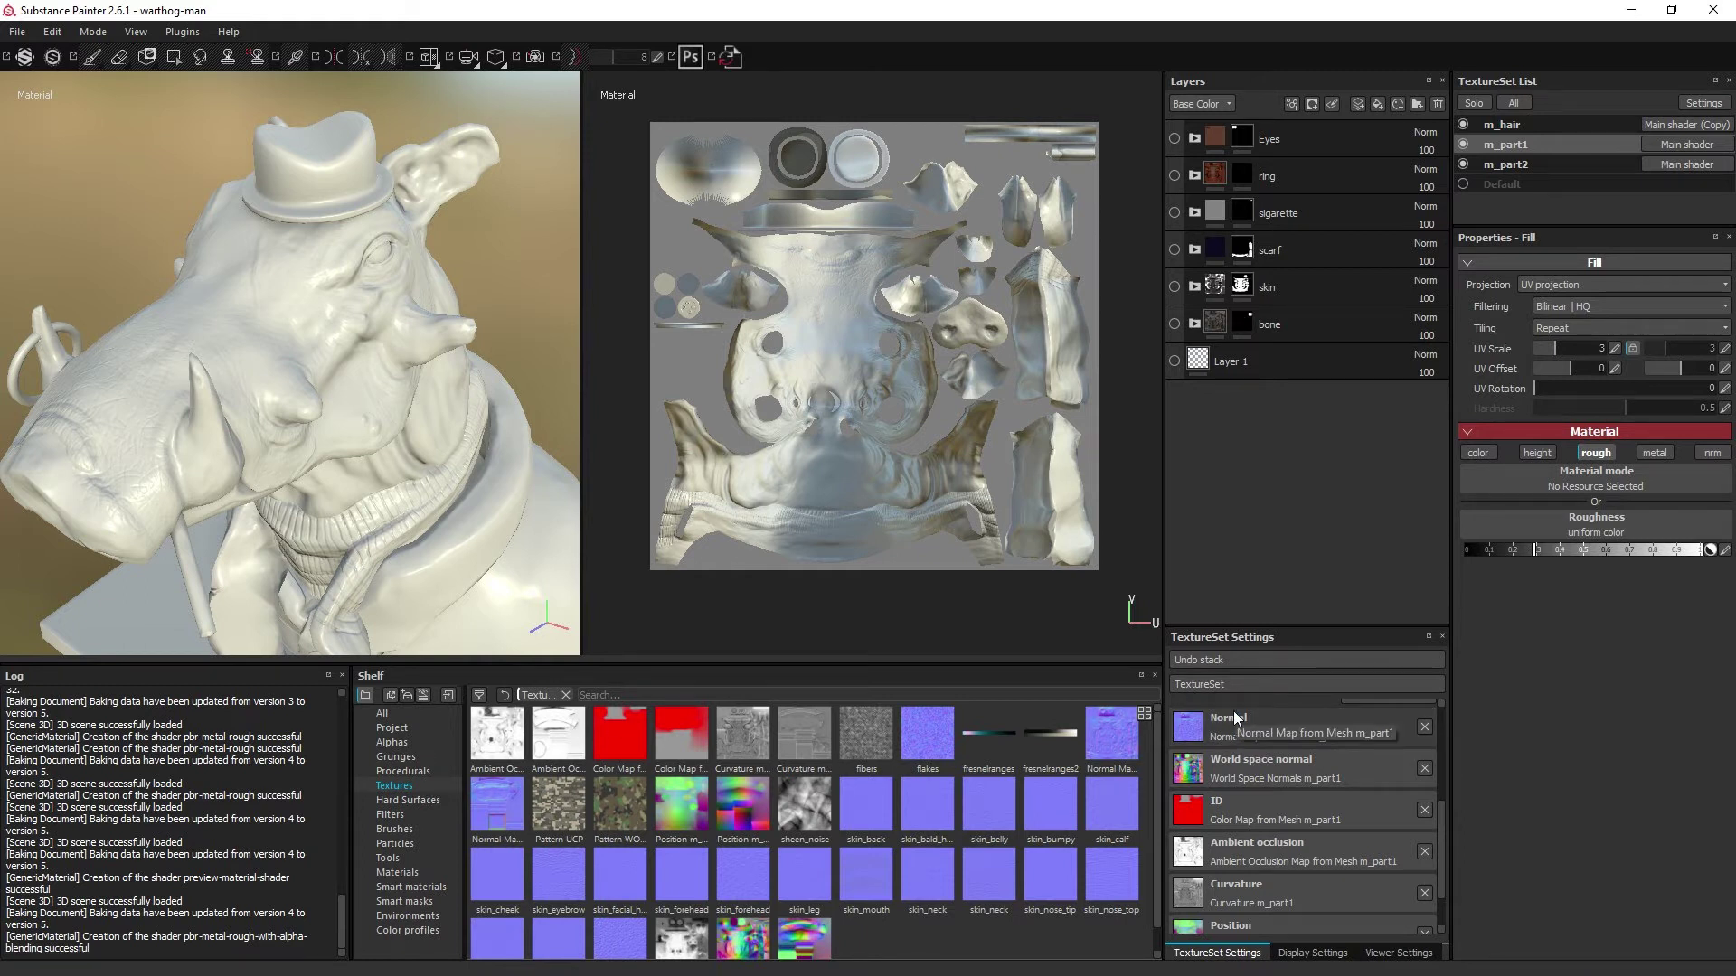
{"action": "key", "text": "ctrl+w"}
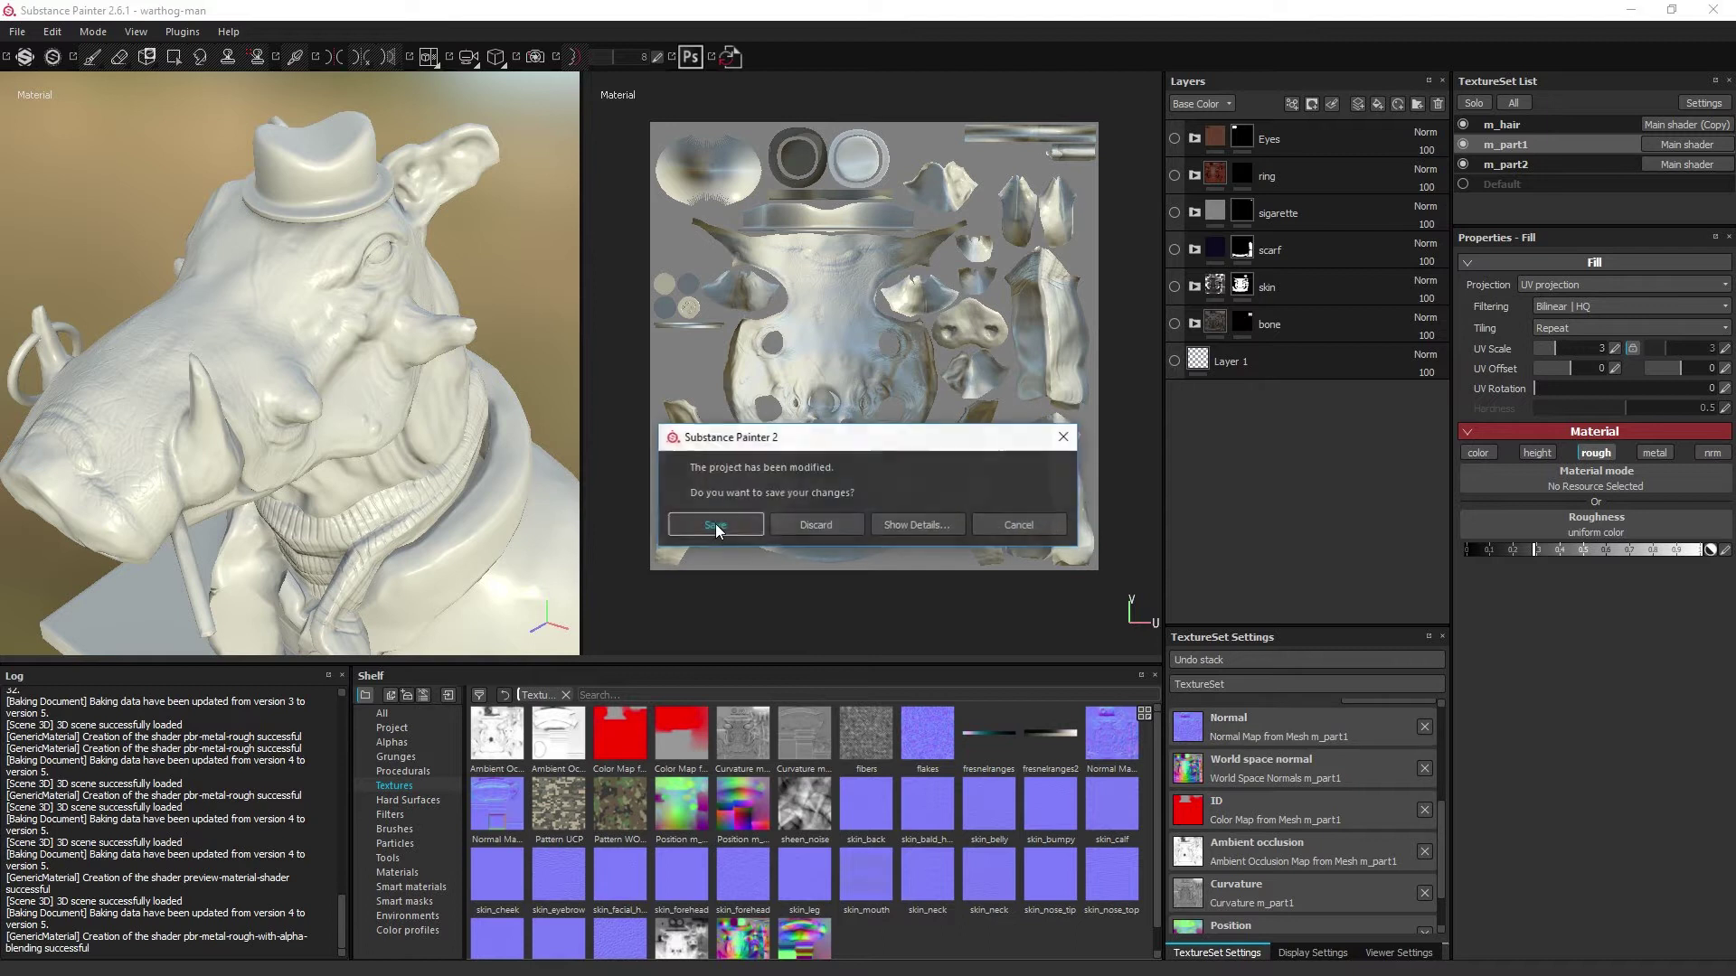
{"action": "left_click", "coordinate": [800, 512]}
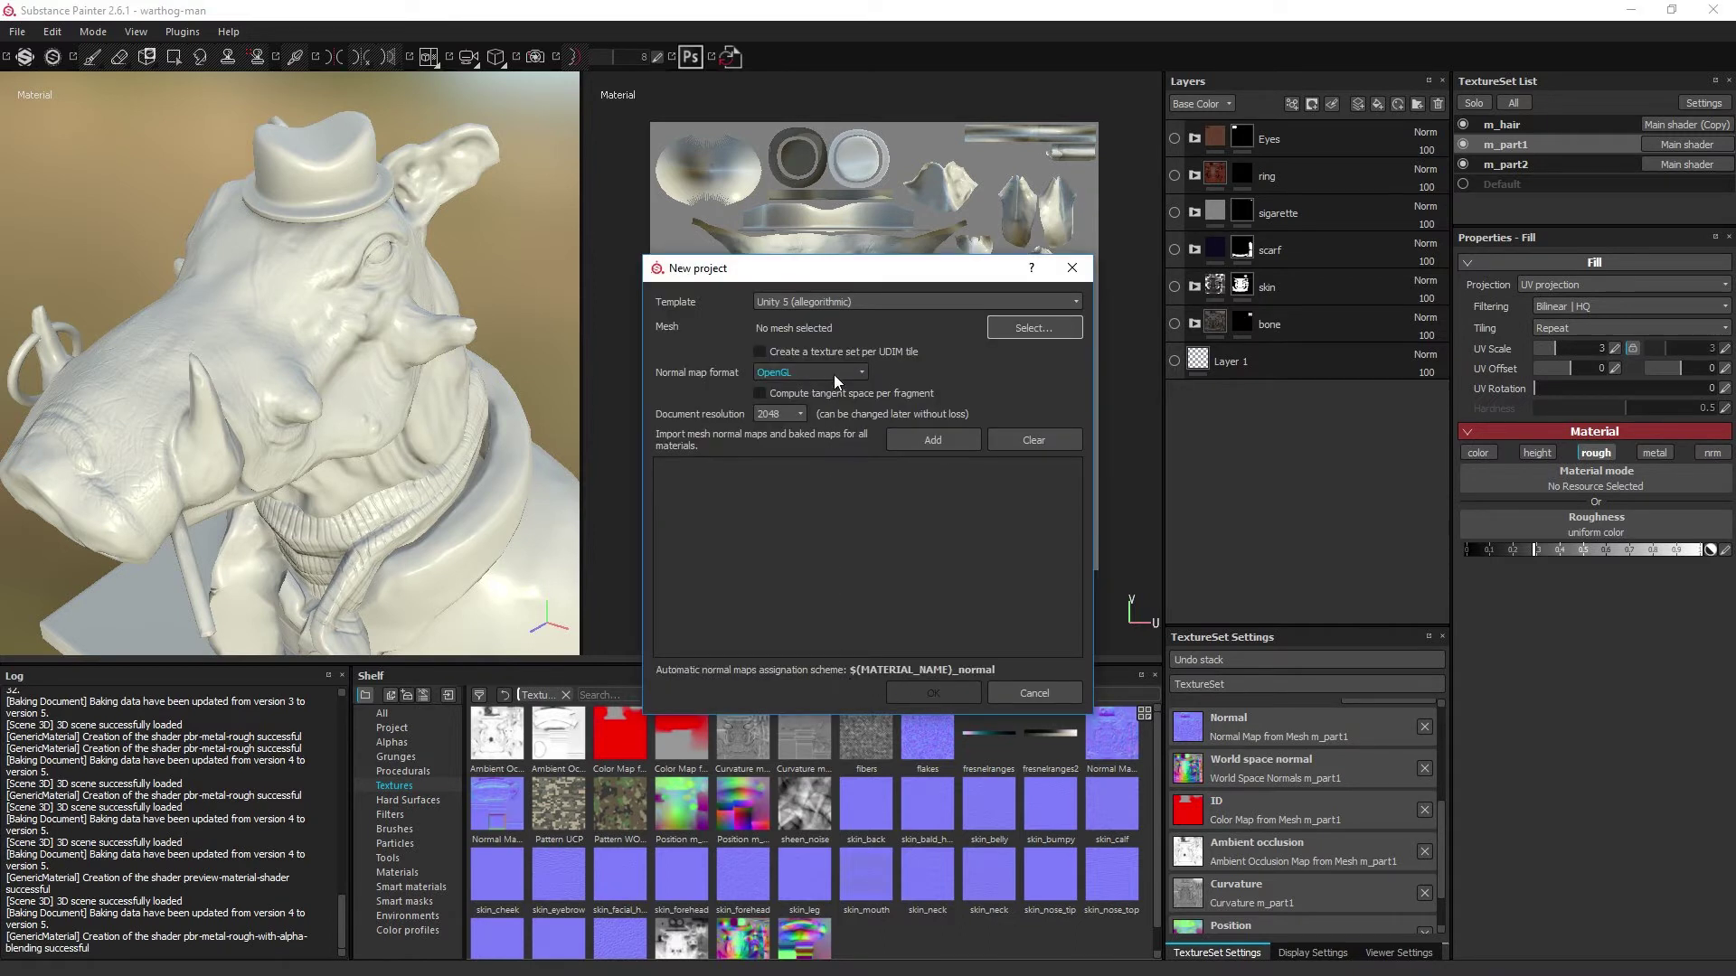
{"action": "left_click", "coordinate": [833, 373]}
{"action": "left_click", "coordinate": [782, 388]}
{"action": "left_click", "coordinate": [816, 301]}
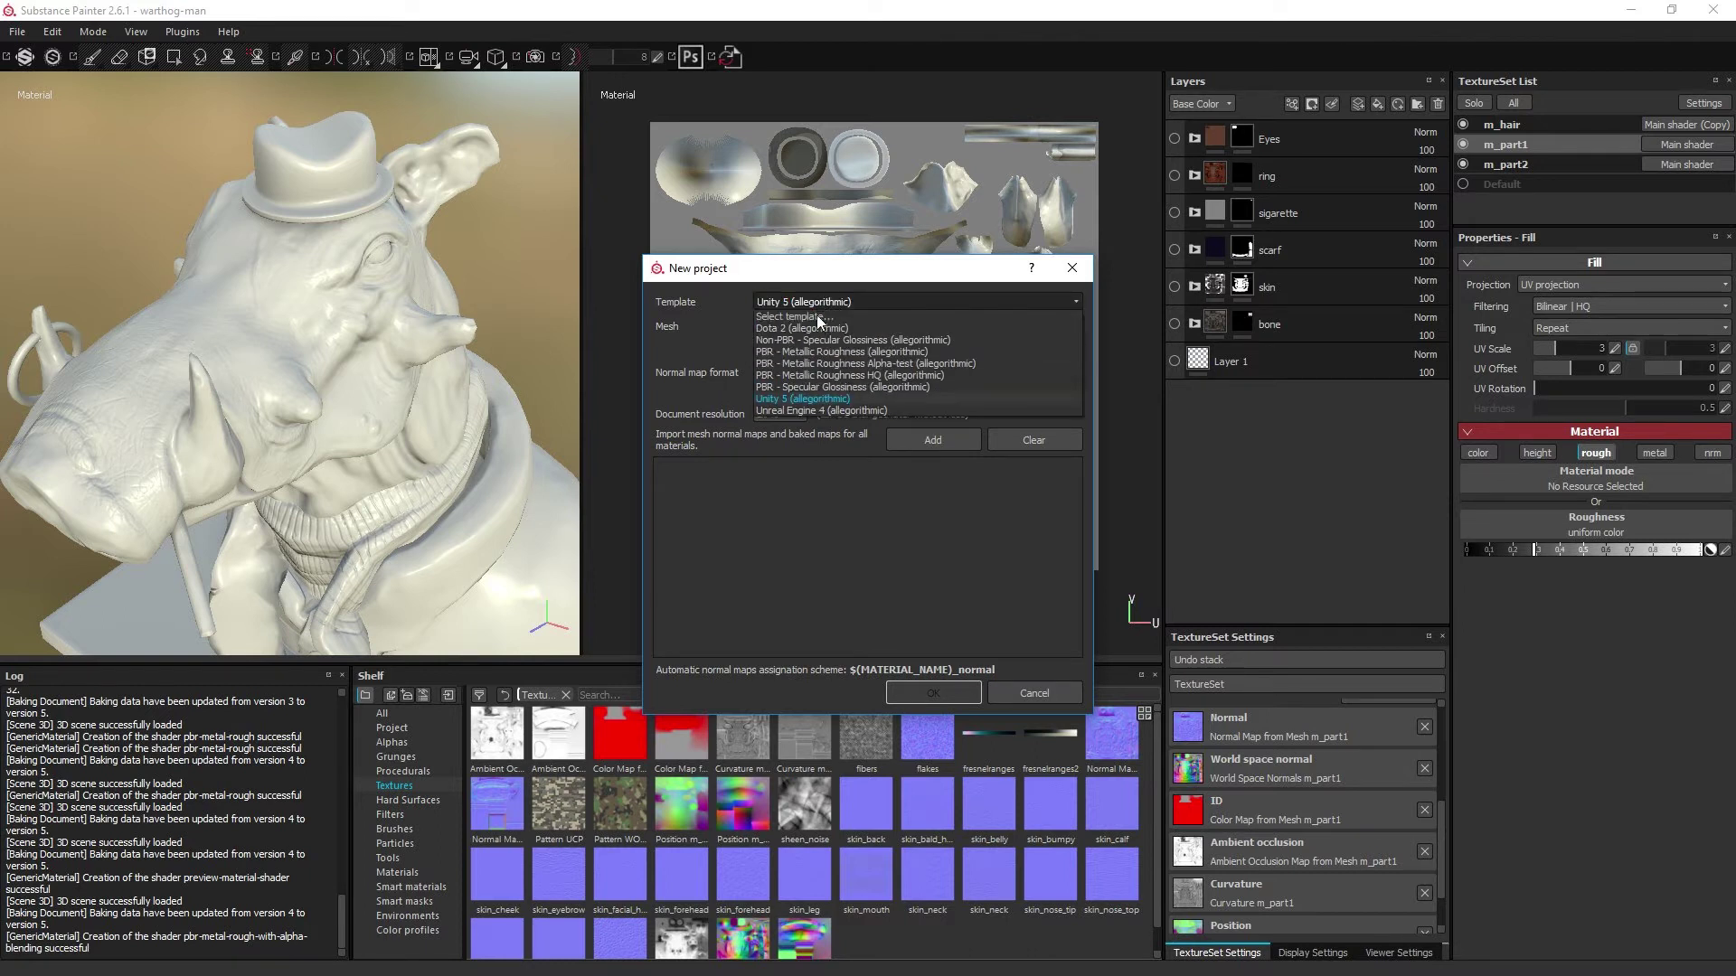
{"action": "left_click", "coordinate": [814, 352]}
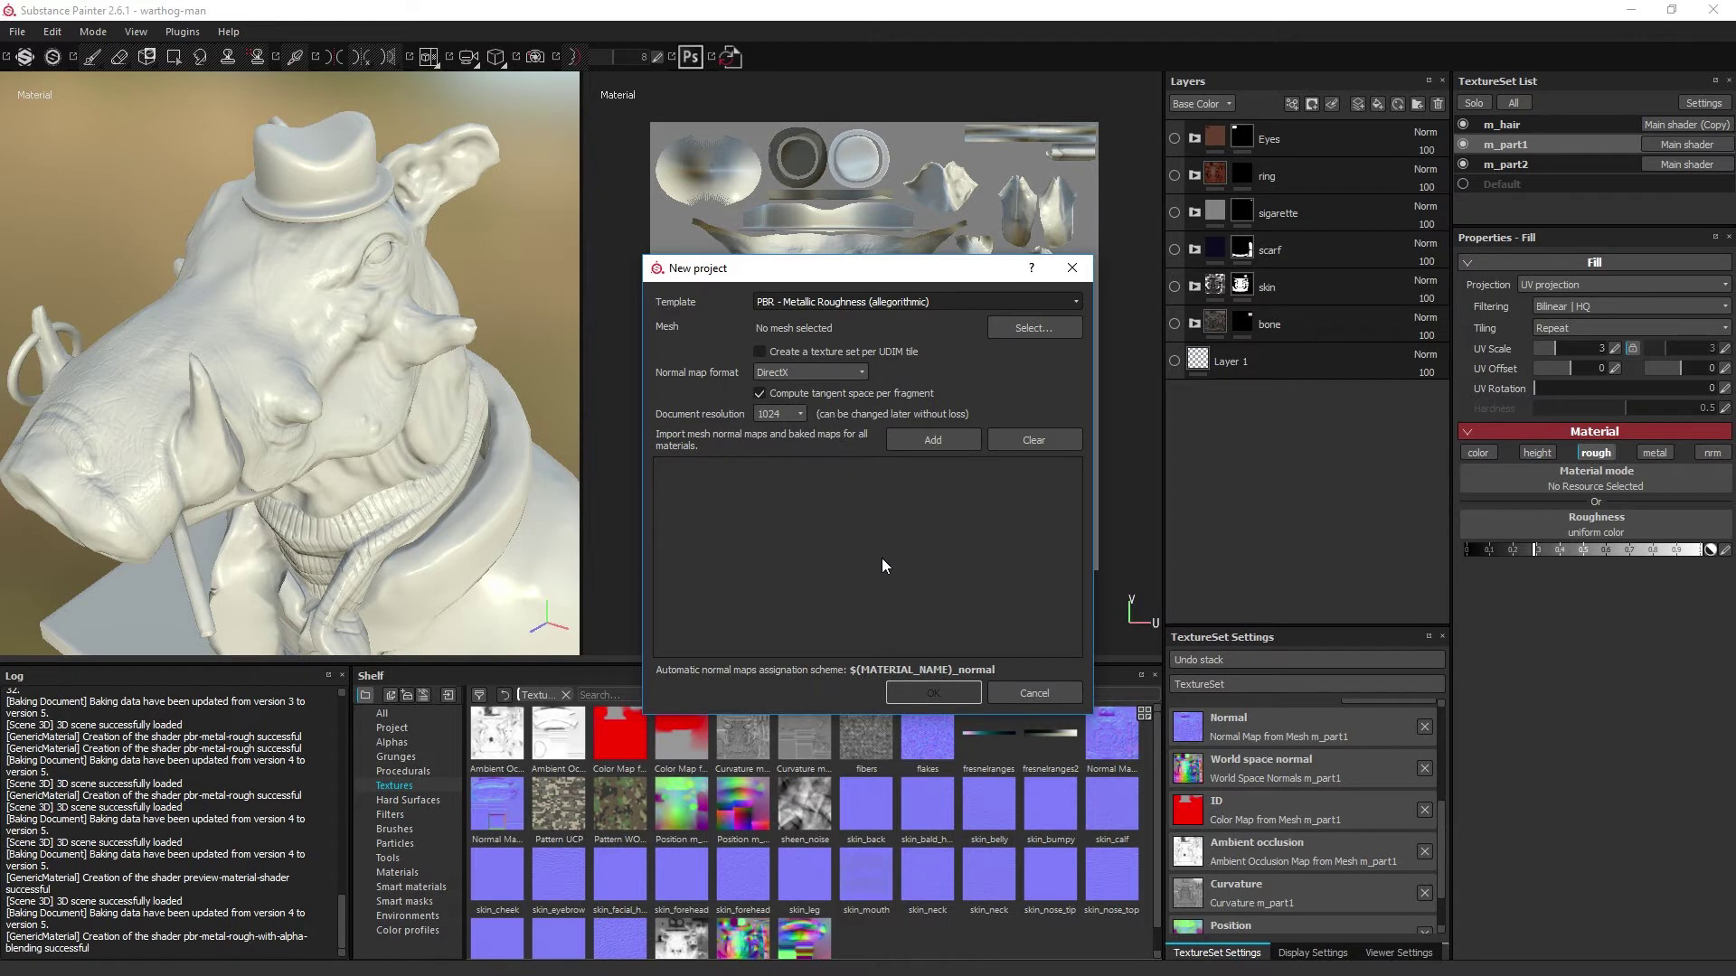
{"action": "left_click", "coordinate": [1031, 329]}
Step: Create the project from warthogman_low.fbx and switch to the 3D-only view
{"action": "double_click", "coordinate": [904, 464]}
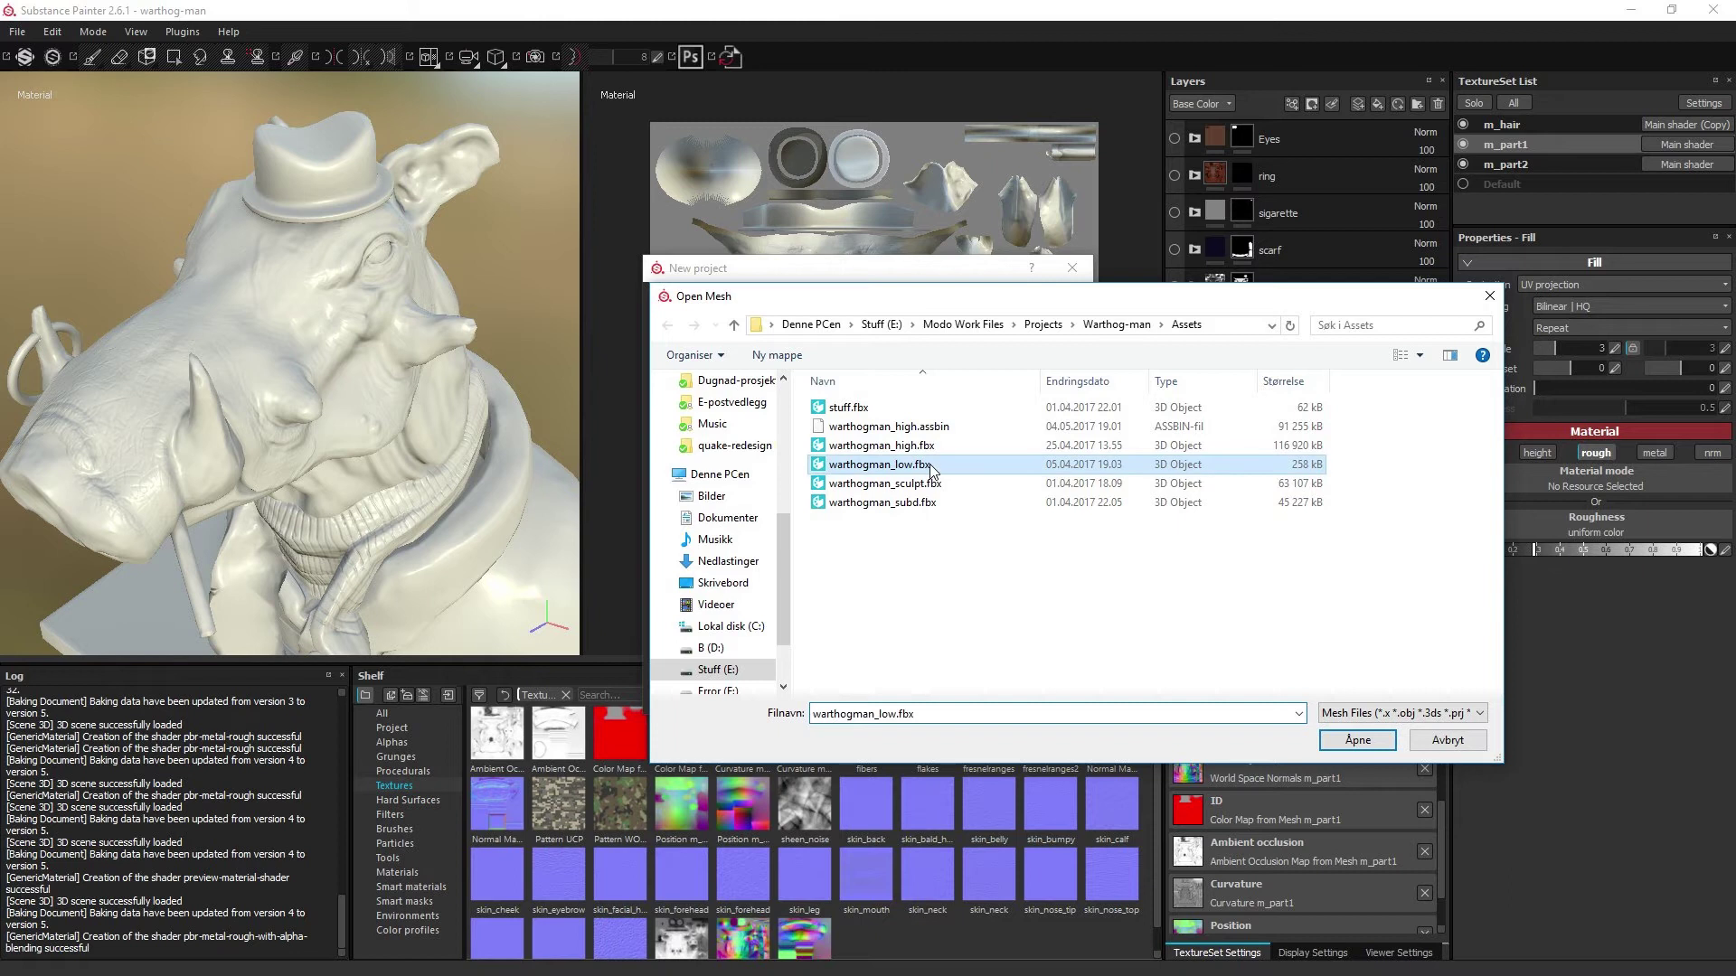
{"action": "left_click", "coordinate": [946, 693]}
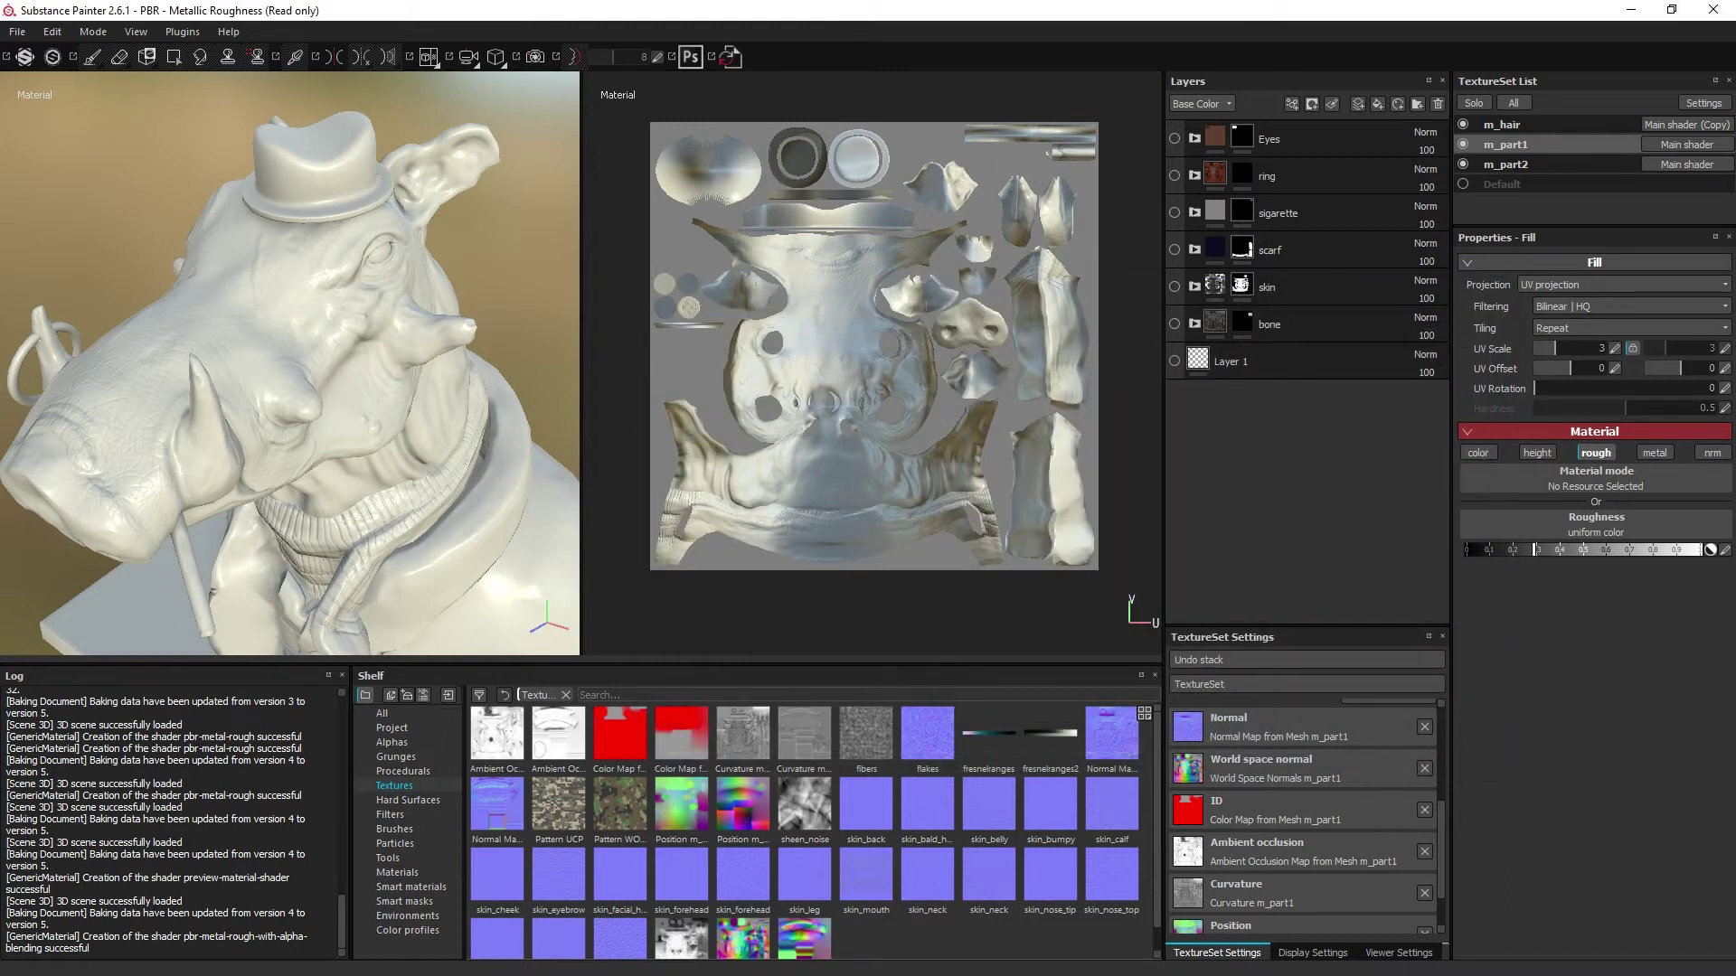
{"action": "key", "text": "F2"}
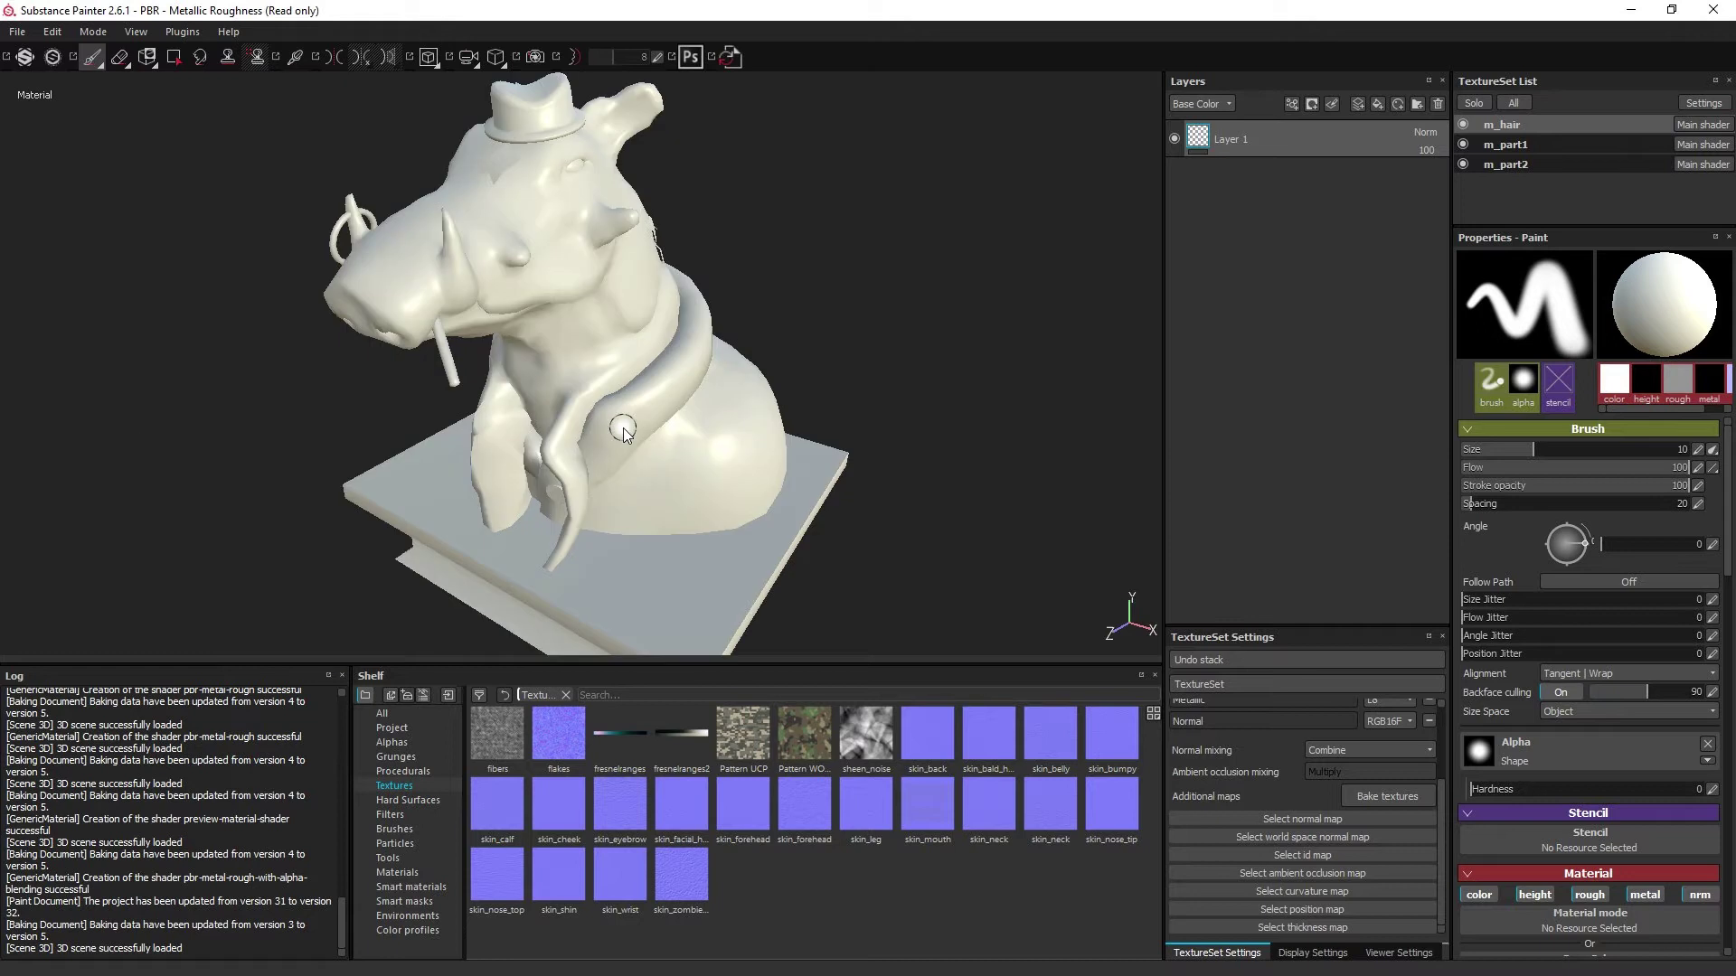
Step: Reload warthogman_low.fbx as the project mesh via Edit > Project Configuration
{"action": "left_click", "coordinate": [53, 34]}
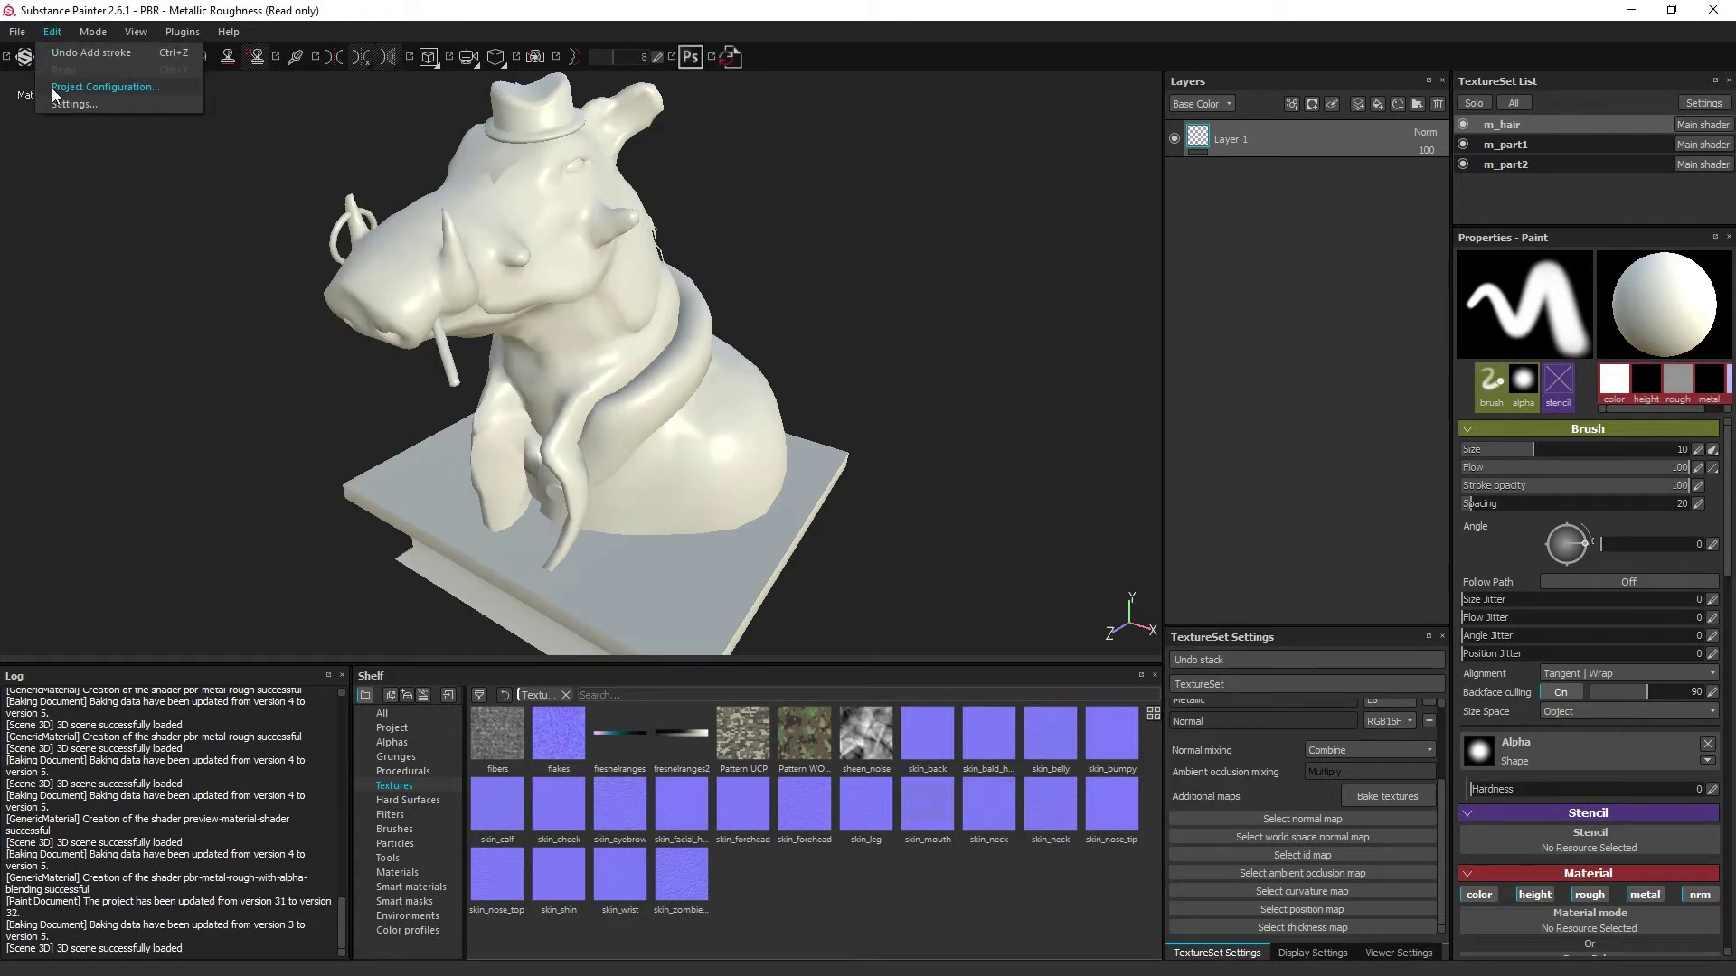
{"action": "left_click", "coordinate": [165, 89]}
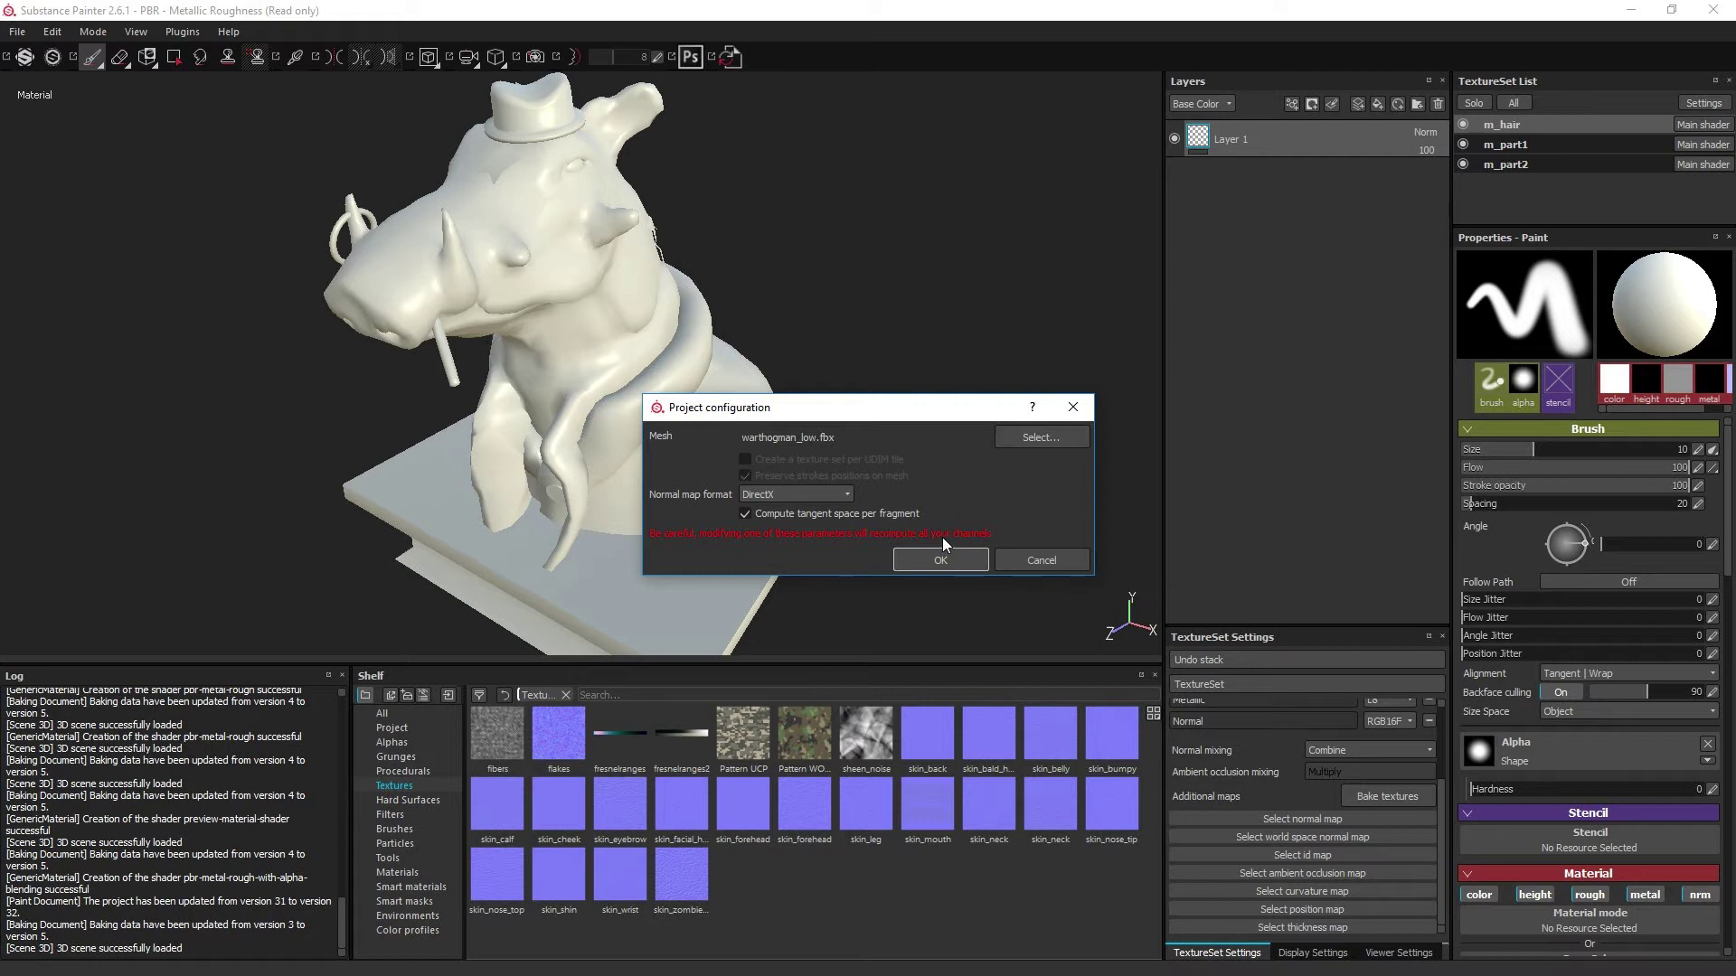
{"action": "left_click", "coordinate": [1036, 442]}
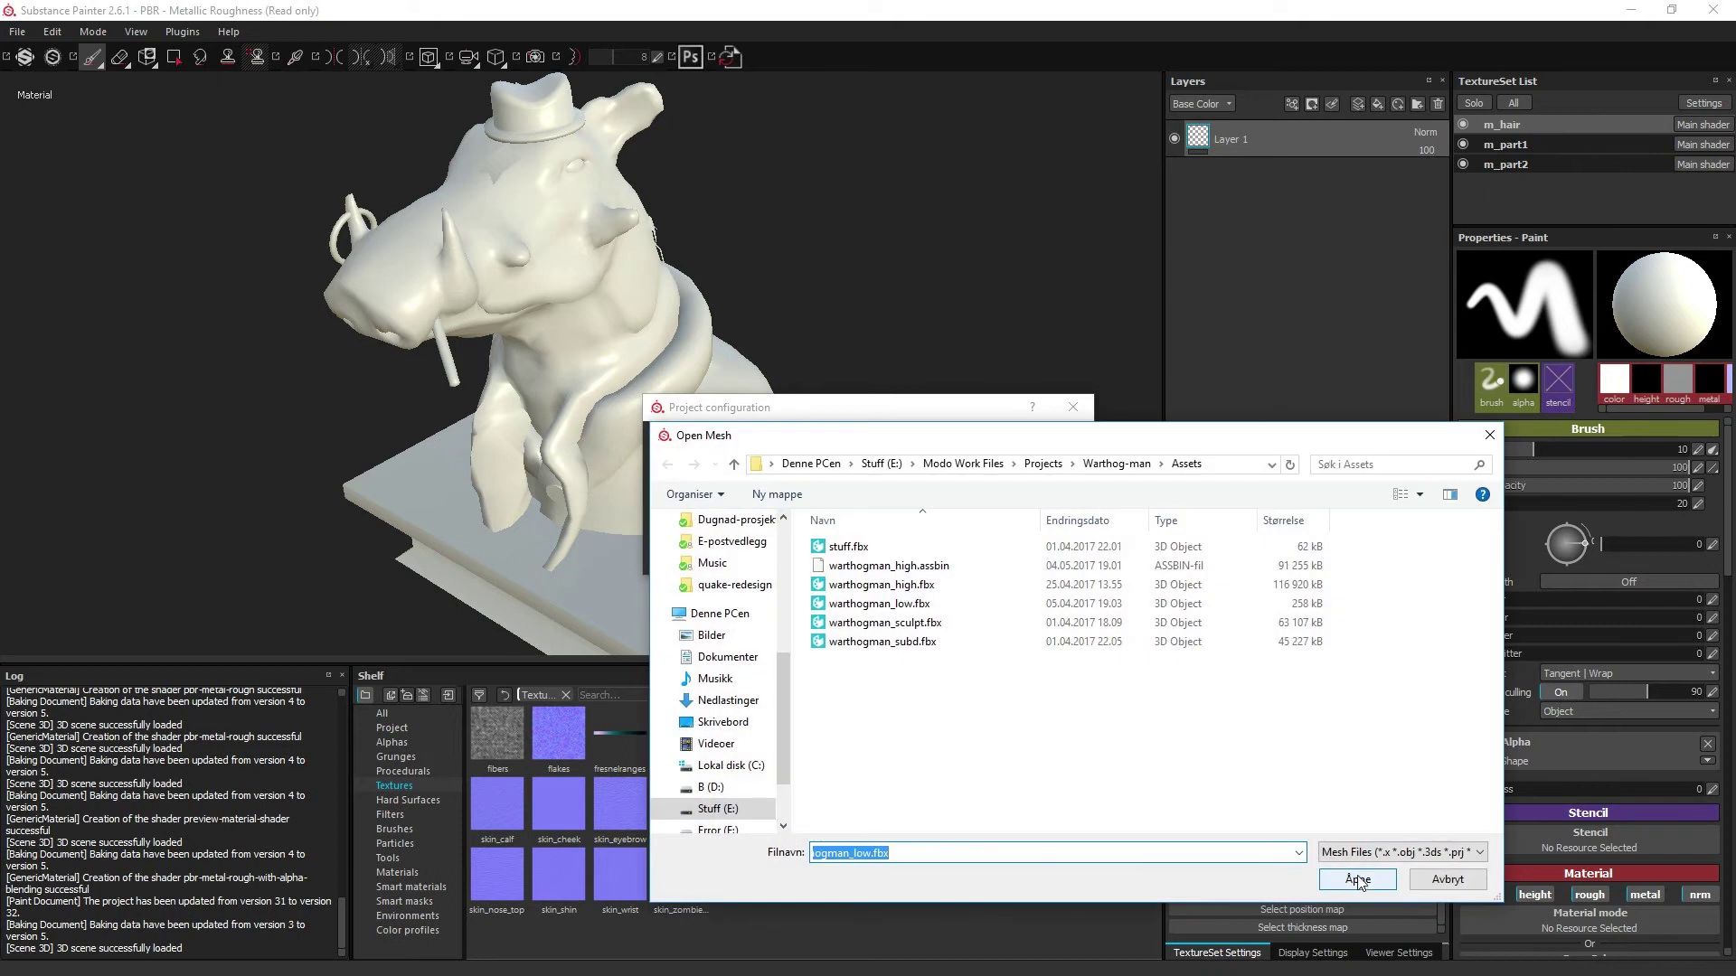
{"action": "double_click", "coordinate": [955, 605]}
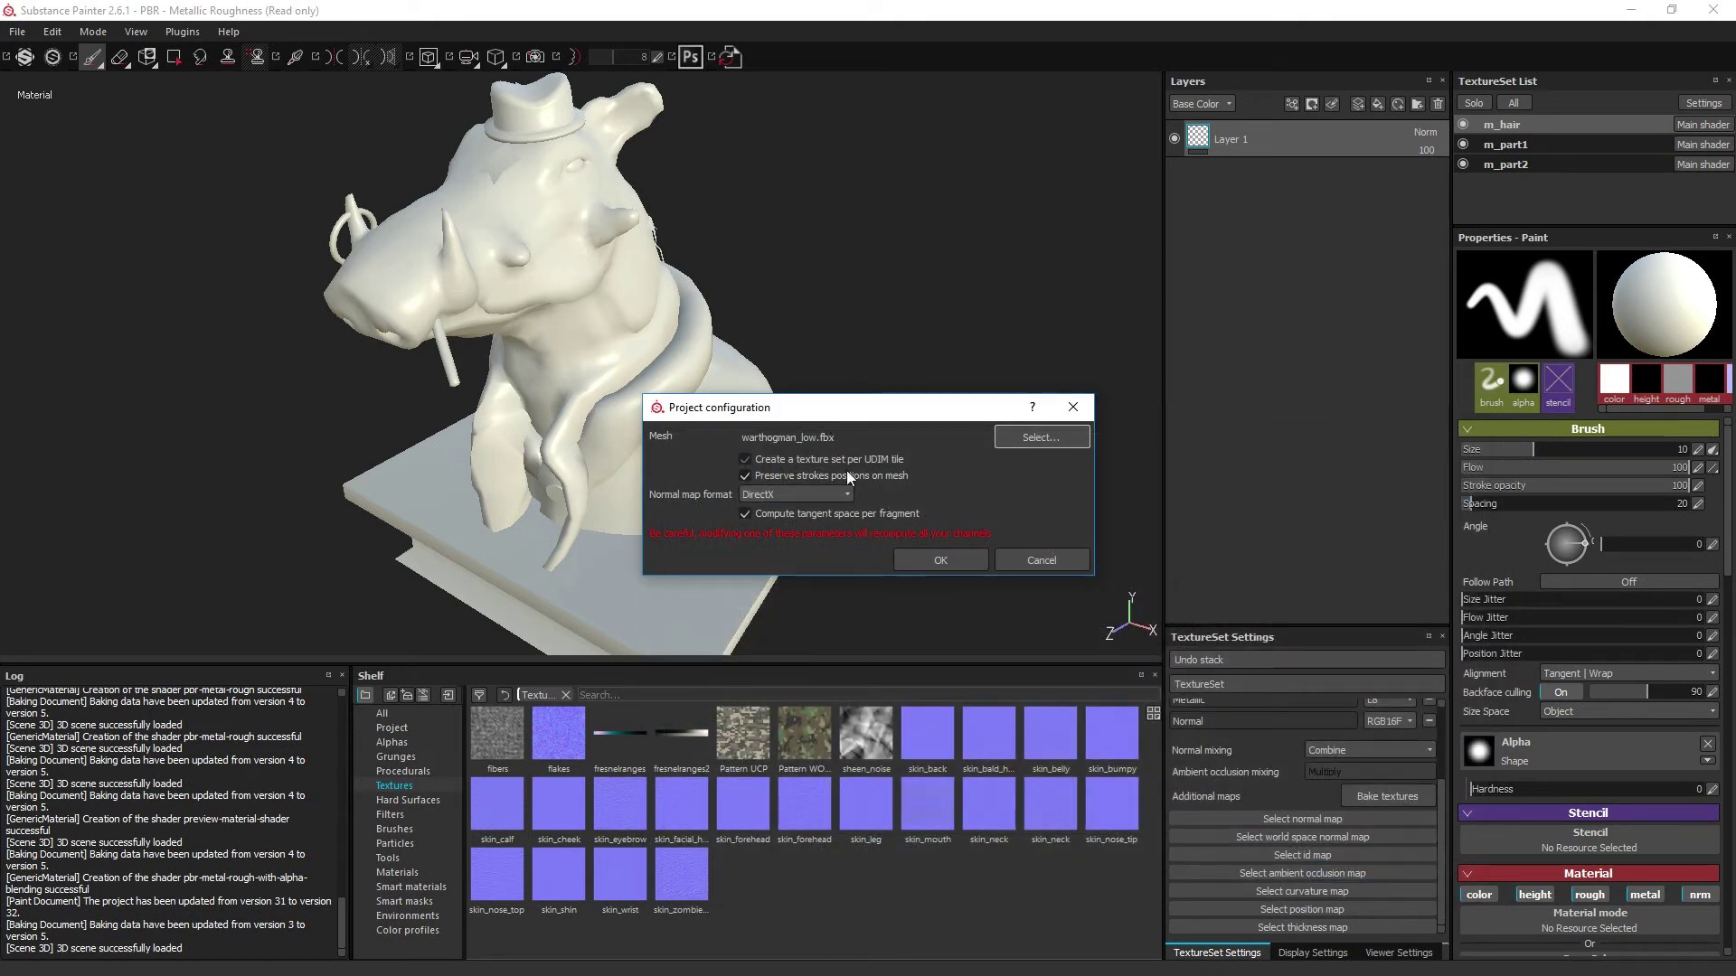
{"action": "left_click", "coordinate": [922, 558]}
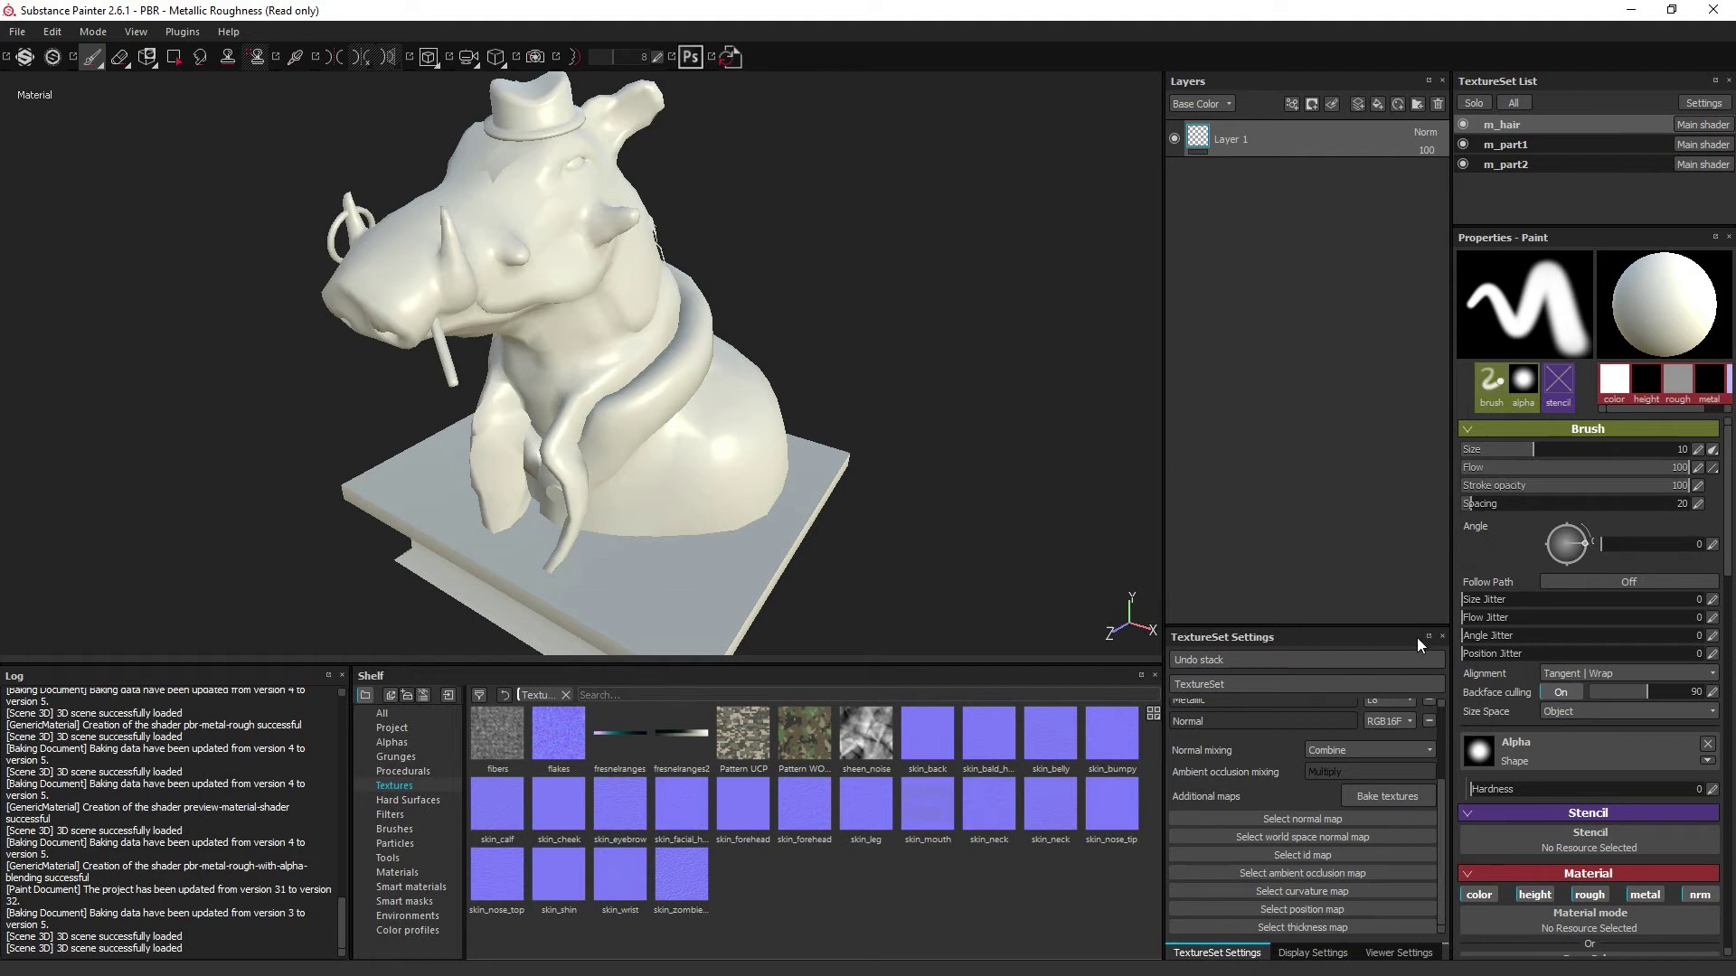
Step: Open the Baking dialog and enable all additional maps, Normal through Thickness, for baking
{"action": "left_click", "coordinate": [1356, 803]}
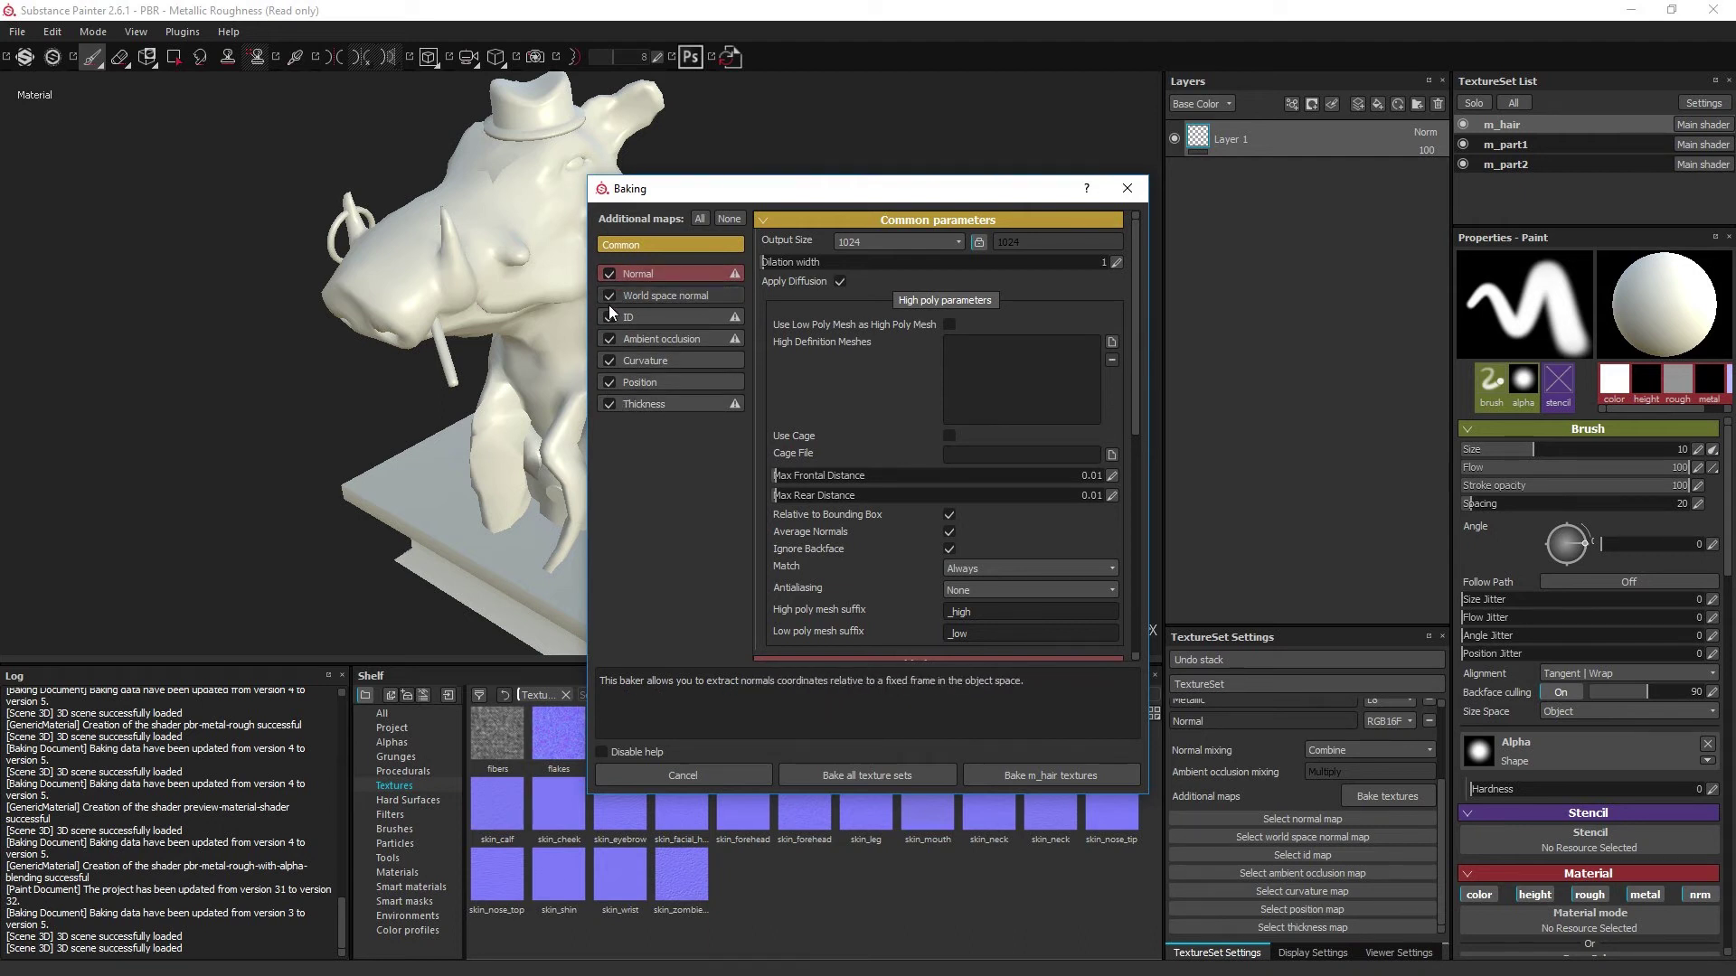
{"action": "left_click", "coordinate": [608, 404]}
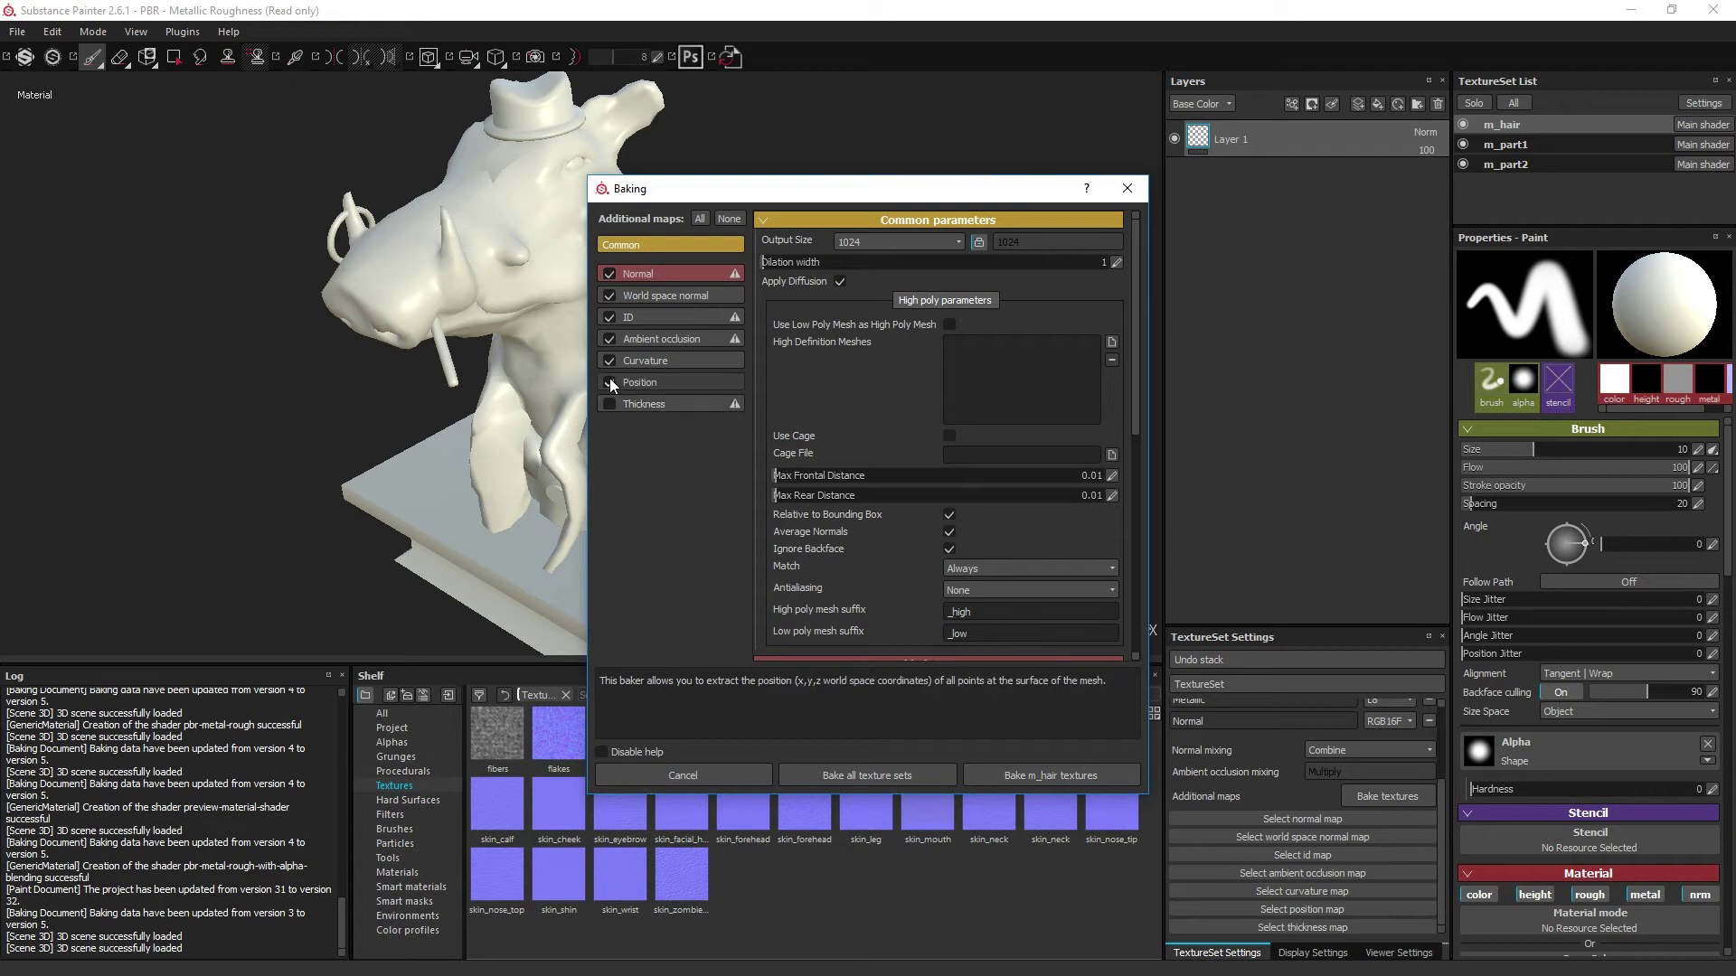
{"action": "left_click", "coordinate": [610, 380]}
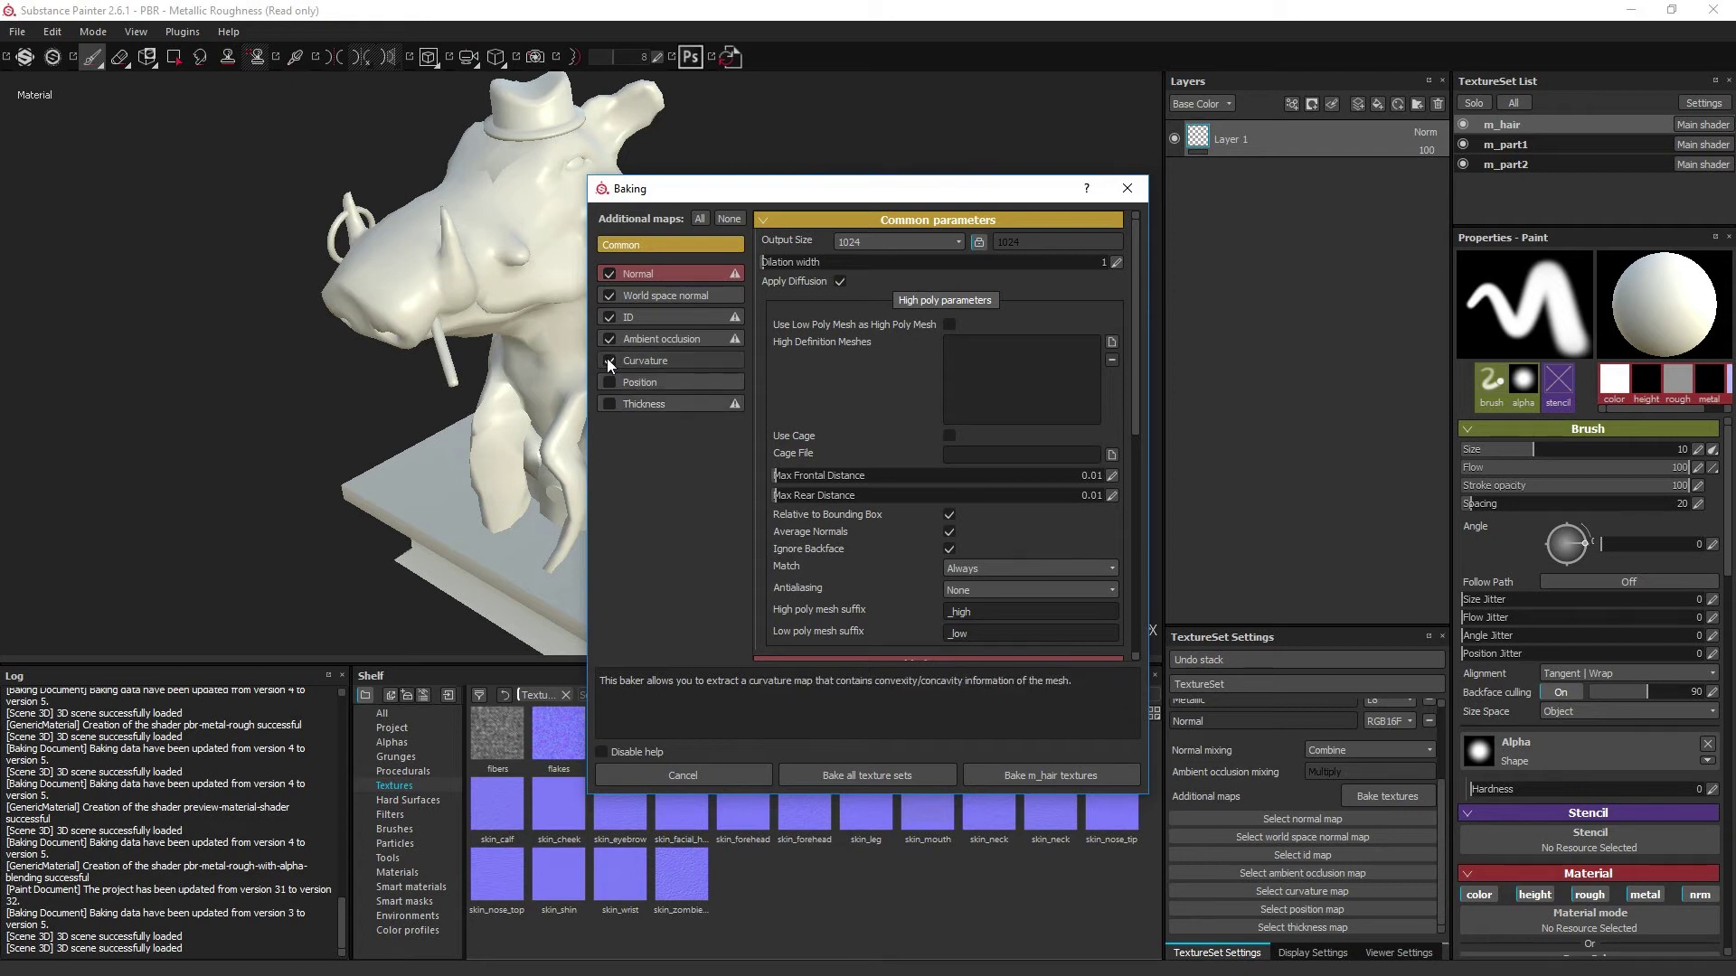
{"action": "left_click", "coordinate": [607, 359]}
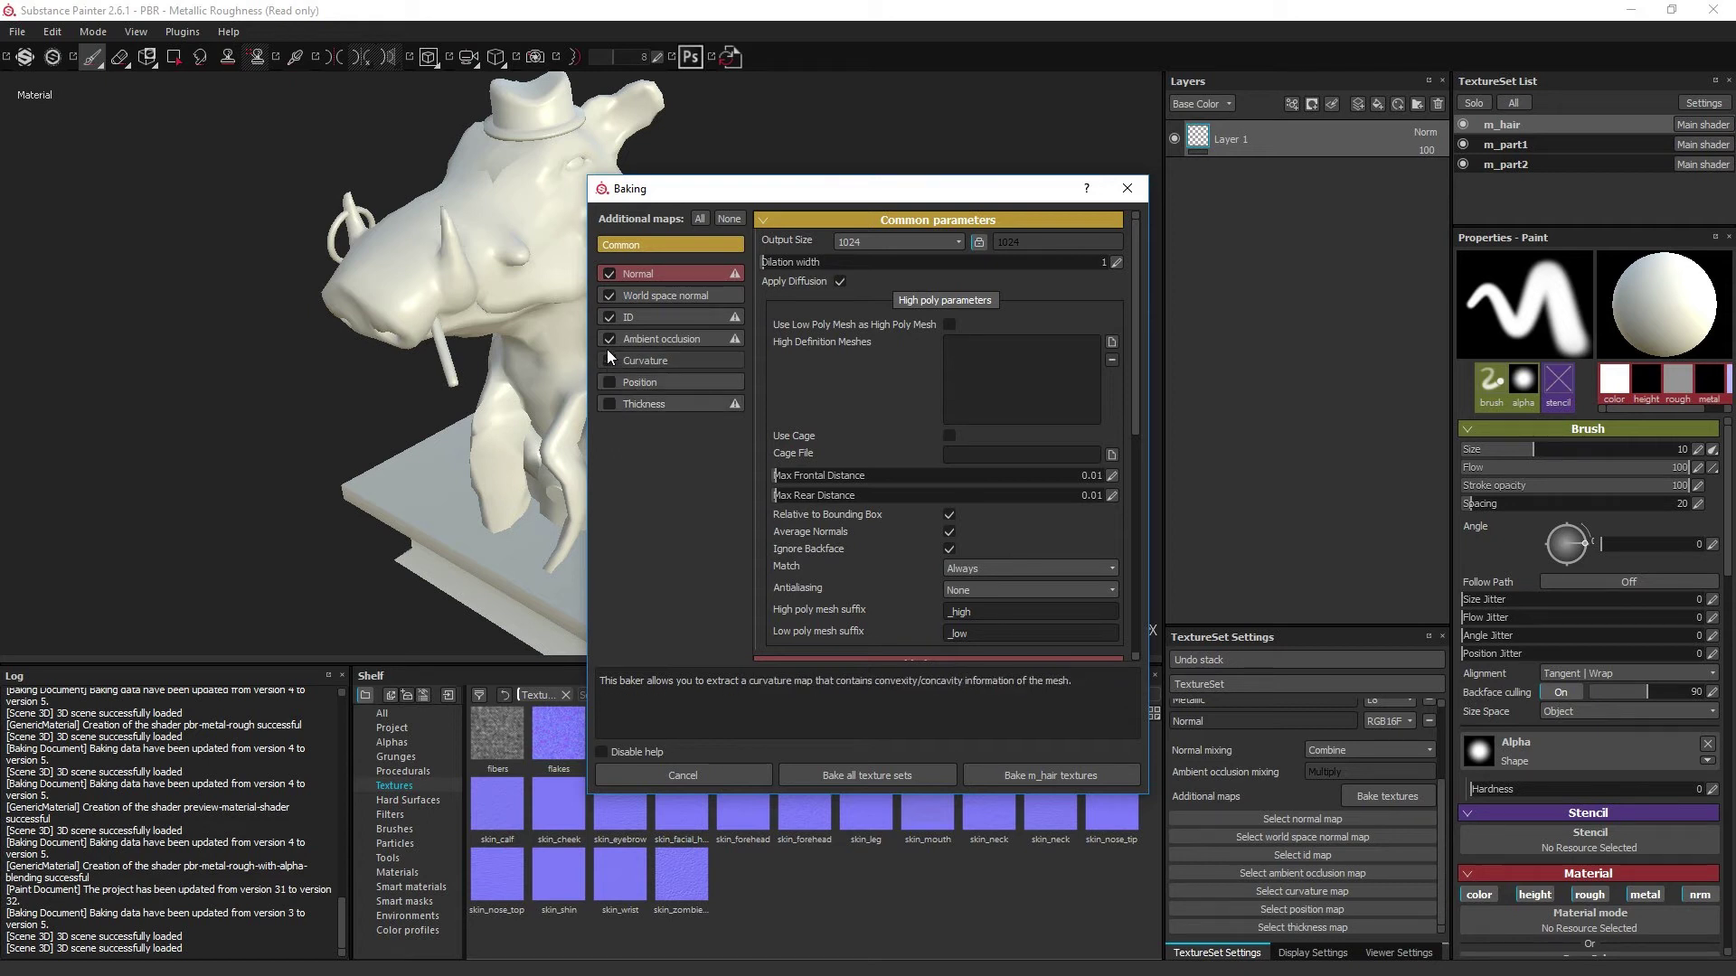
{"action": "left_click", "coordinate": [716, 220]}
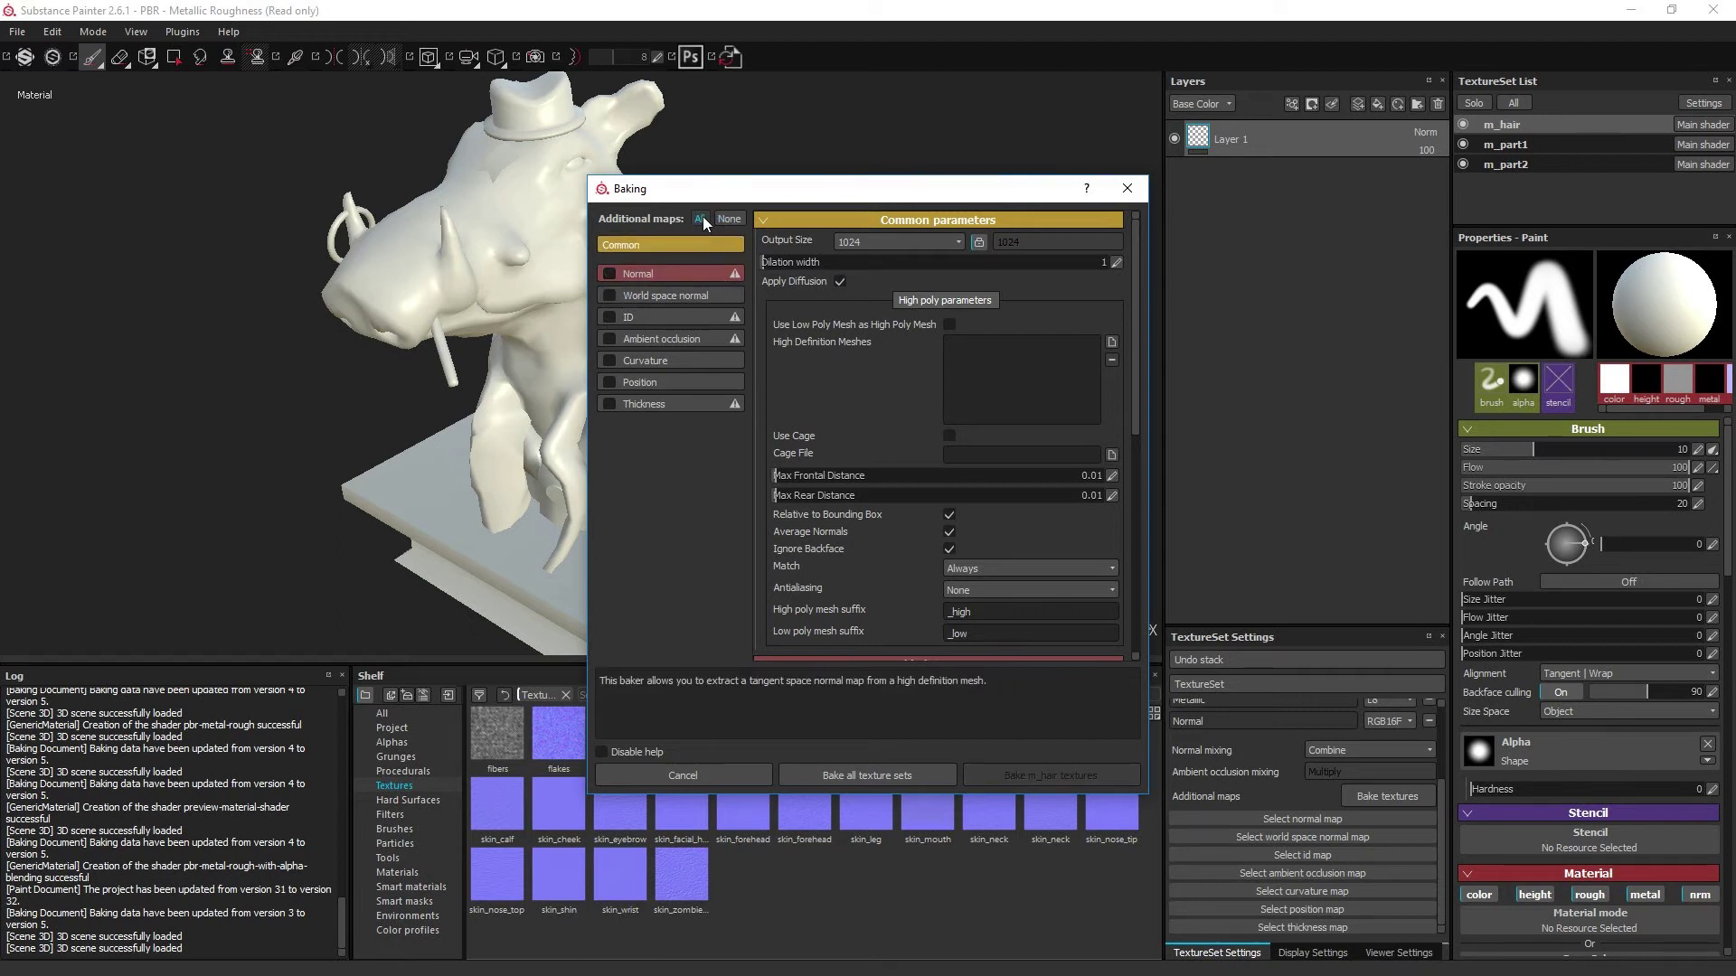
{"action": "left_click", "coordinate": [701, 220]}
Step: Inspect the World space normal, ID (Vertex Color), AO, Curvature, Position and Thickness baker parameters
{"action": "left_click", "coordinate": [670, 297]}
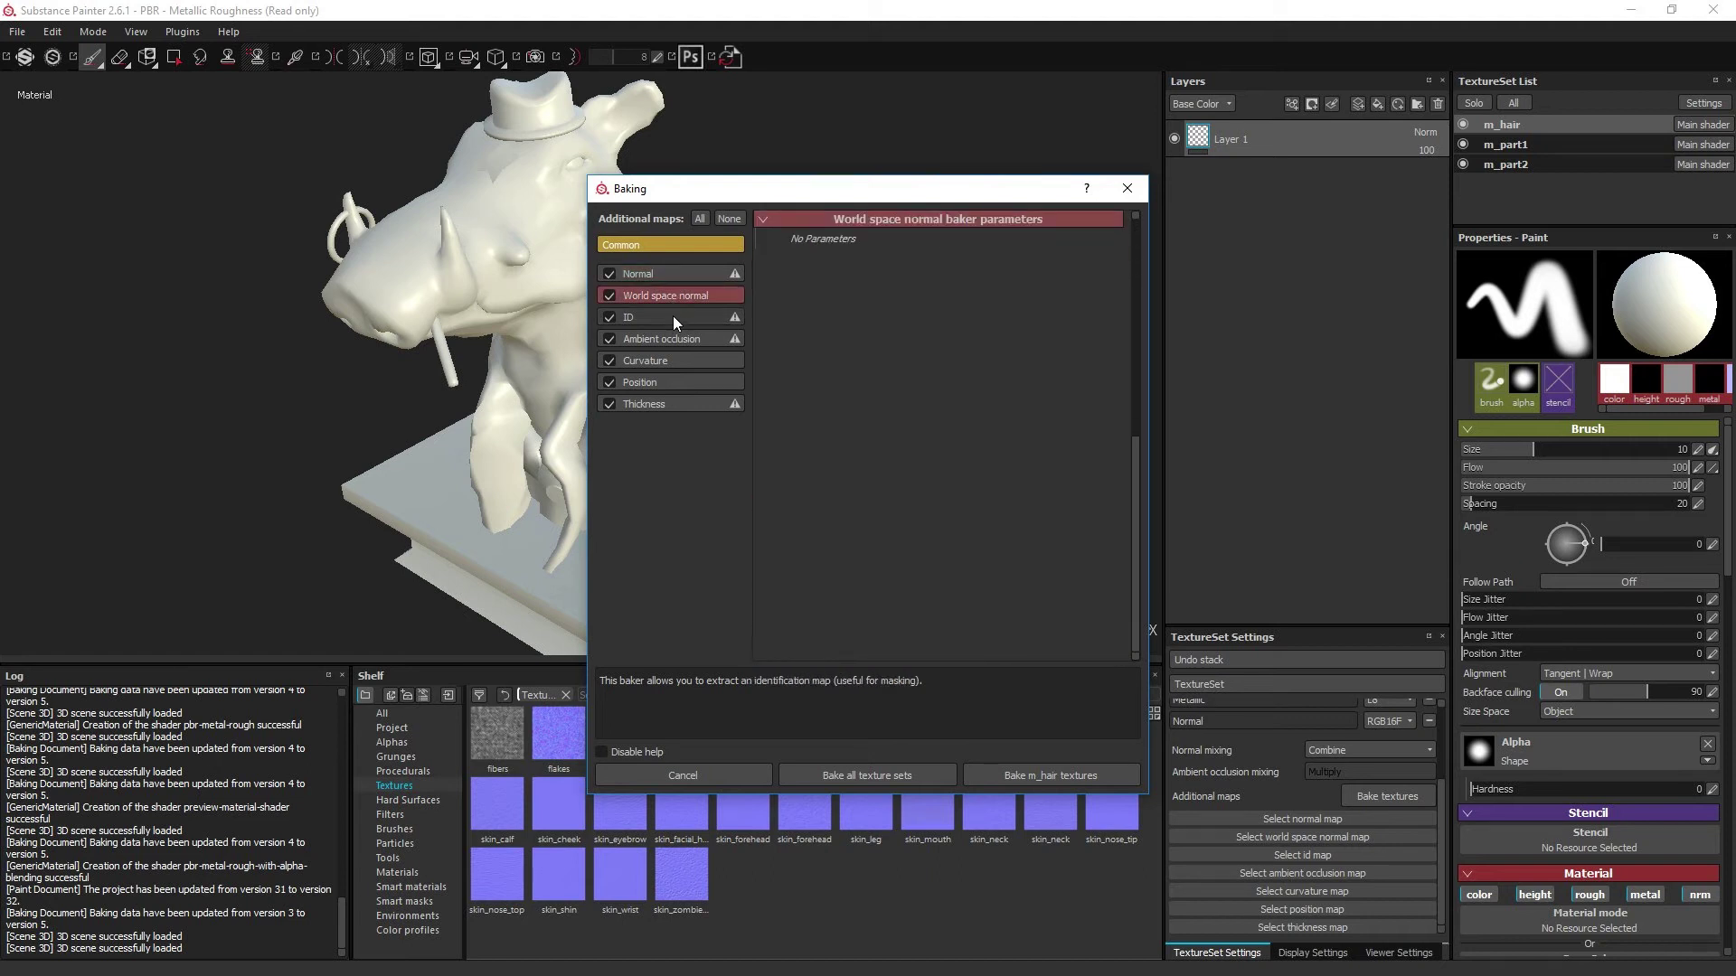
{"action": "left_click", "coordinate": [672, 316]}
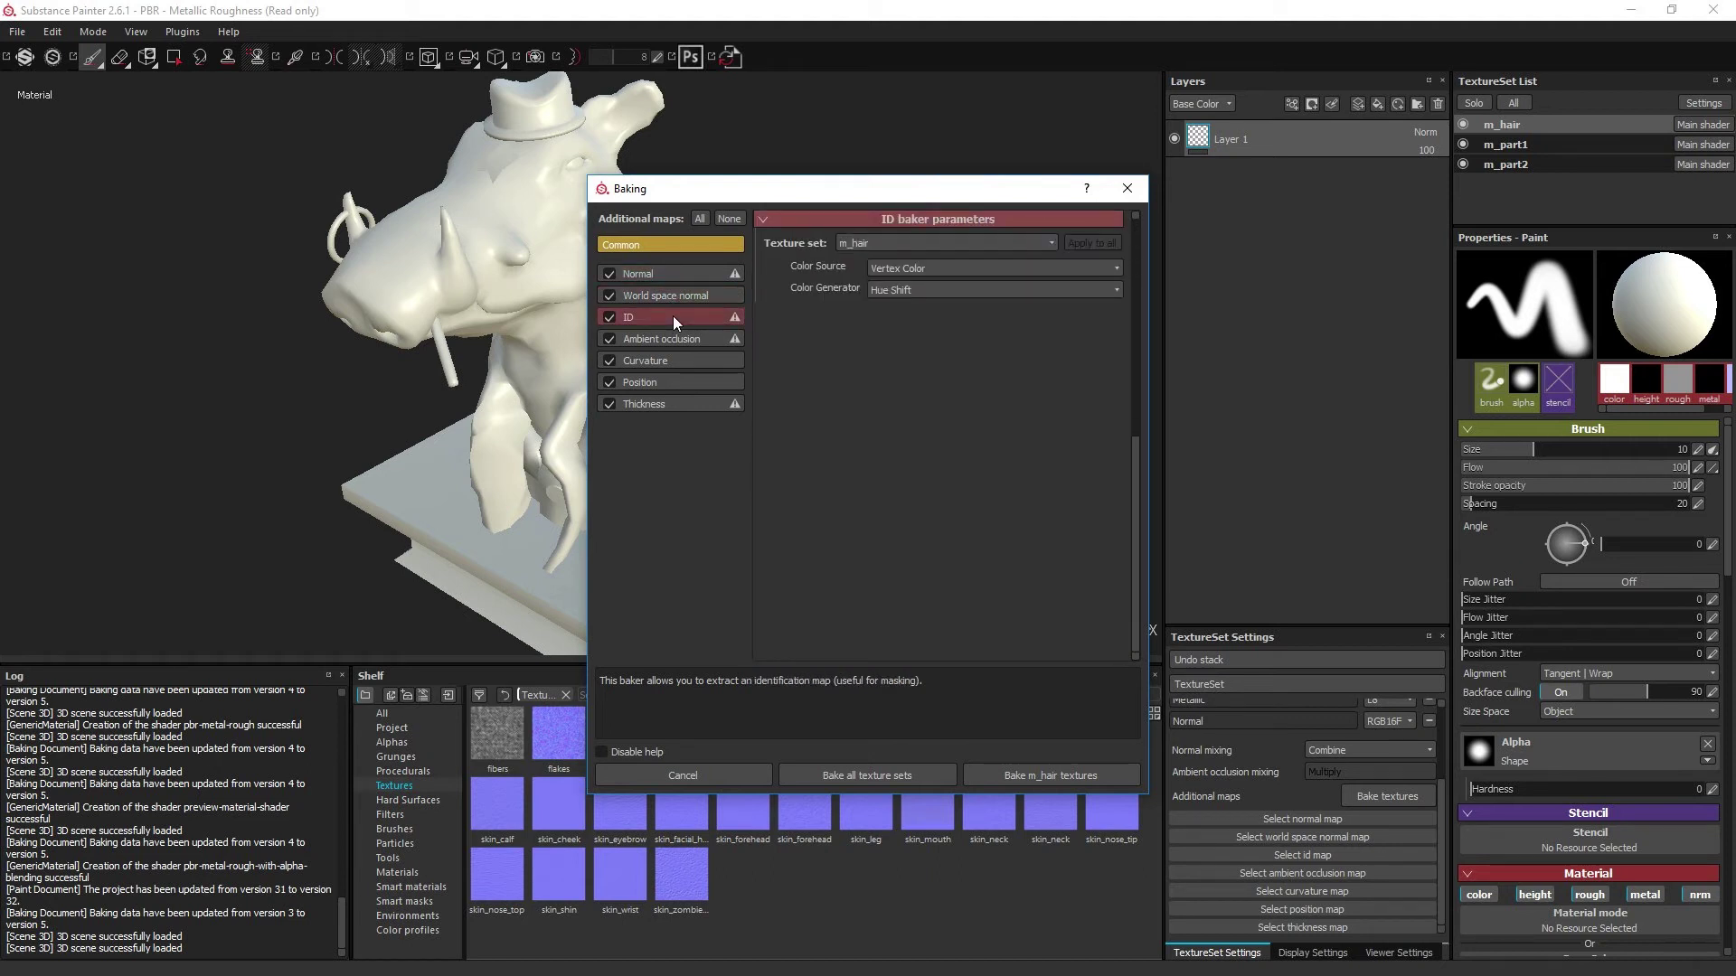
{"action": "left_click", "coordinate": [904, 263]}
{"action": "left_click", "coordinate": [904, 263]}
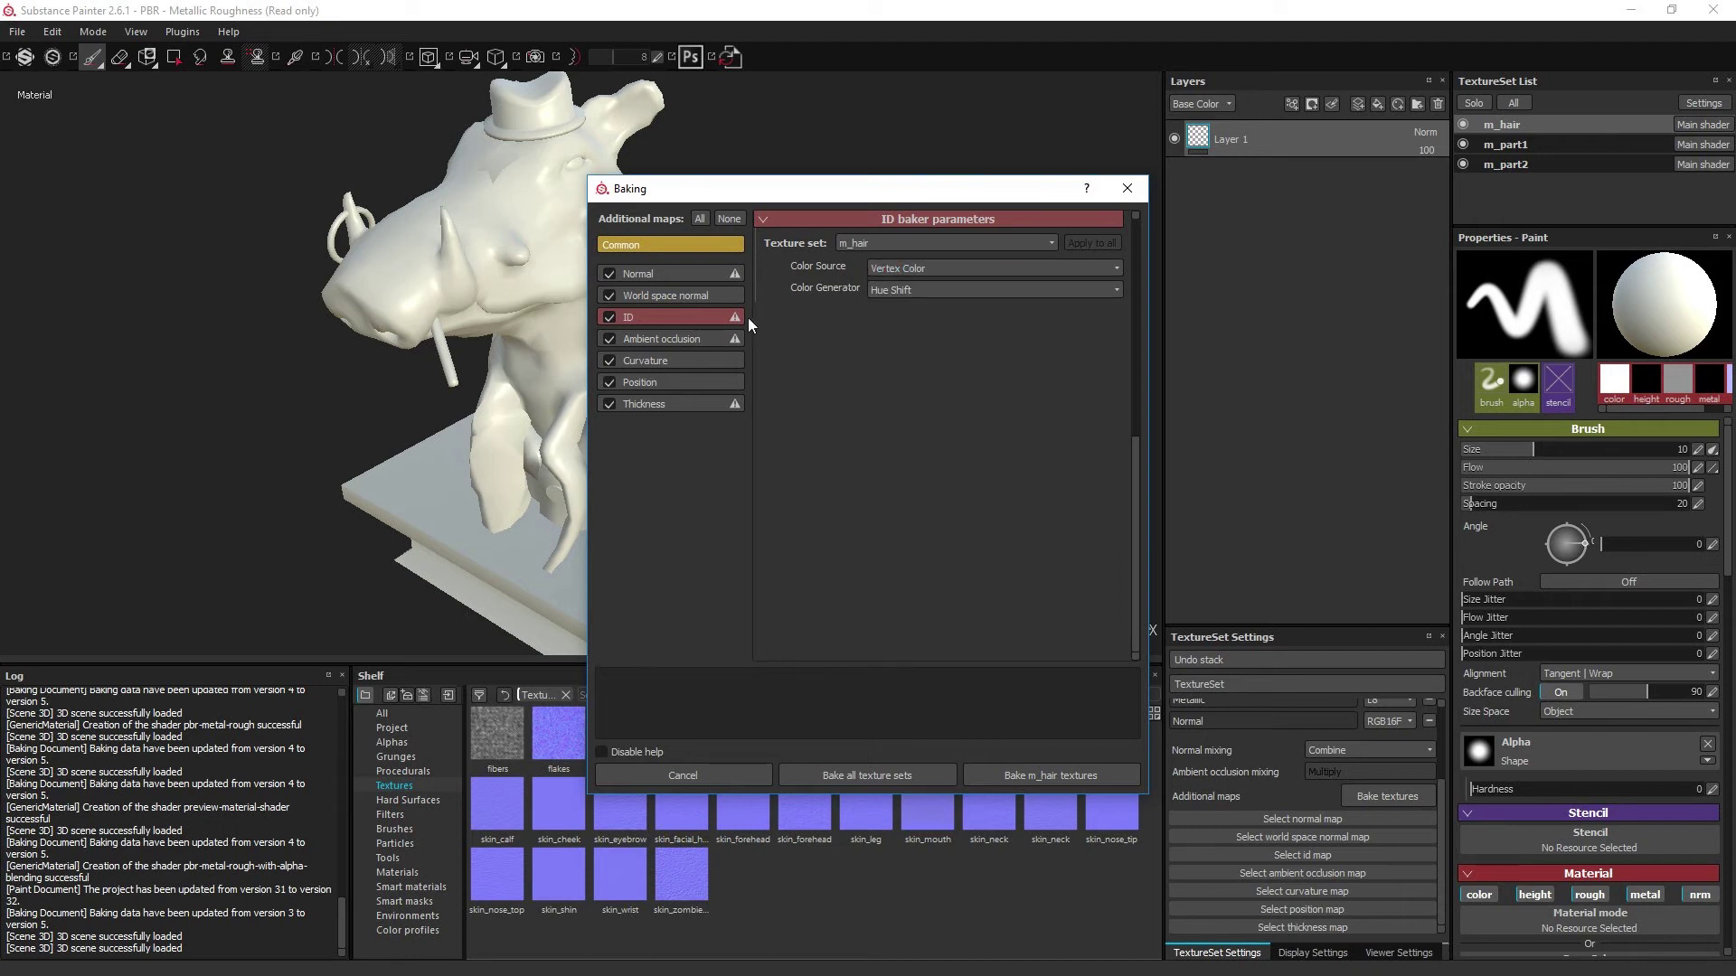
{"action": "left_click", "coordinate": [694, 340]}
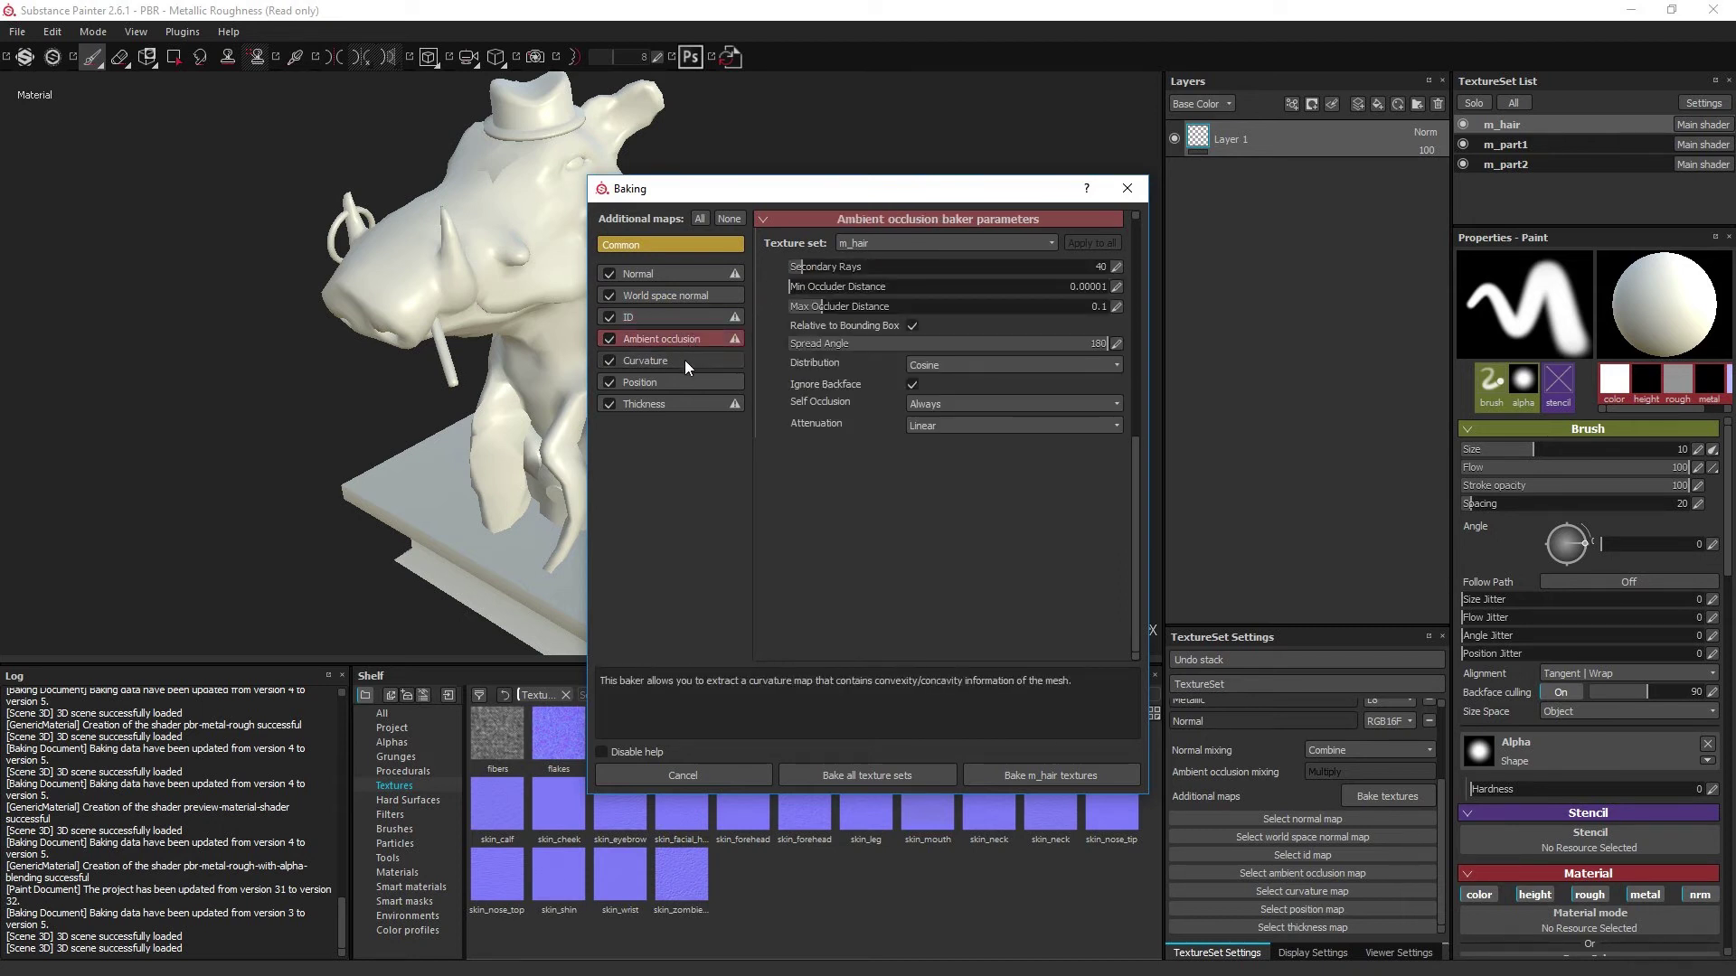
{"action": "left_click", "coordinate": [685, 360]}
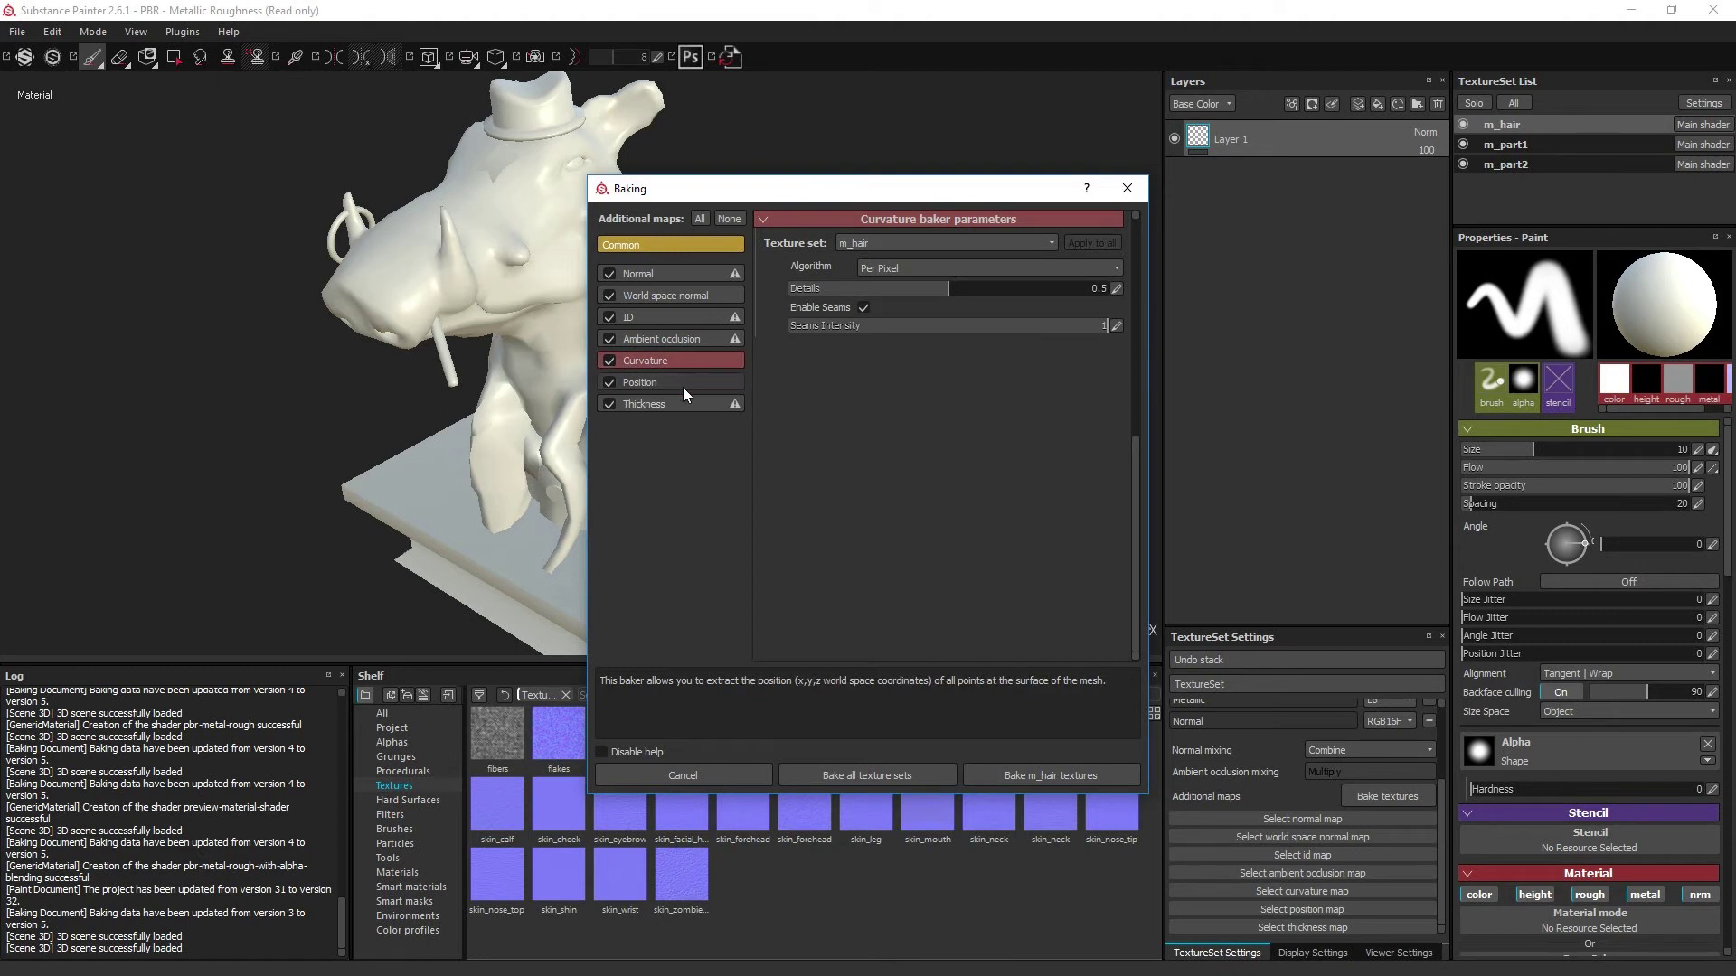
{"action": "left_click", "coordinate": [681, 387]}
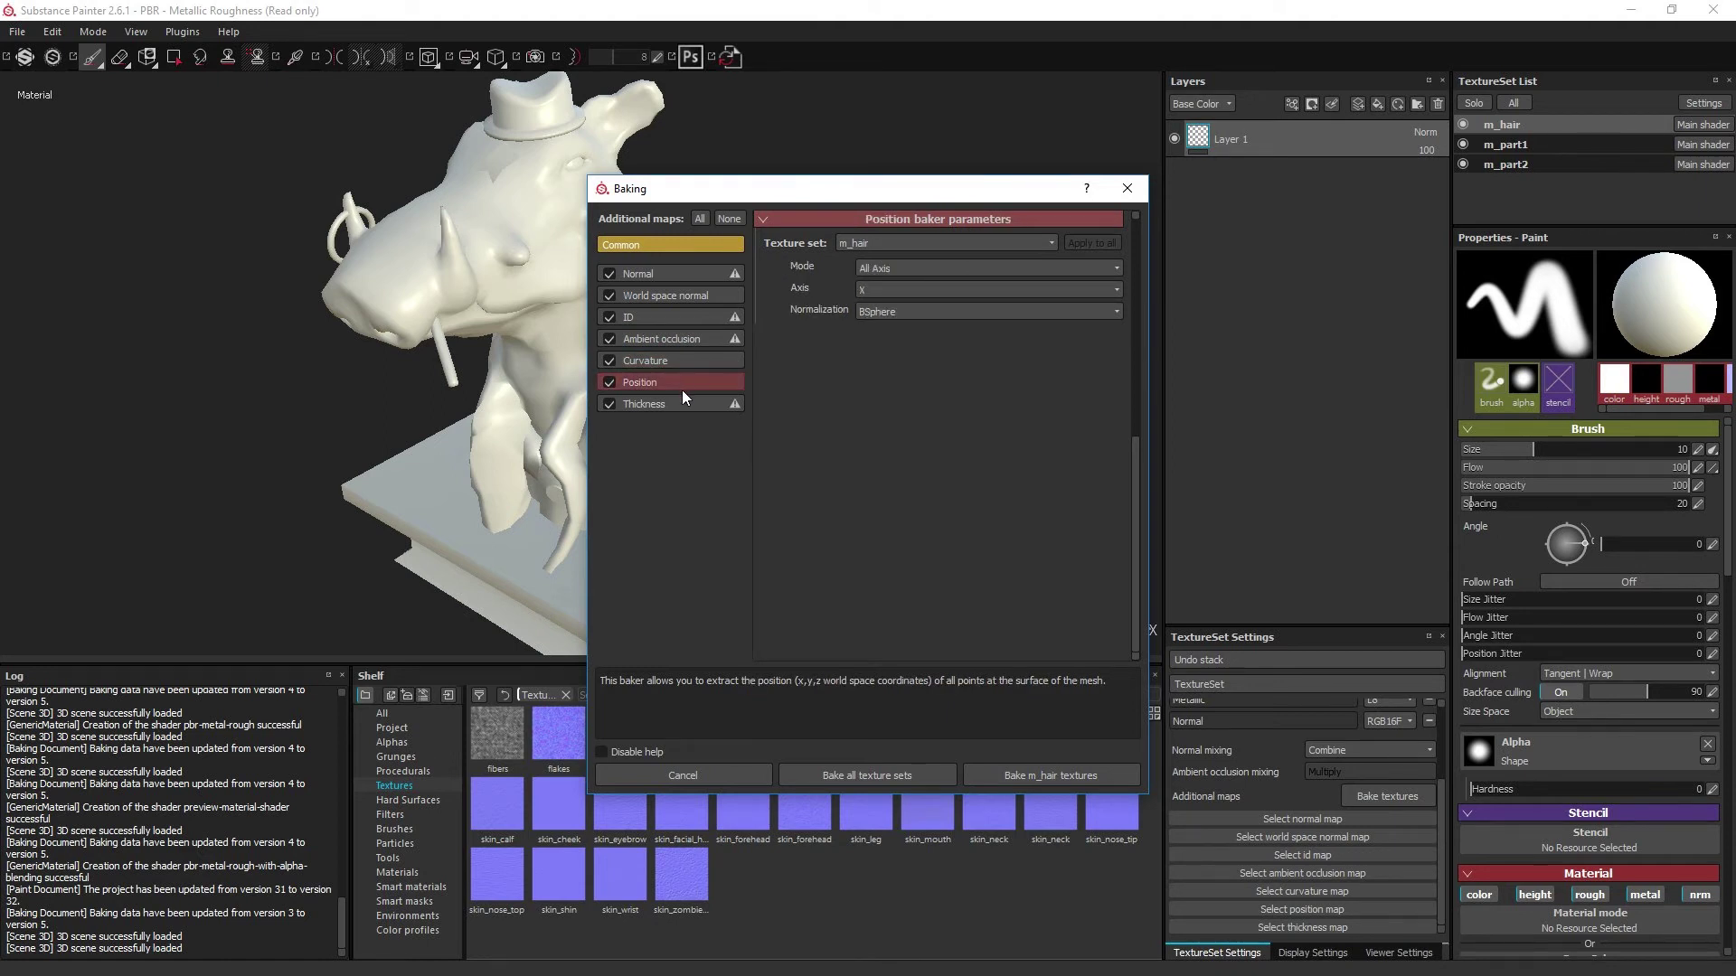
{"action": "left_click", "coordinate": [678, 403]}
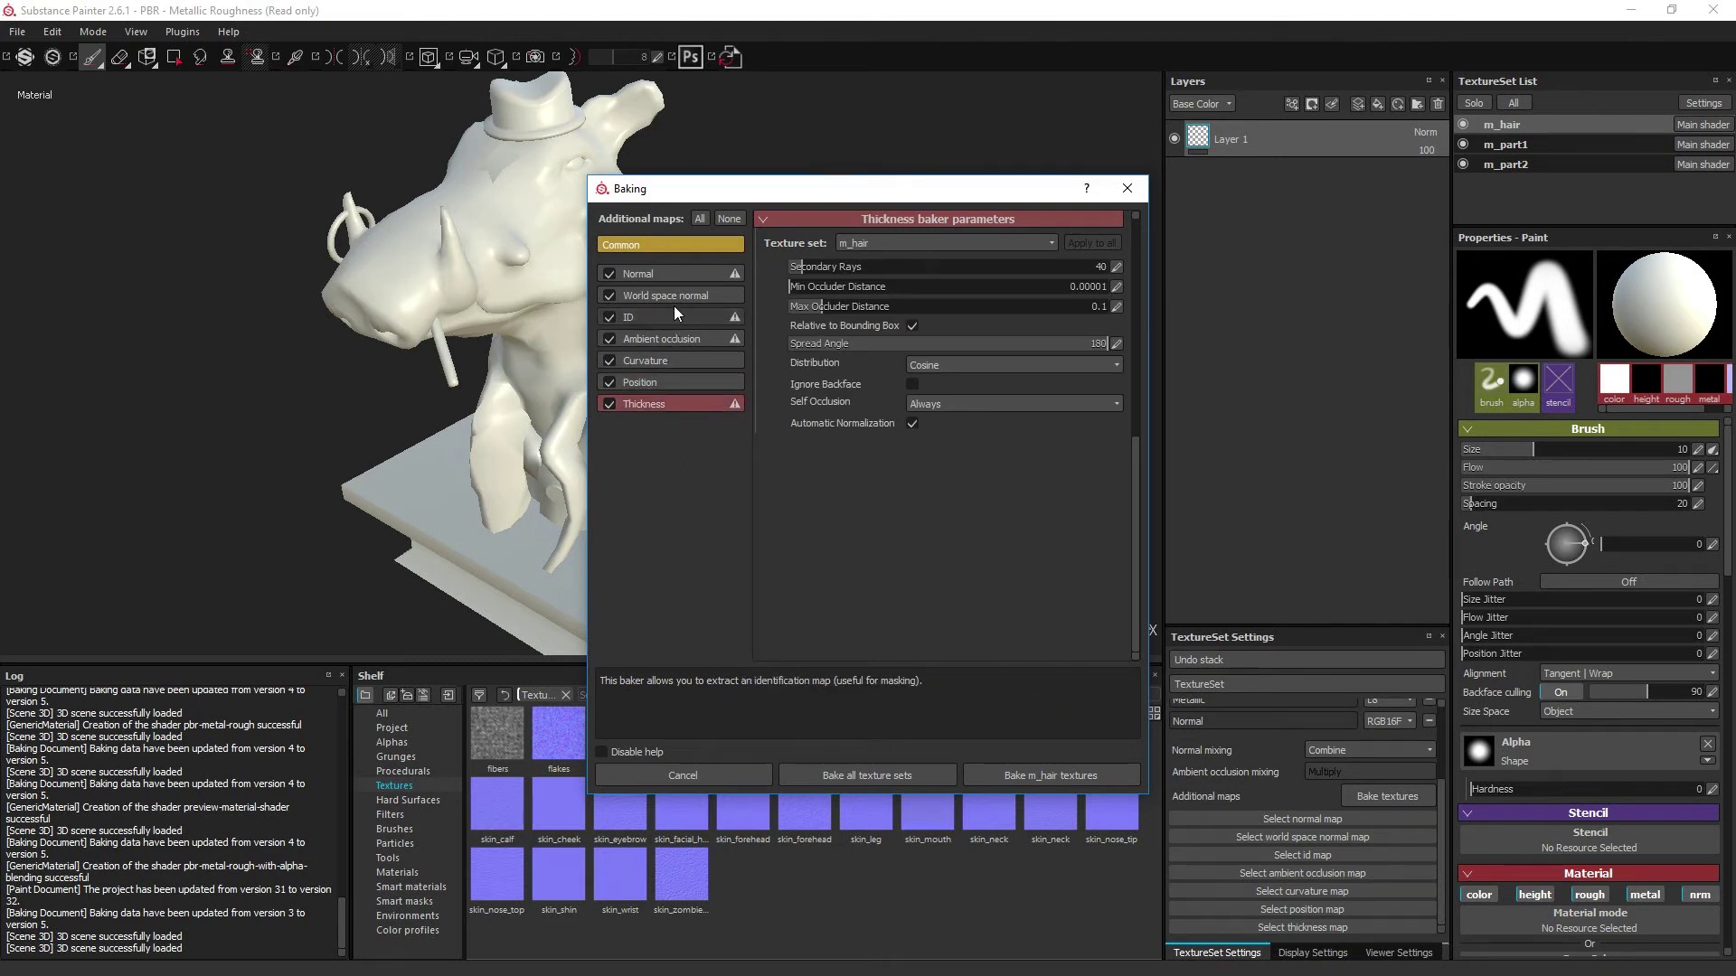
Step: In the Common baking parameters, set the output size to 2048
{"action": "left_click", "coordinate": [680, 245]}
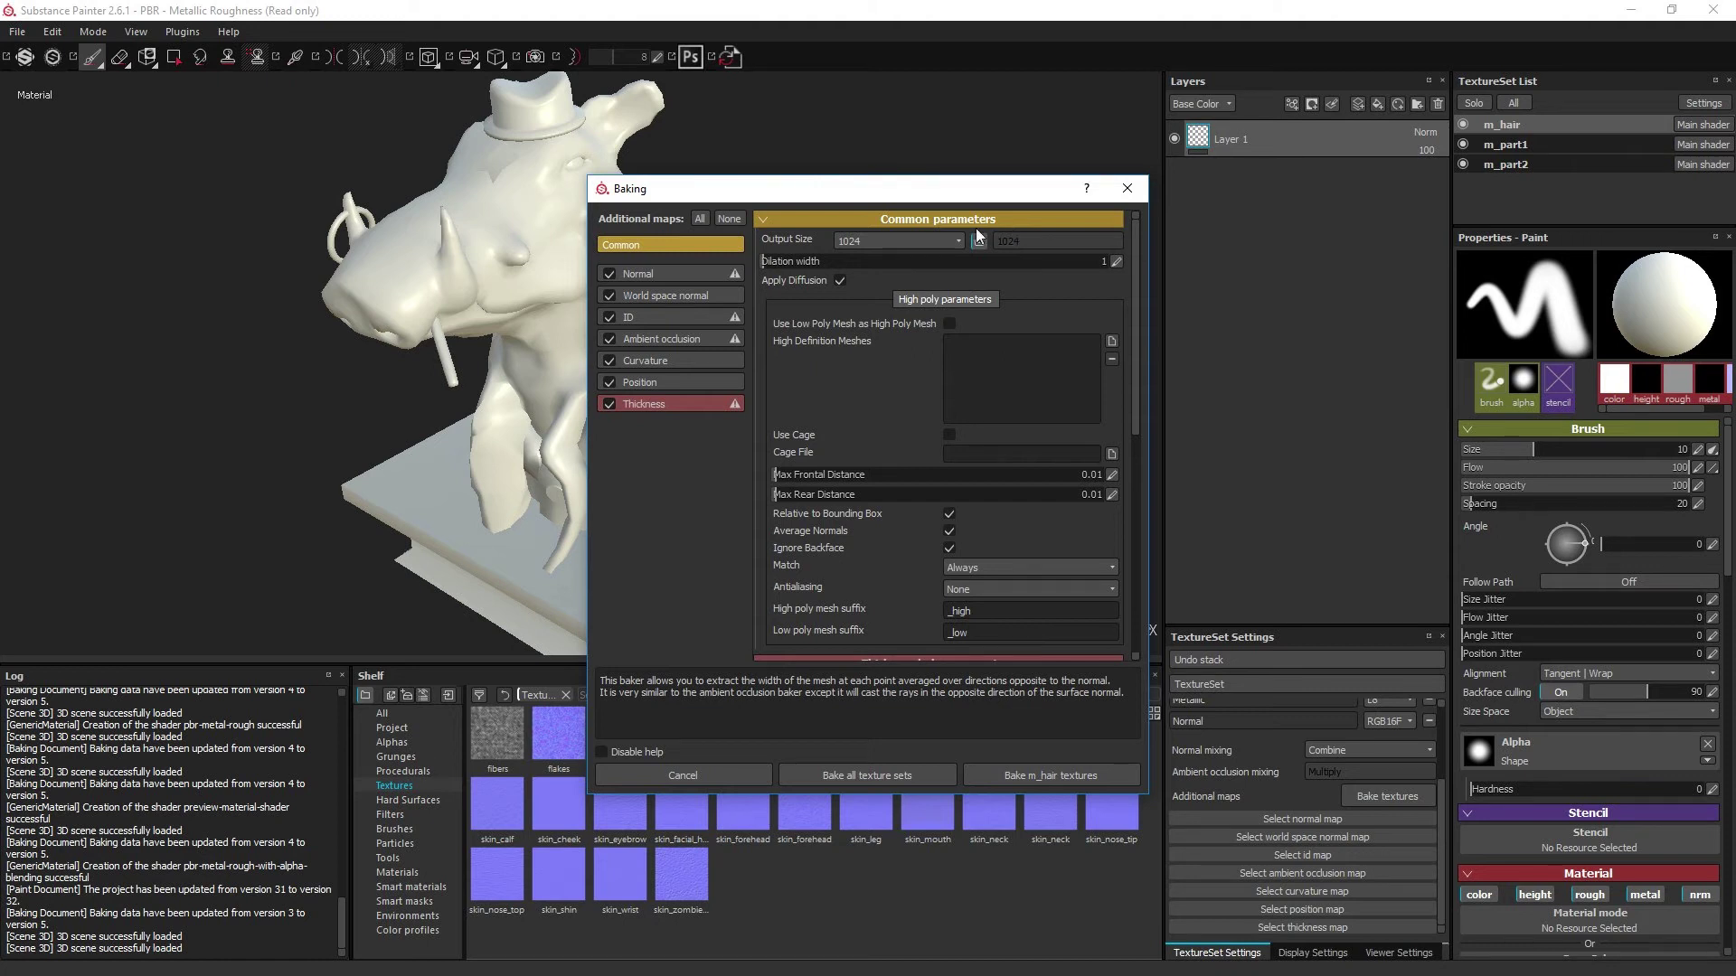
{"action": "left_click", "coordinate": [898, 240]}
{"action": "left_click", "coordinate": [896, 254]}
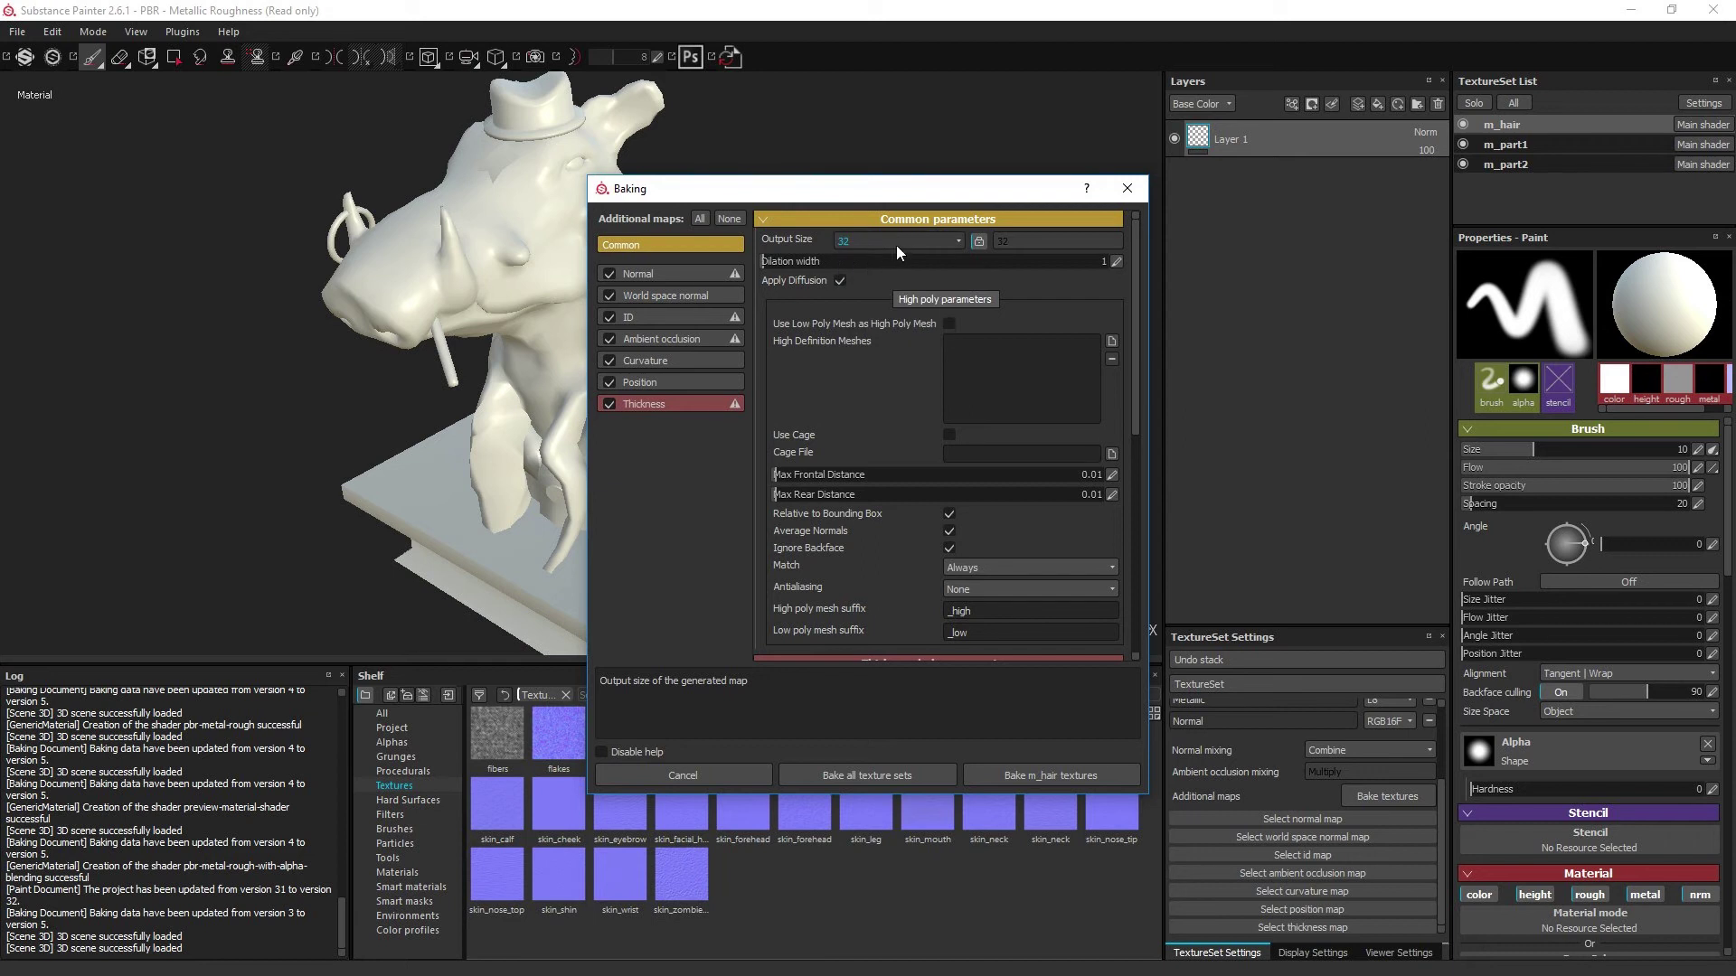
{"action": "left_click", "coordinate": [896, 242]}
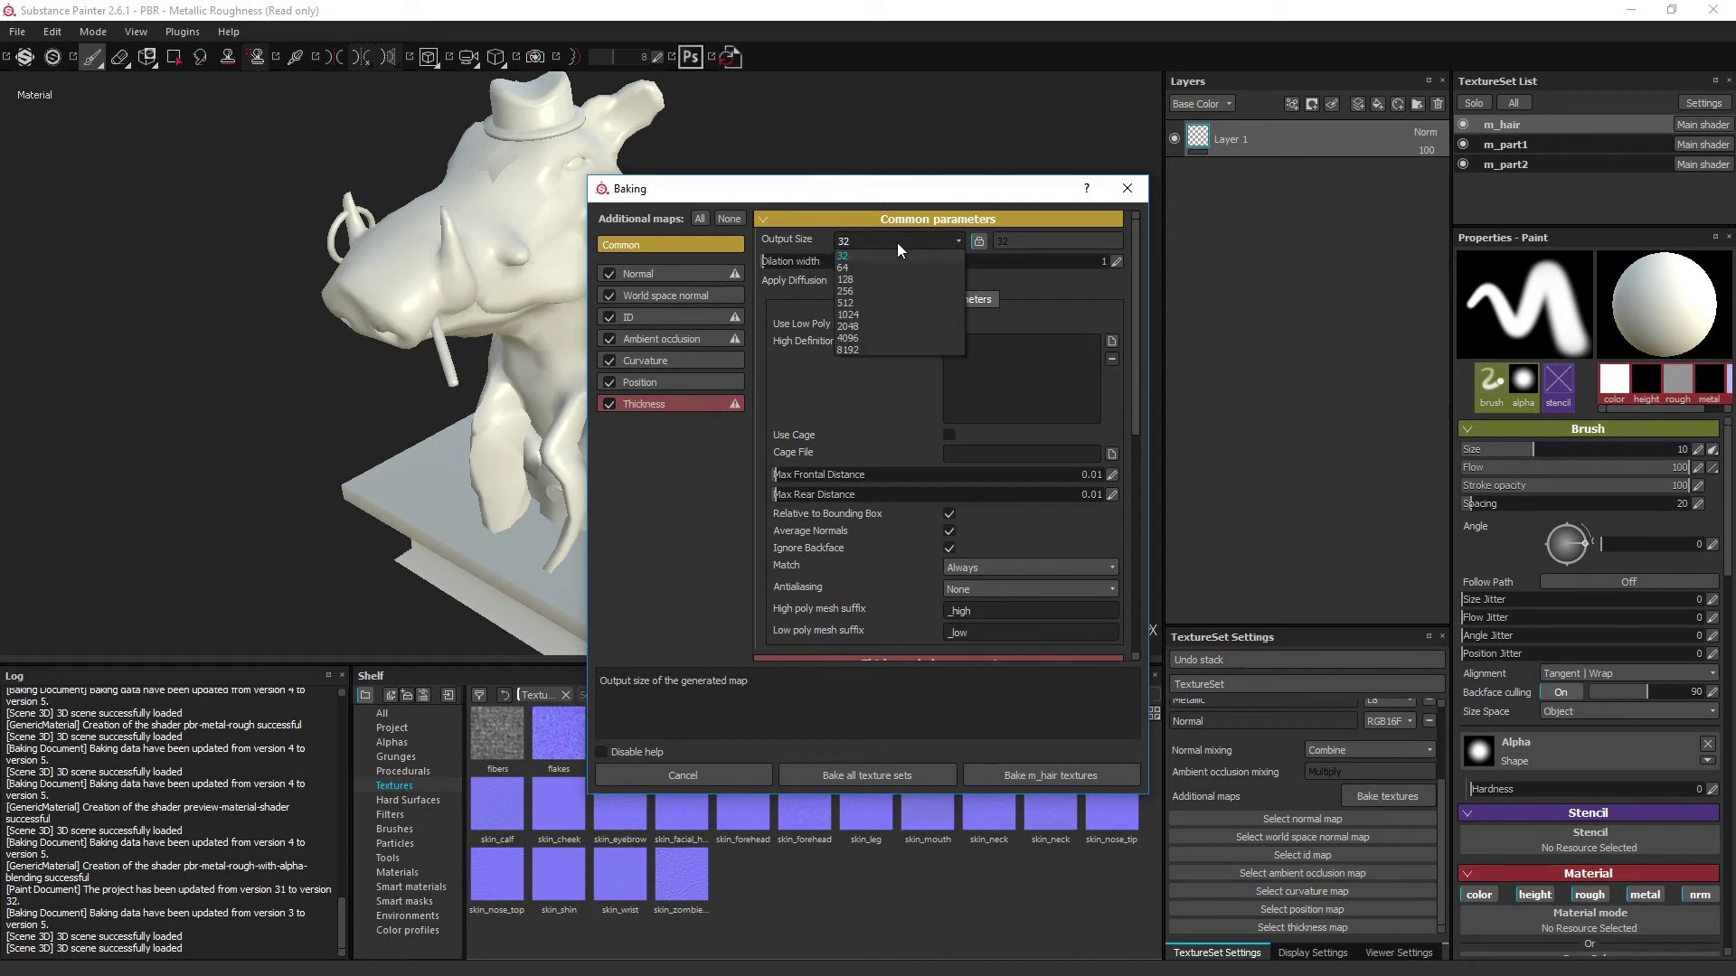
{"action": "left_click", "coordinate": [875, 322]}
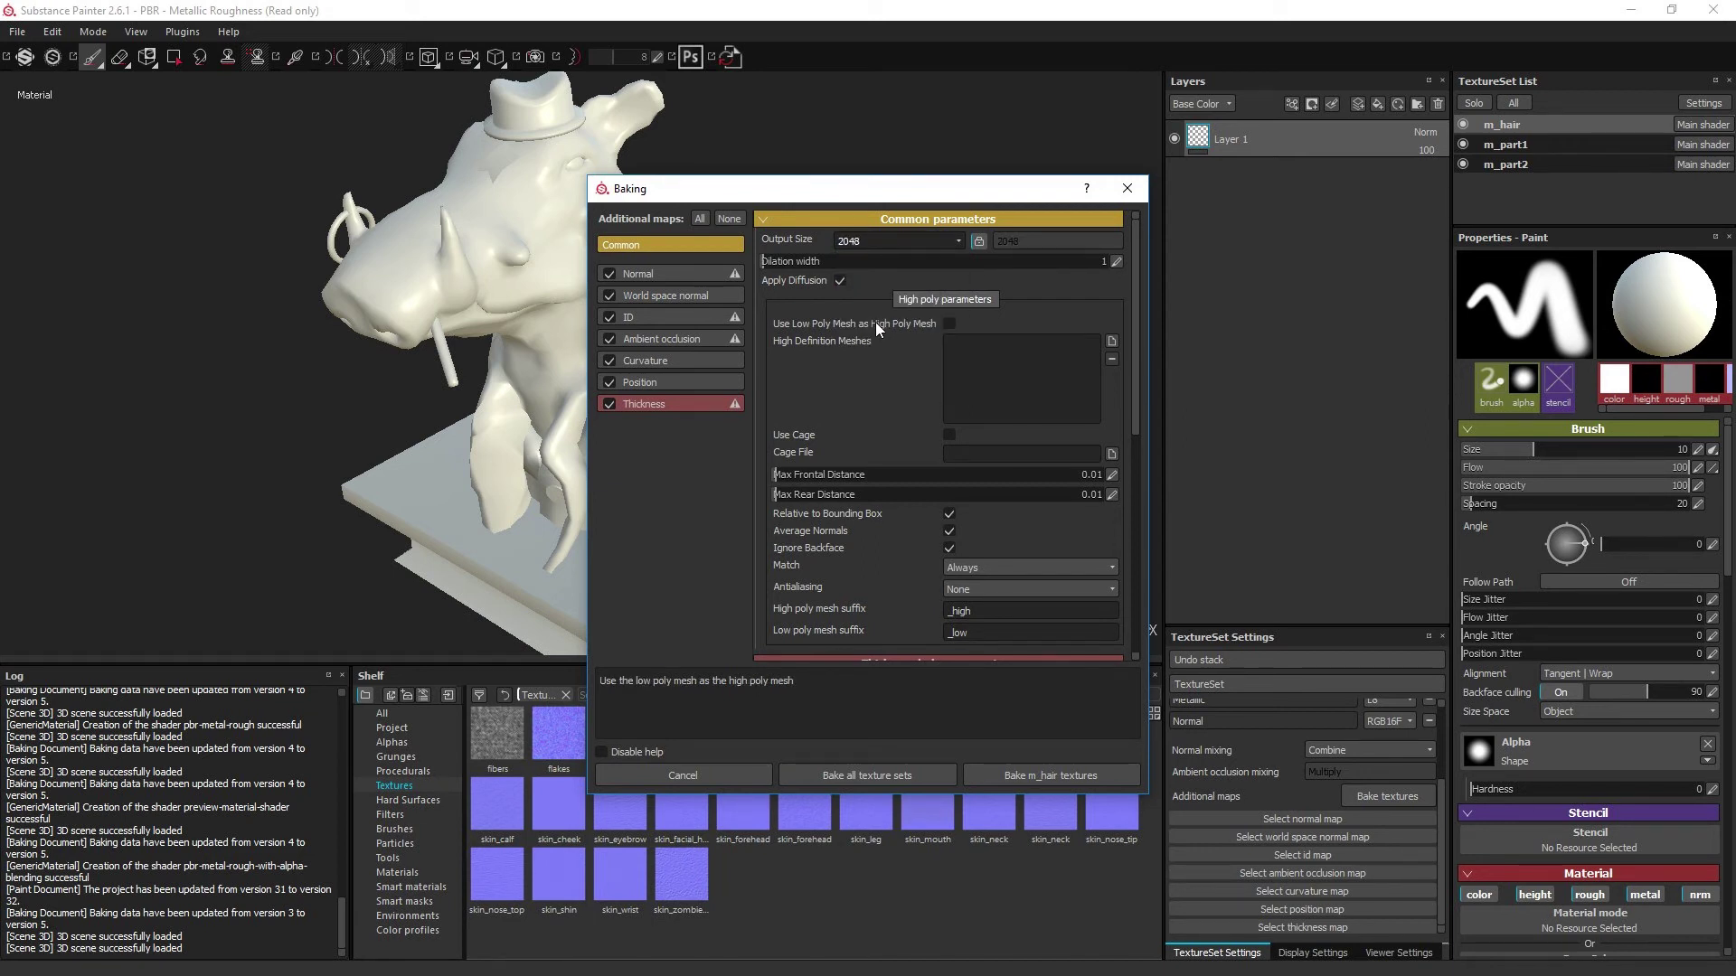
{"action": "left_click", "coordinate": [609, 381]}
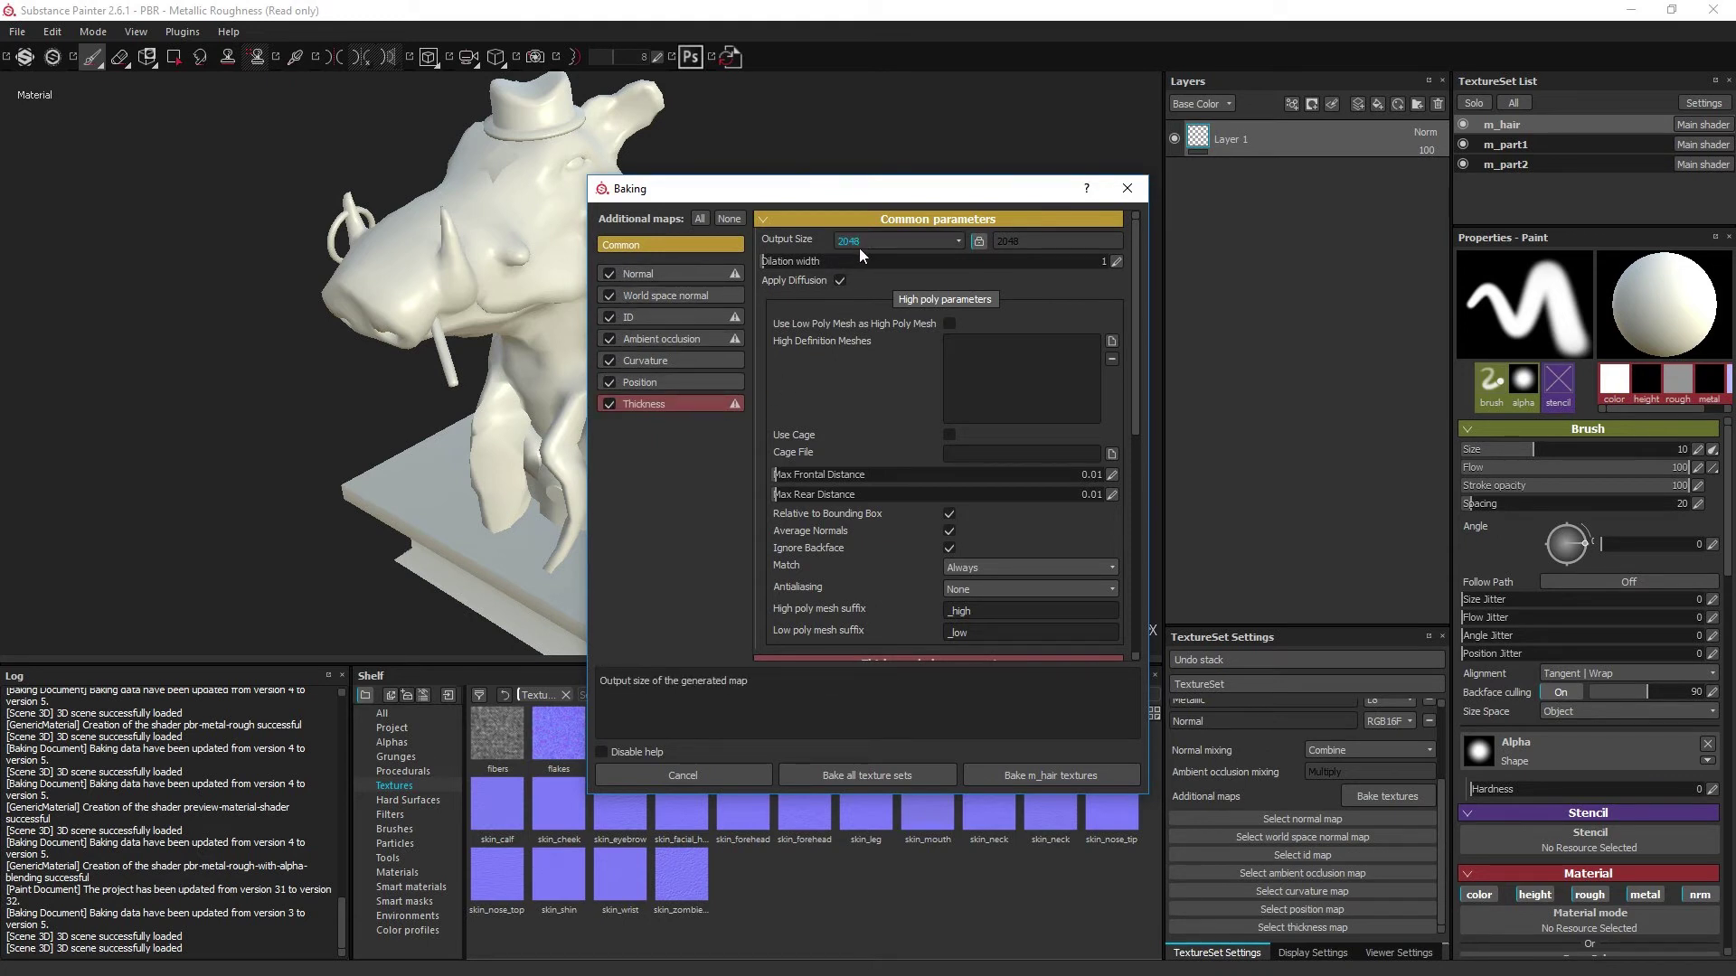
{"action": "mouse_move", "coordinate": [765, 263]}
{"action": "left_mouse_down"}
{"action": "mouse_move", "coordinate": [836, 282]}
{"action": "mouse_move", "coordinate": [762, 267]}
{"action": "left_mouse_up"}
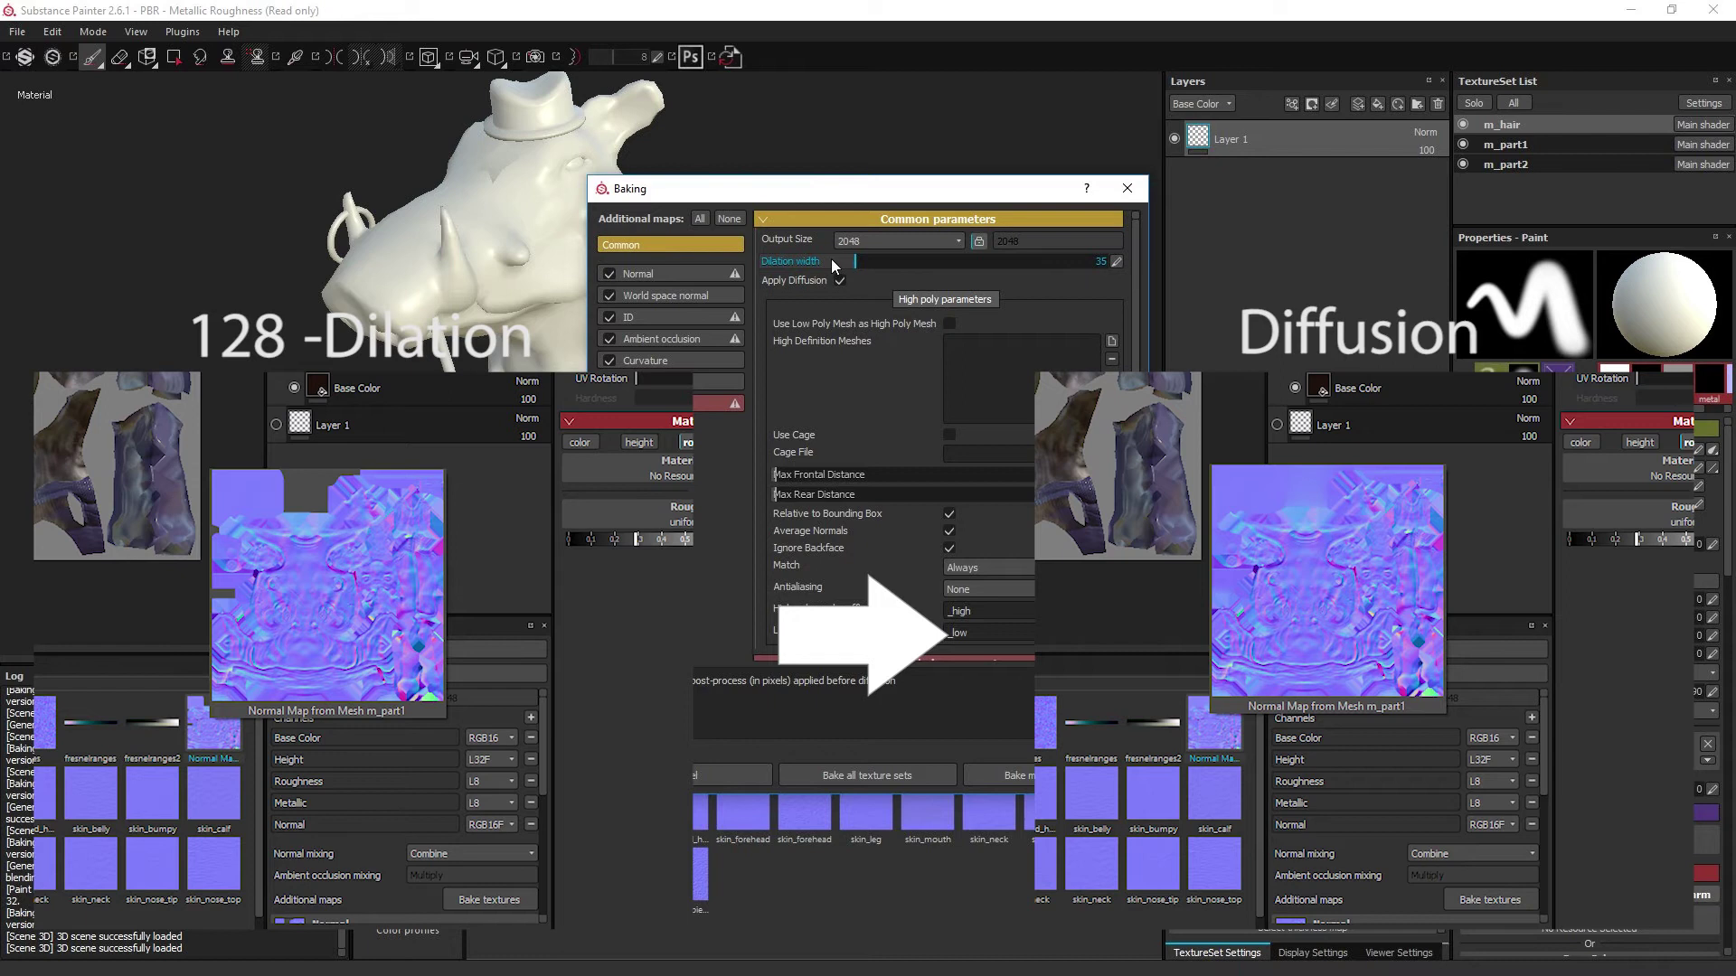
{"action": "left_click_drag", "start_coordinate": [832, 260], "coordinate": [820, 265]}
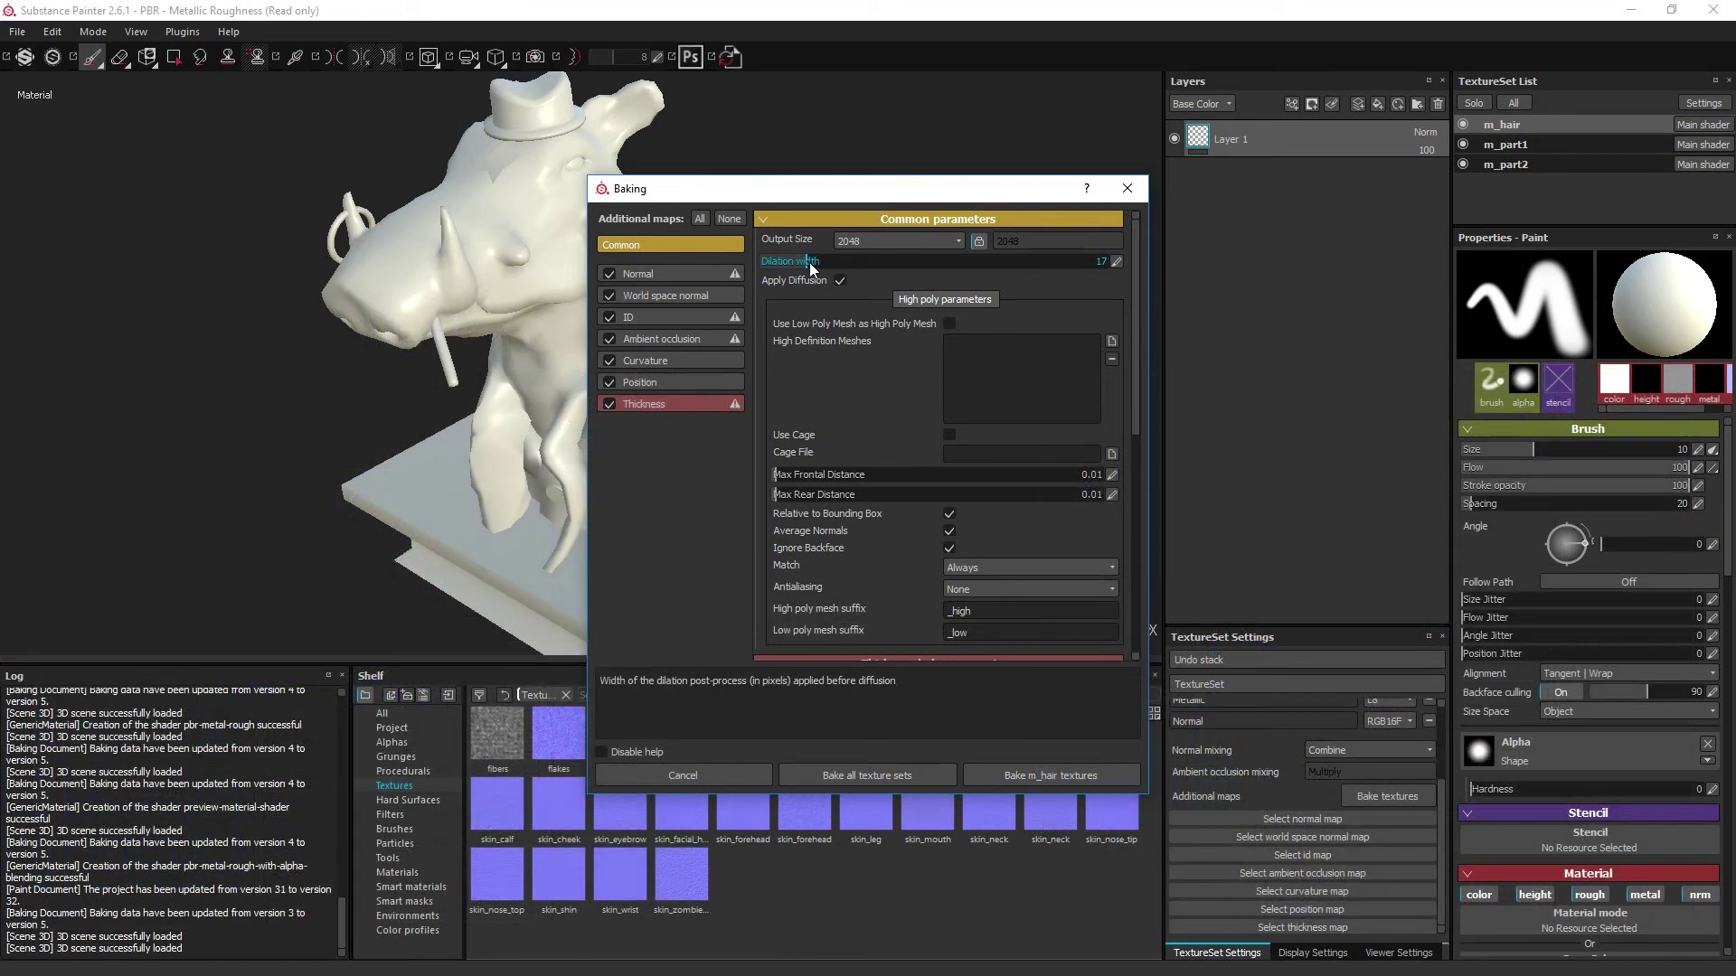
{"action": "left_click_drag", "start_coordinate": [774, 258], "coordinate": [764, 268]}
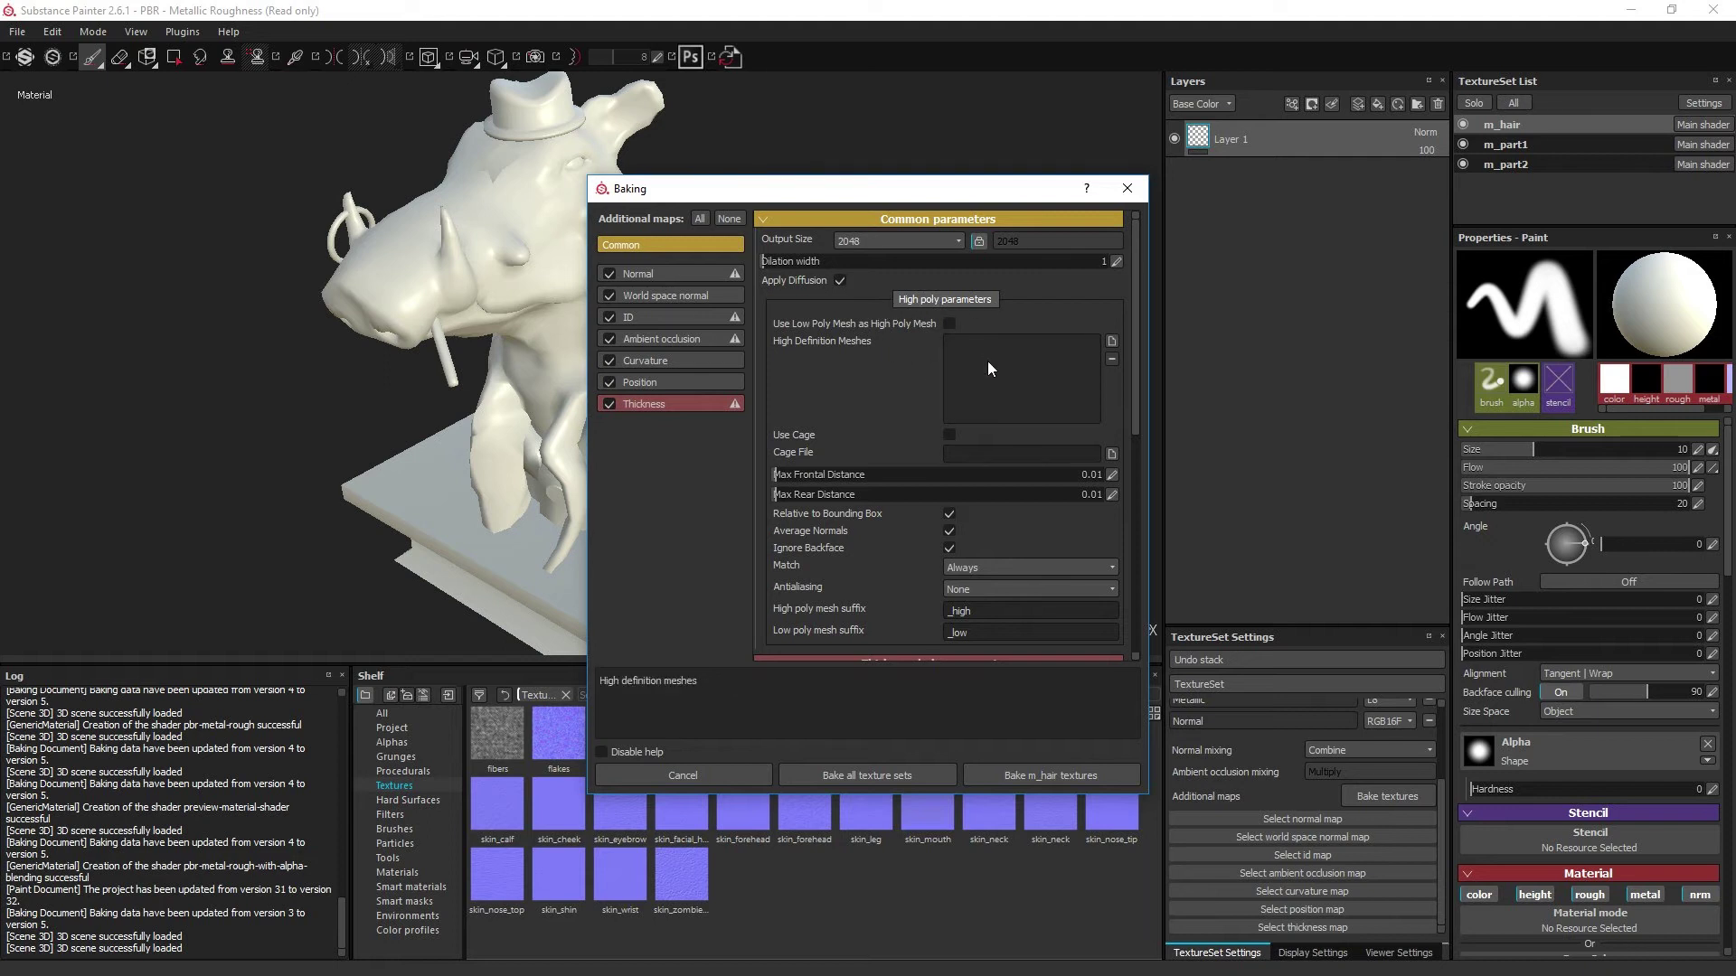
Step: Load warthogman_high.fbx as the high definition mesh, then browse for a cage file
{"action": "left_click", "coordinate": [1111, 343]}
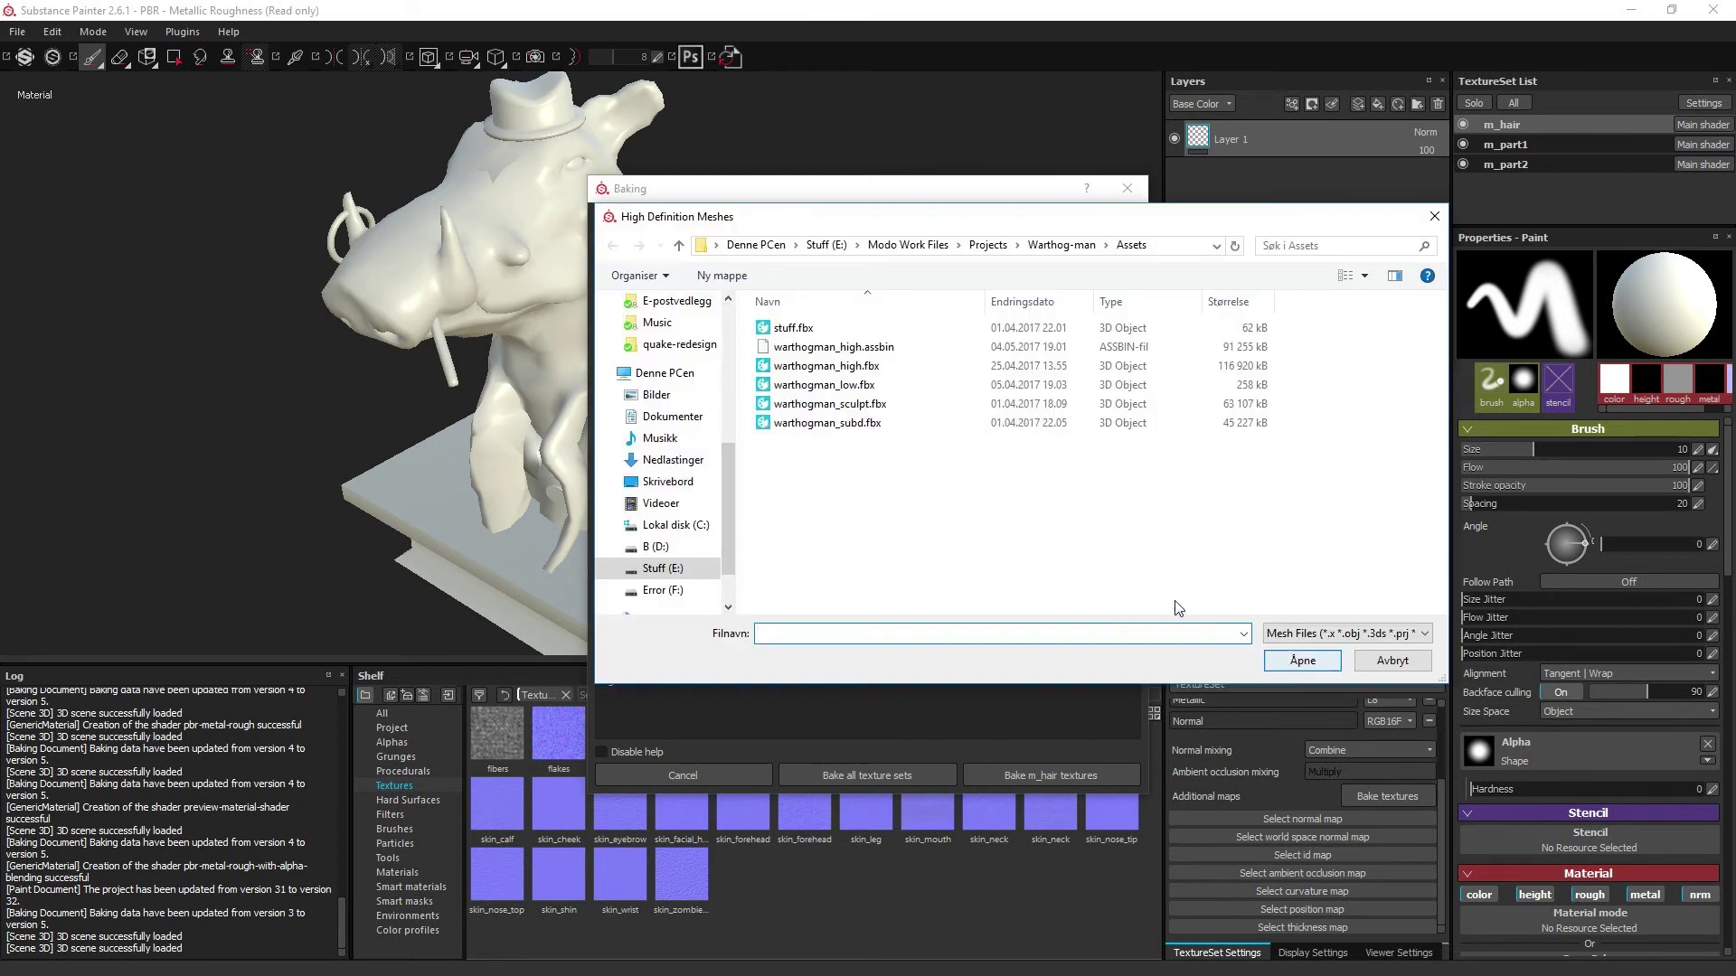
{"action": "left_click", "coordinate": [886, 366]}
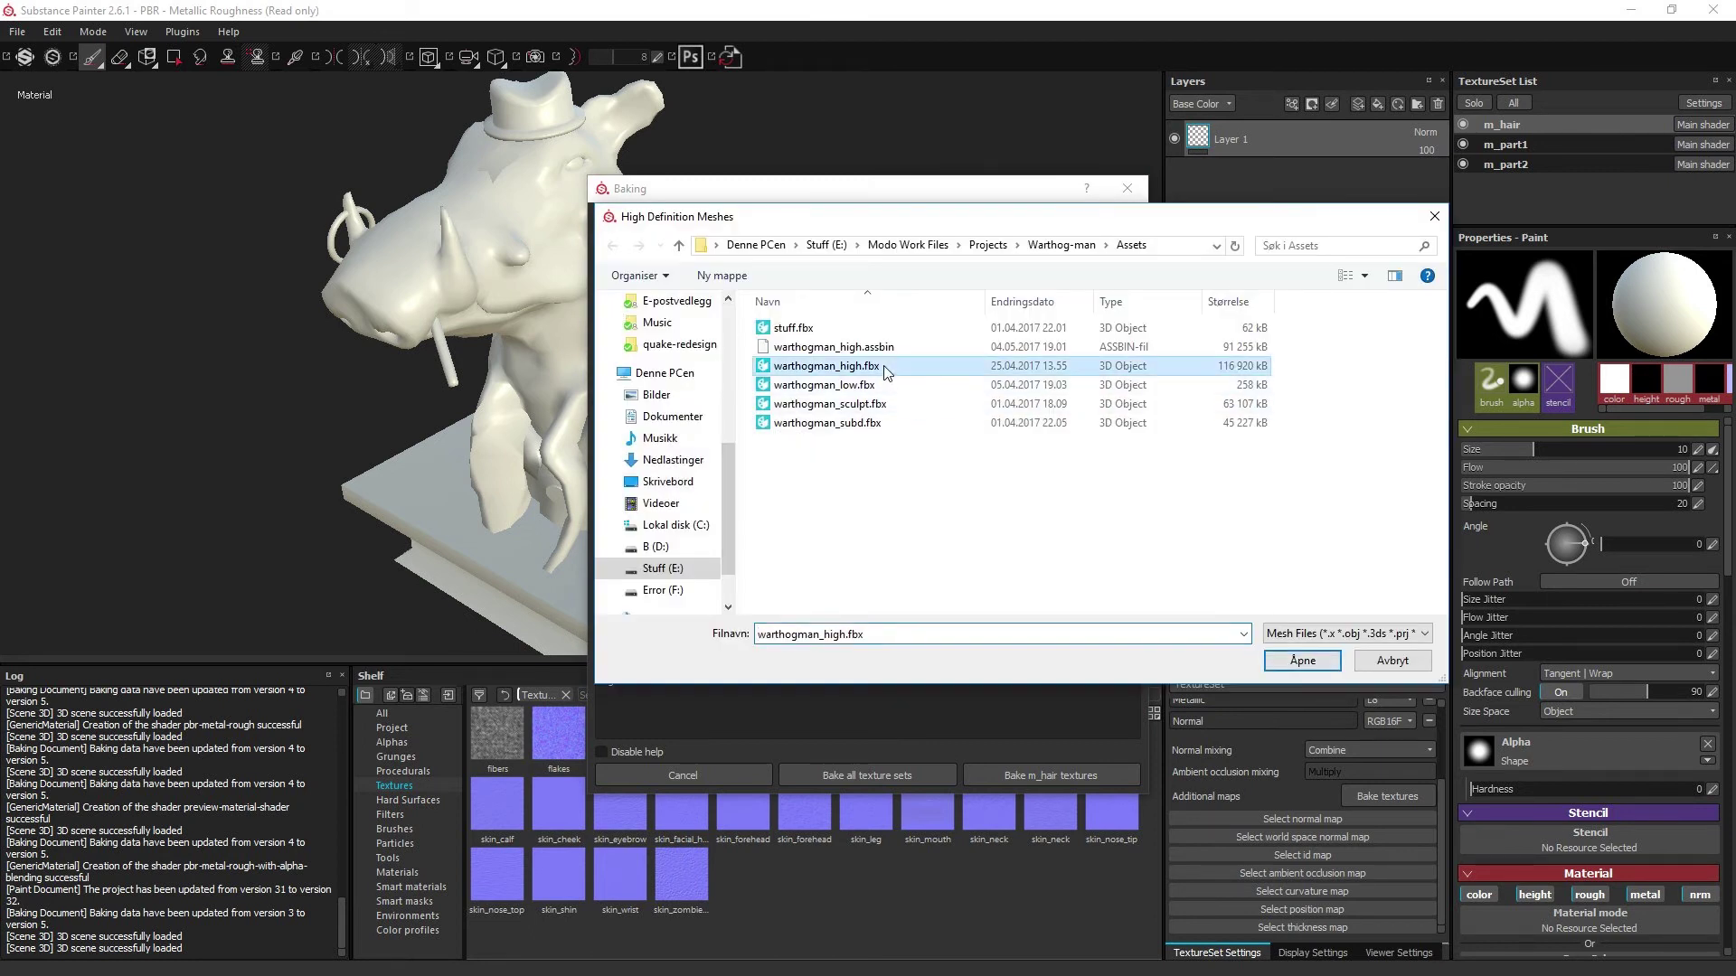
{"action": "left_click", "coordinate": [1277, 661]}
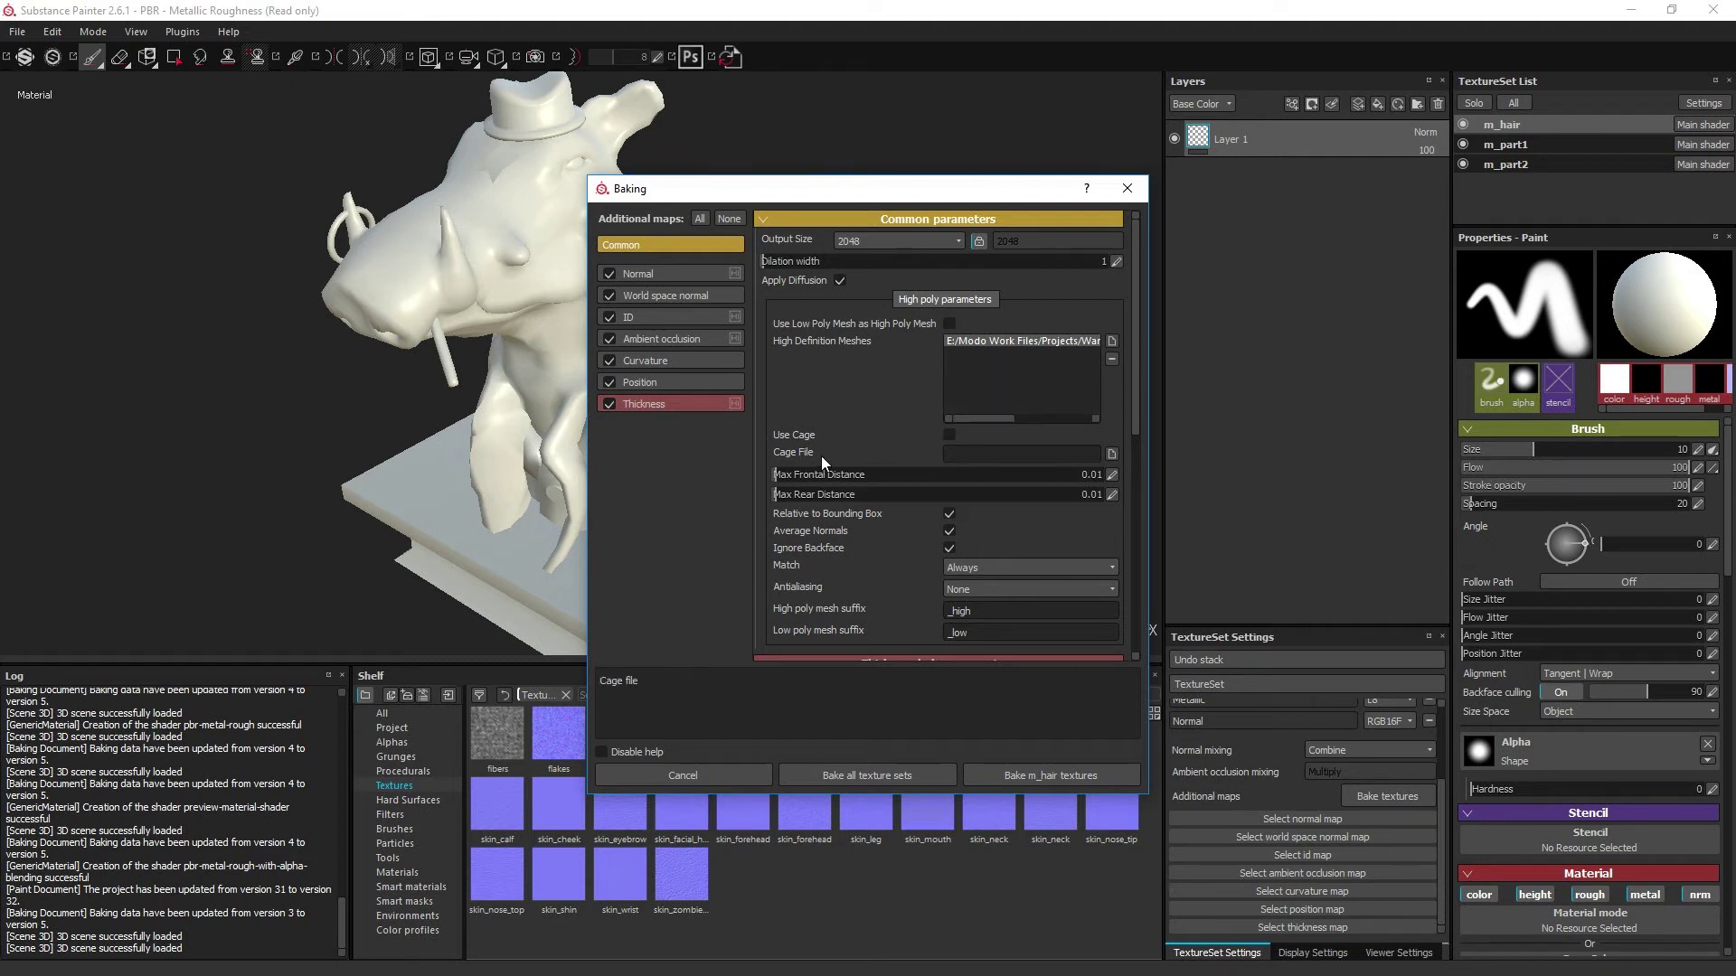
{"action": "left_click", "coordinate": [1111, 452]}
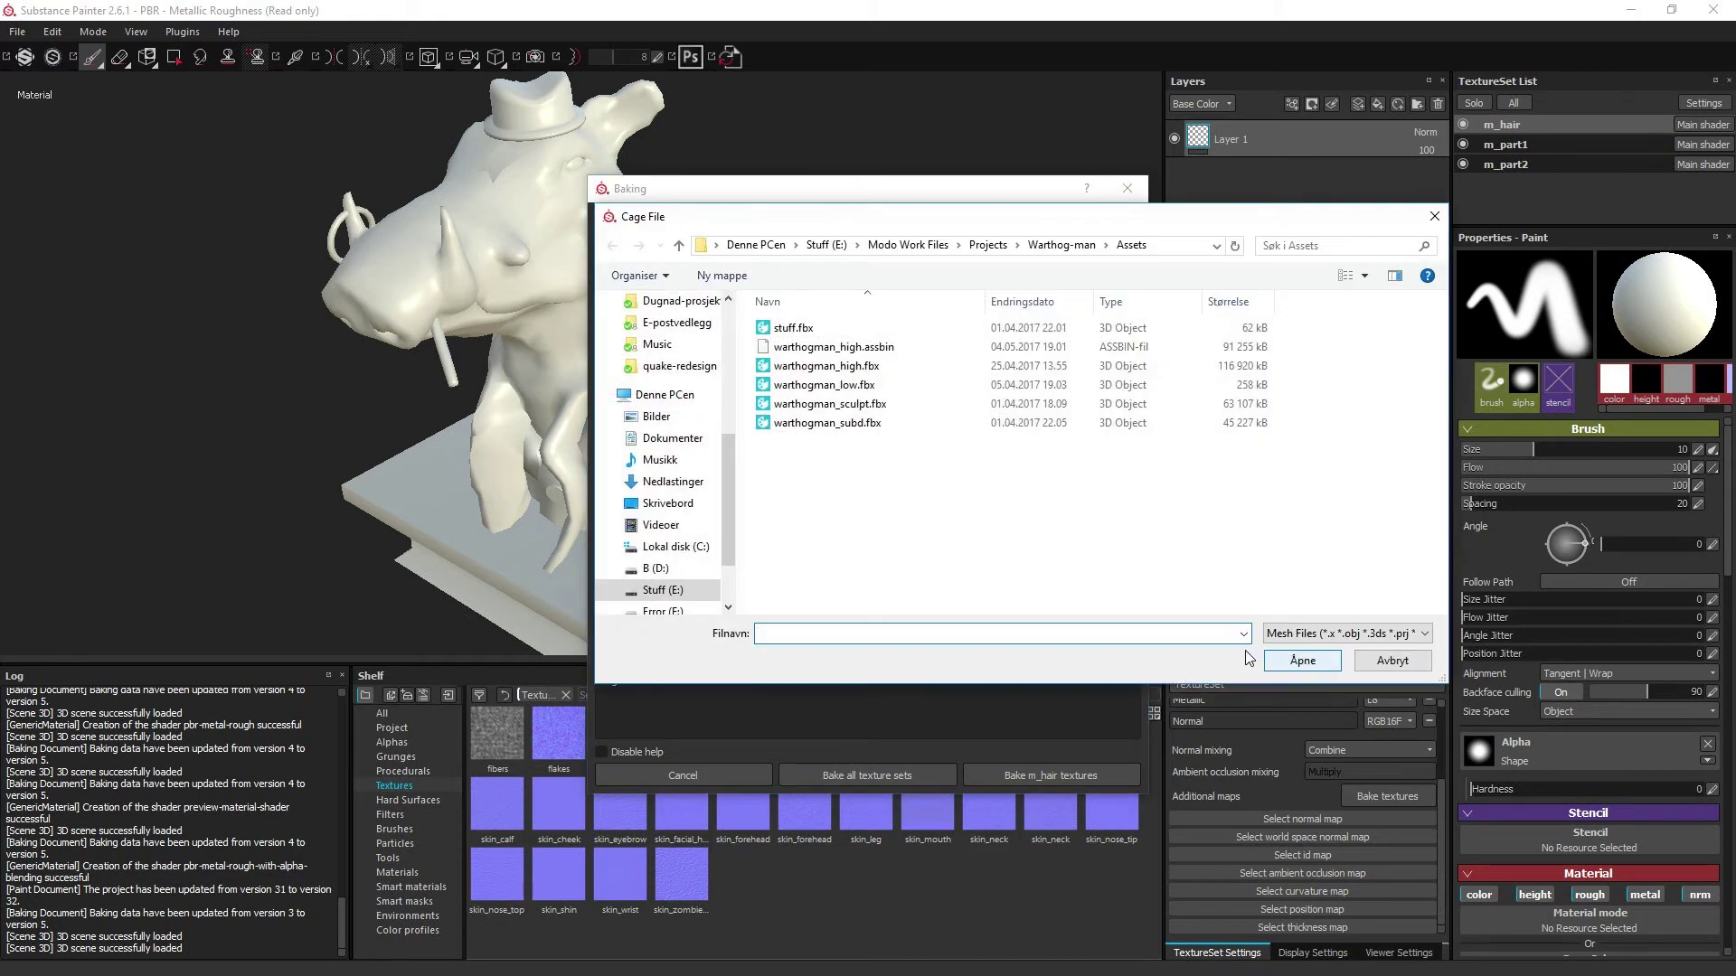
Step: Cancel the Cage File browser without loading a cage mesh
{"action": "left_click", "coordinate": [1371, 672]}
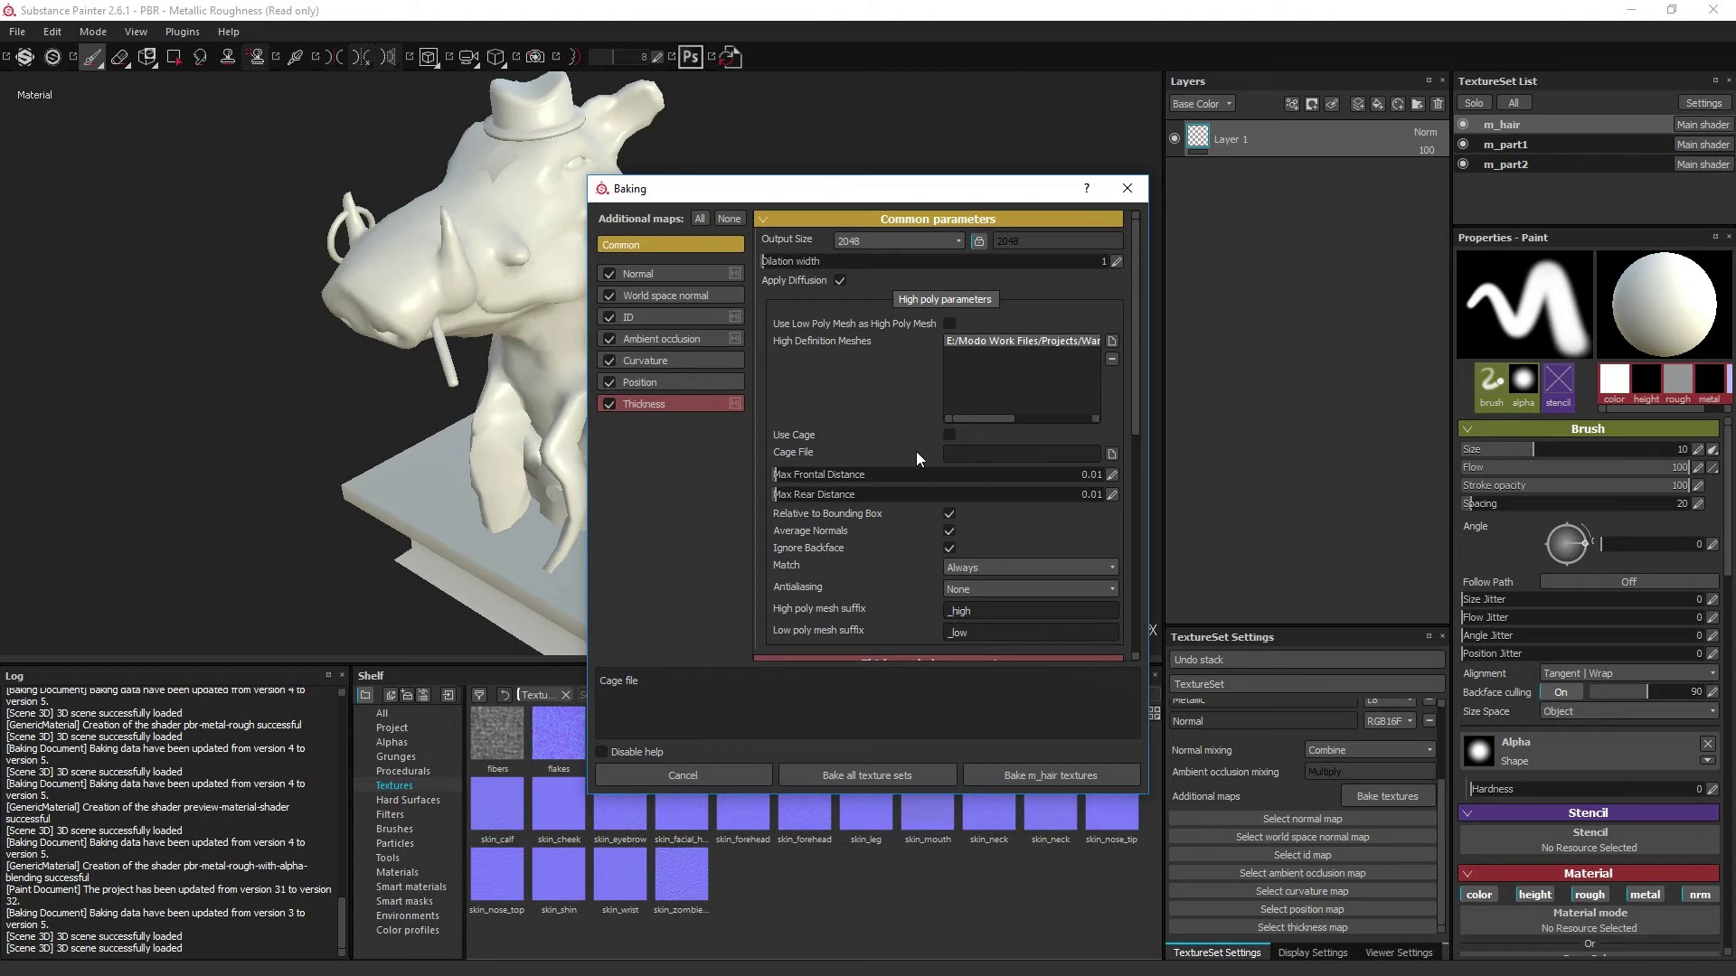
Step: Raise the max frontal and rear distances from 0.01 to 0.02
{"action": "left_click", "coordinate": [782, 479]}
{"action": "mouse_move", "coordinate": [781, 479]}
{"action": "left_mouse_down"}
{"action": "mouse_move", "coordinate": [881, 477]}
{"action": "mouse_move", "coordinate": [784, 479]}
{"action": "mouse_move", "coordinate": [787, 495]}
{"action": "mouse_move", "coordinate": [839, 498]}
{"action": "mouse_move", "coordinate": [783, 502]}
{"action": "left_mouse_up"}
{"action": "left_click", "coordinate": [781, 476]}
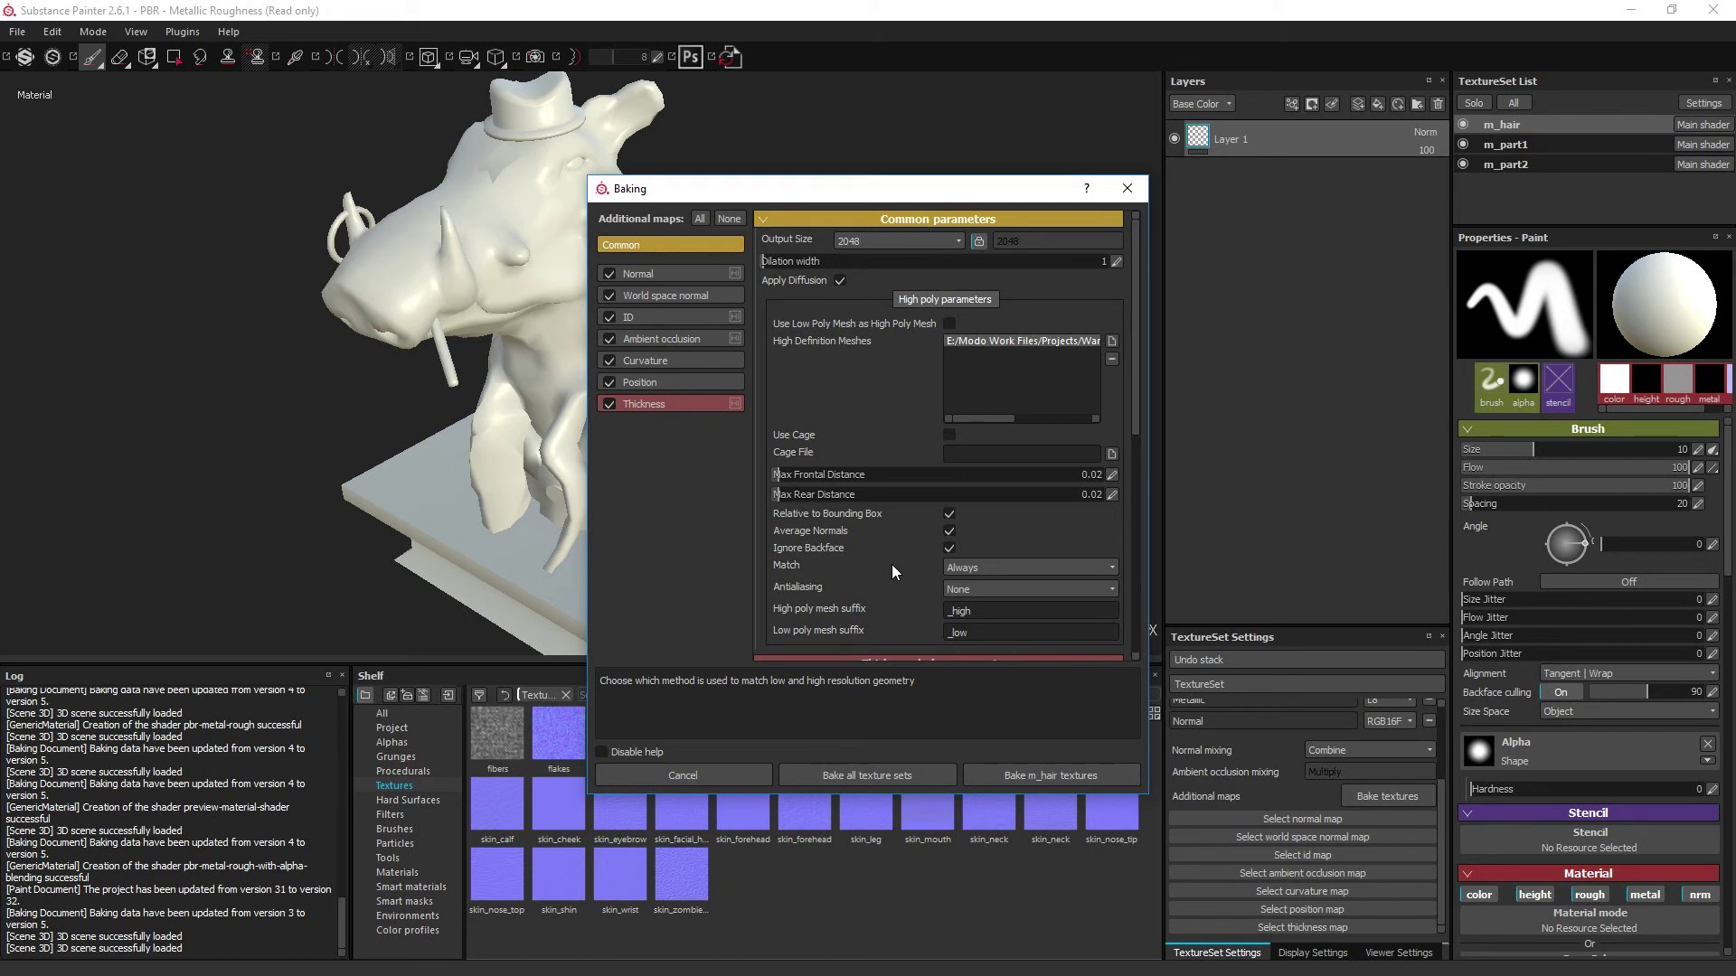
Step: Set Match to By Mesh Name, leaving Use Cage off
{"action": "left_click", "coordinate": [998, 567]}
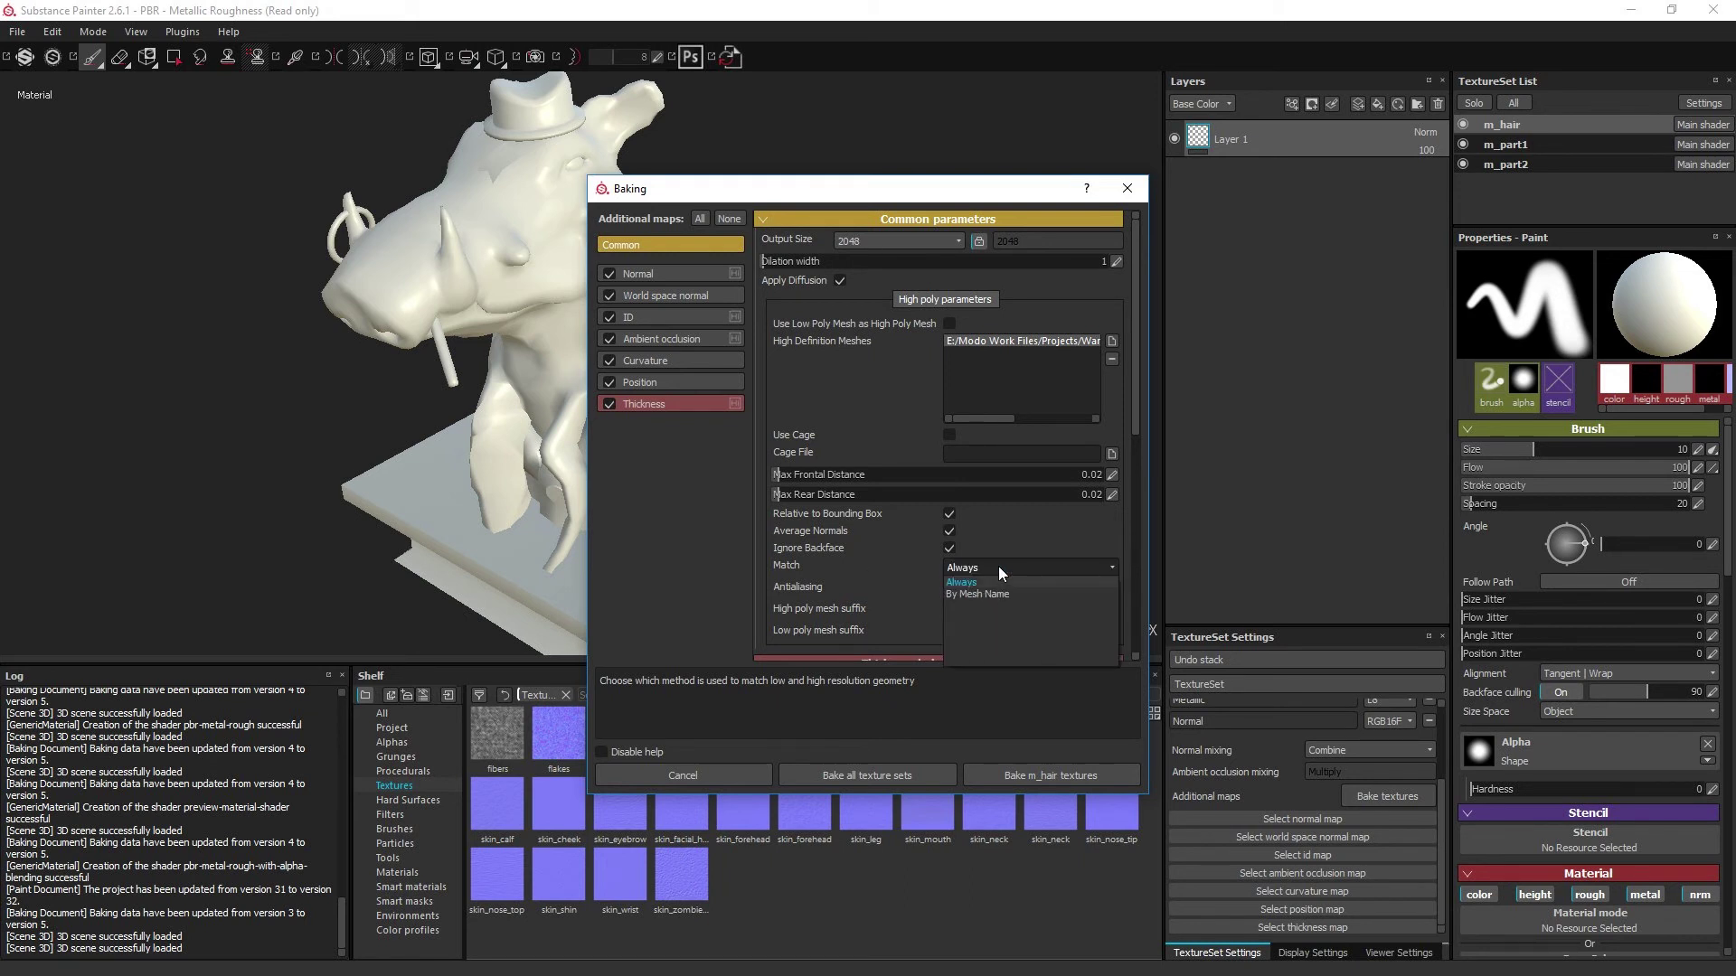
{"action": "left_click", "coordinate": [998, 594]}
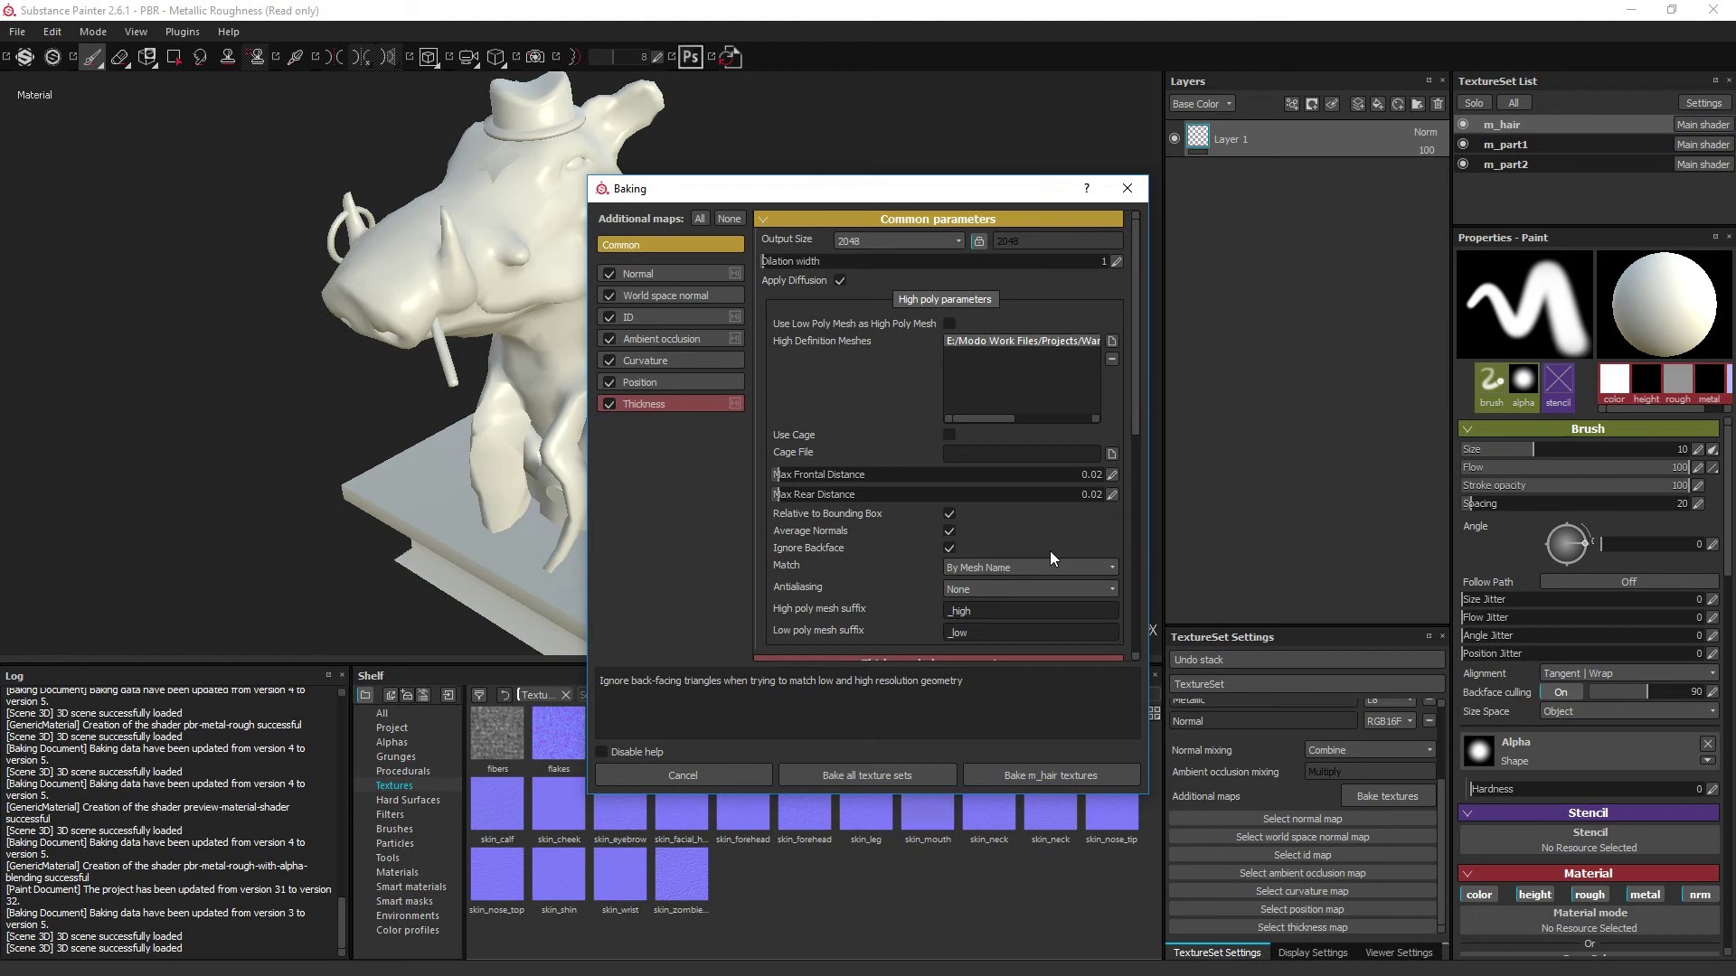
{"action": "left_click", "coordinate": [949, 436]}
{"action": "left_click", "coordinate": [949, 437]}
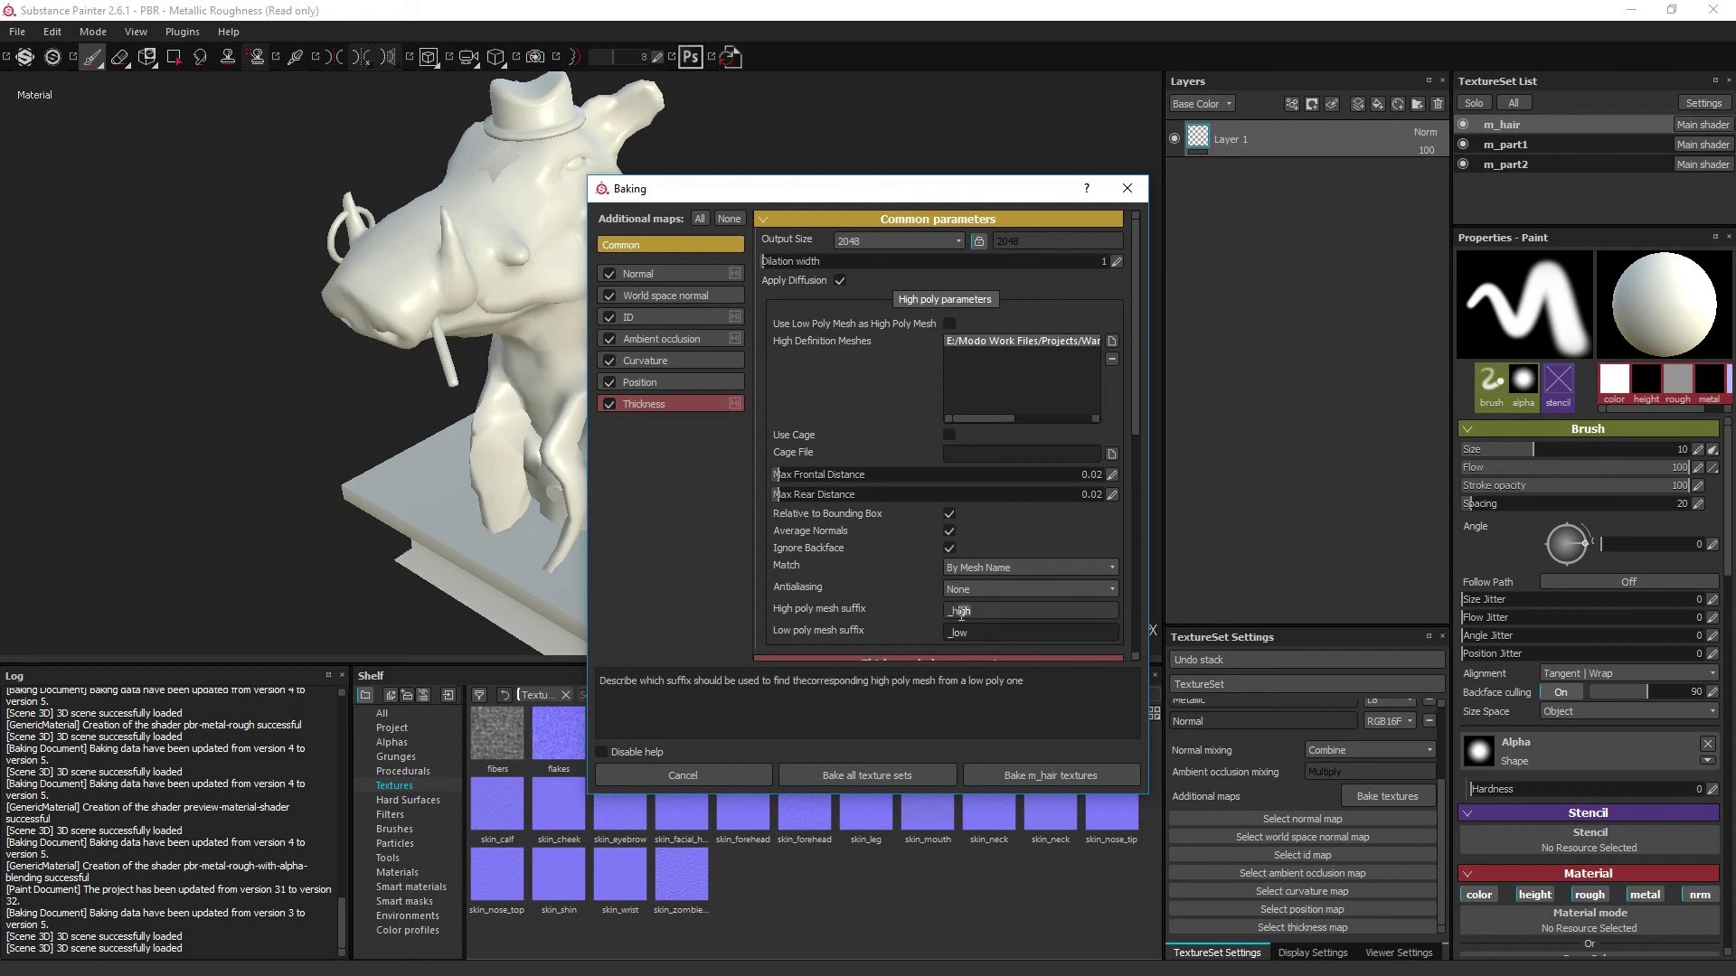
Step: Set the high poly mesh suffix to _high and the low poly mesh suffix to _low
{"action": "left_click", "coordinate": [960, 613]}
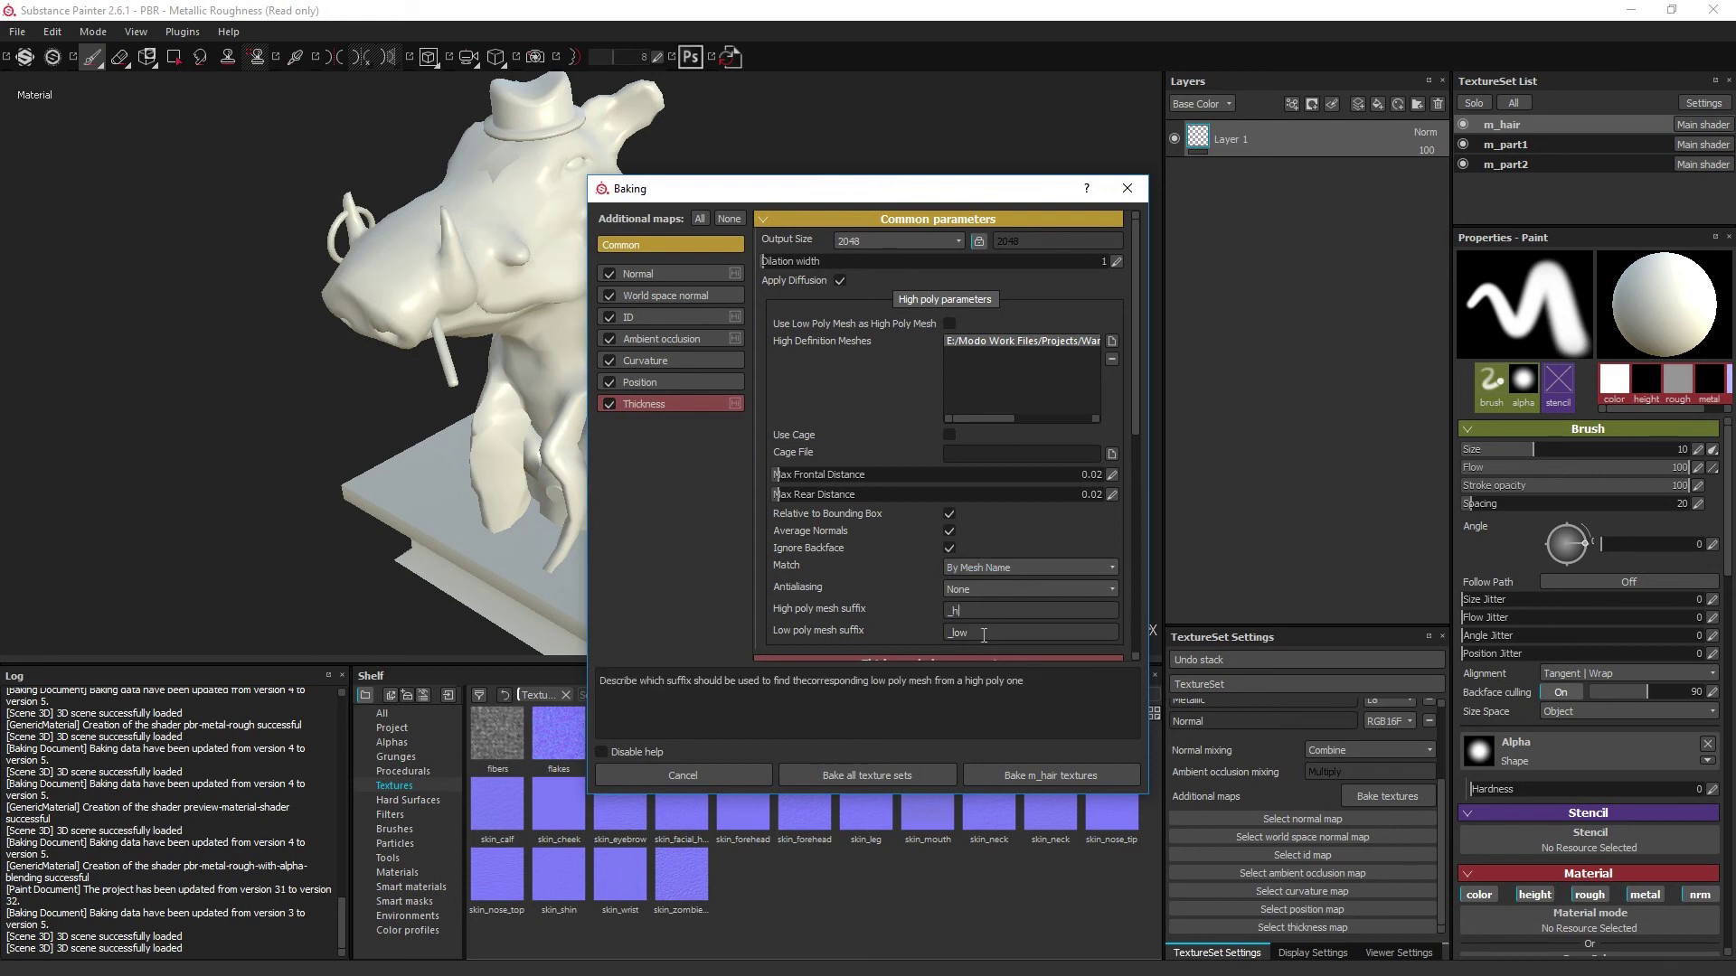
{"action": "key", "text": "BackSpace"}
{"action": "key", "text": "BackSpace"}
{"action": "key", "text": "BackSpace"}
{"action": "left_click", "coordinate": [964, 634]}
{"action": "key", "text": "BackSpace"}
{"action": "key", "text": "BackSpace"}
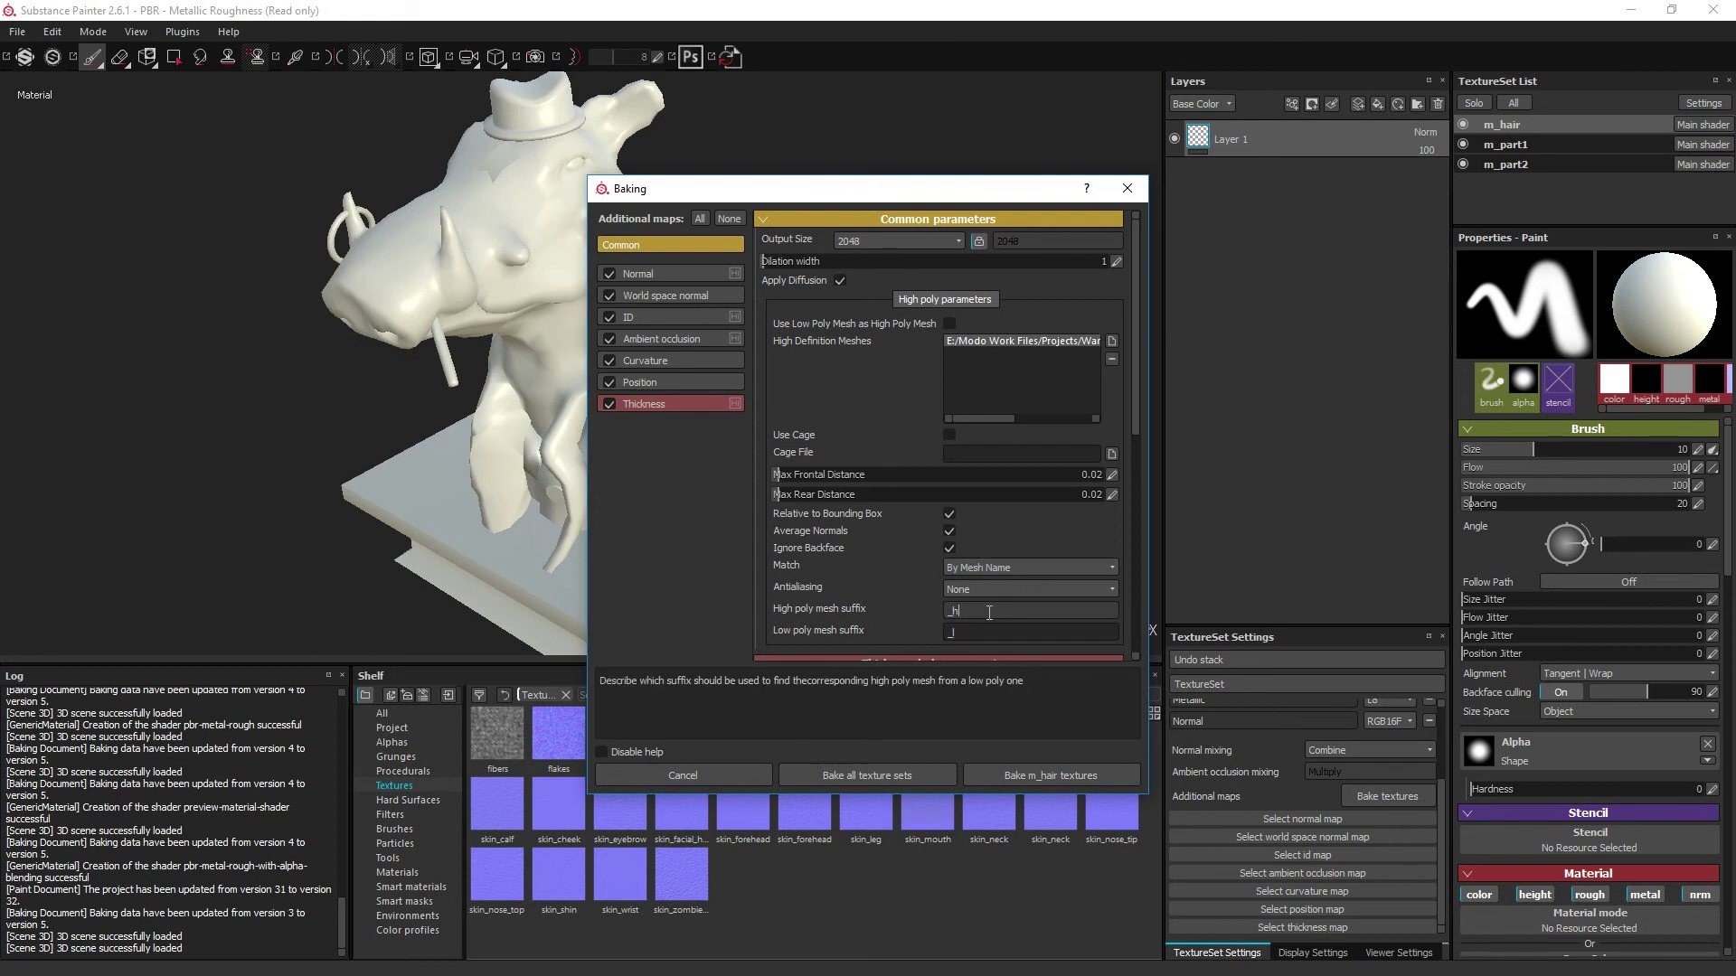
{"action": "left_click", "coordinate": [995, 612]}
{"action": "type", "text": "igh"}
{"action": "scroll", "coordinate": [995, 613], "scroll_direction": "down", "scroll_amount": 1}
{"action": "left_click", "coordinate": [994, 613]}
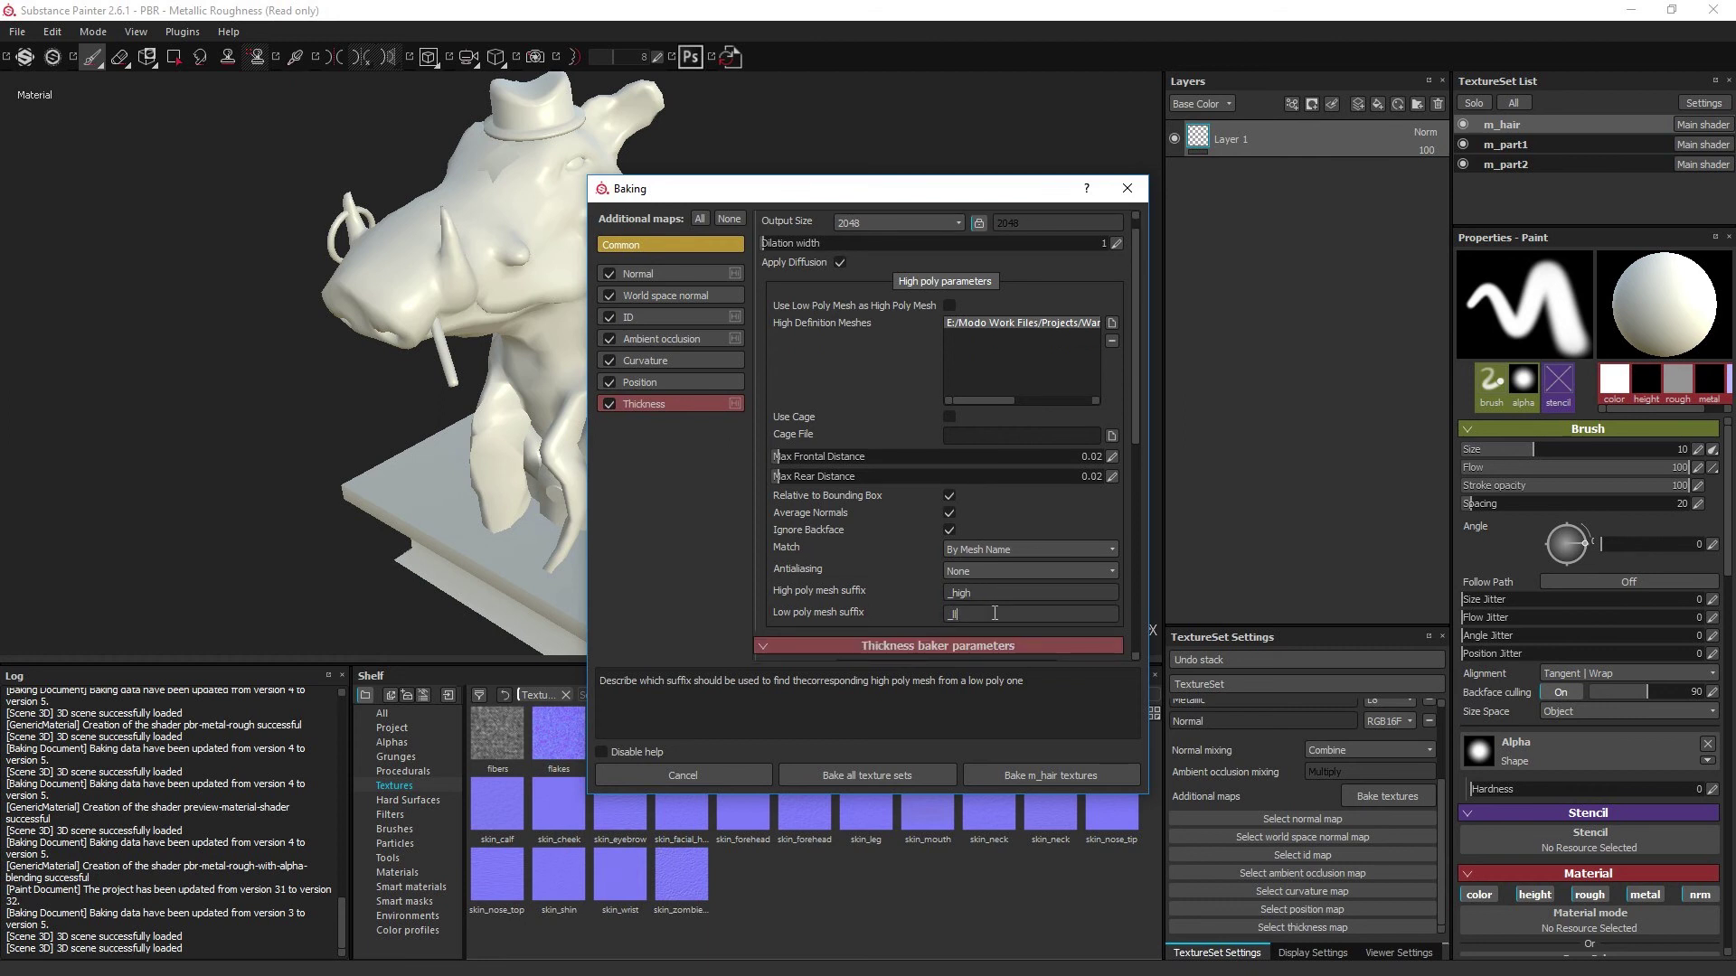
{"action": "type", "text": "ow"}
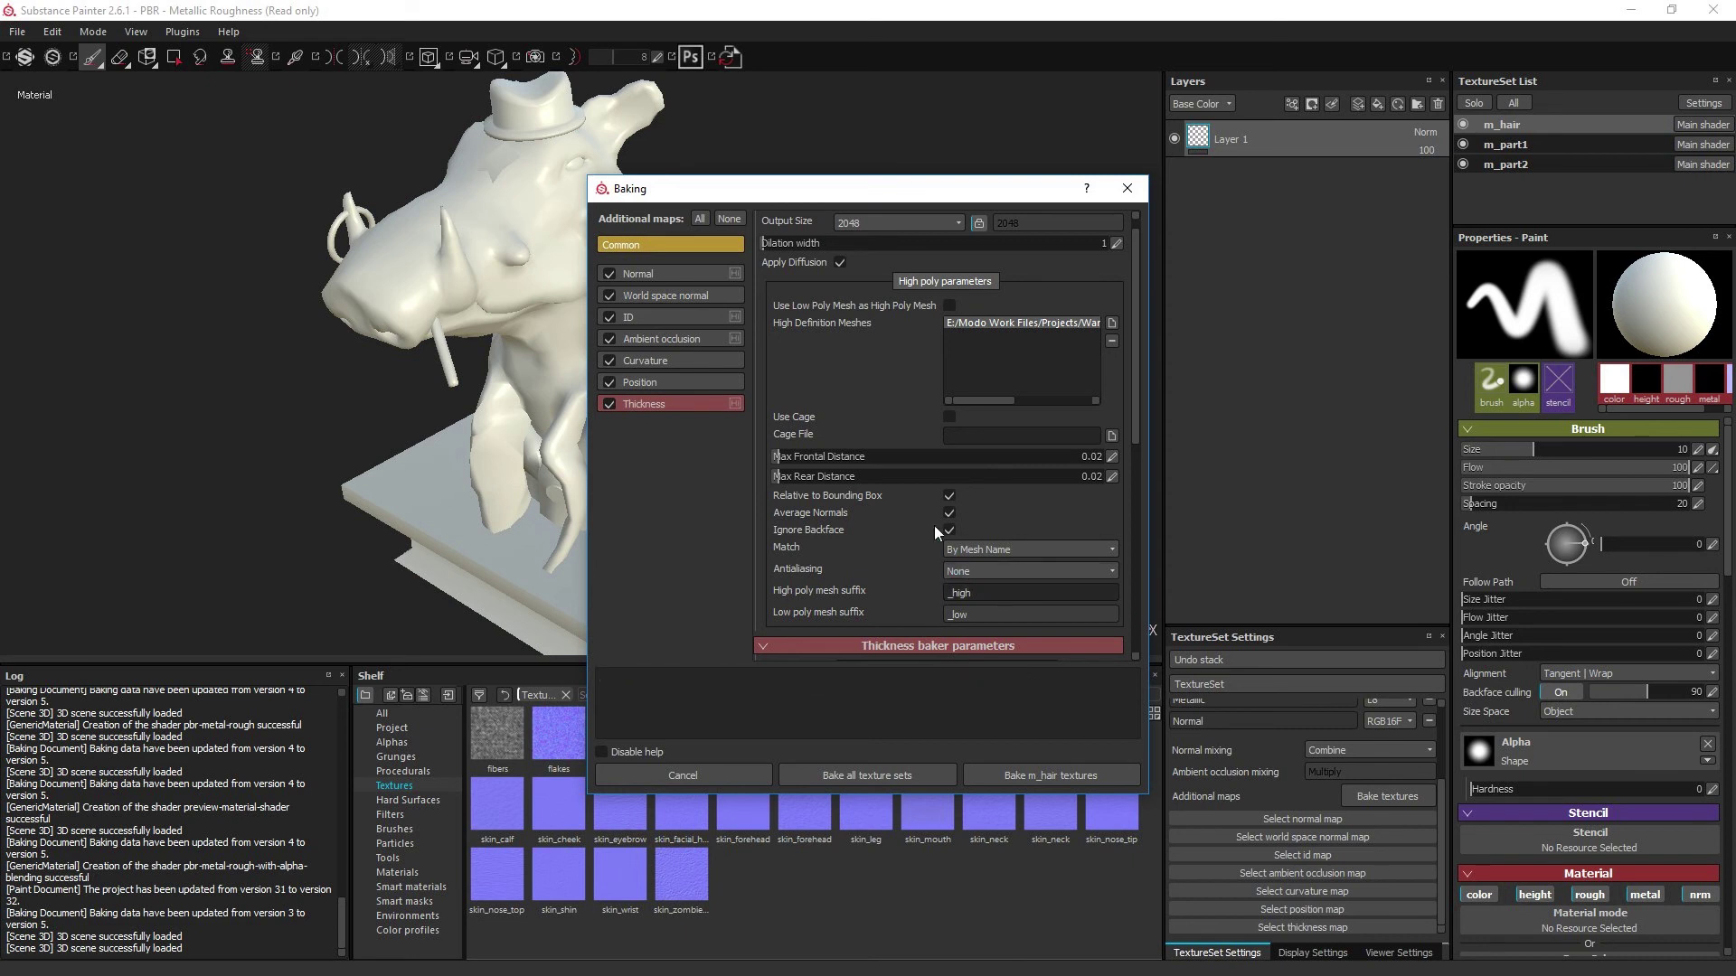
Step: Set ambient occlusion Self Occlusion to Only Same Mesh Name and apply it to all texture sets
{"action": "left_click", "coordinate": [715, 344]}
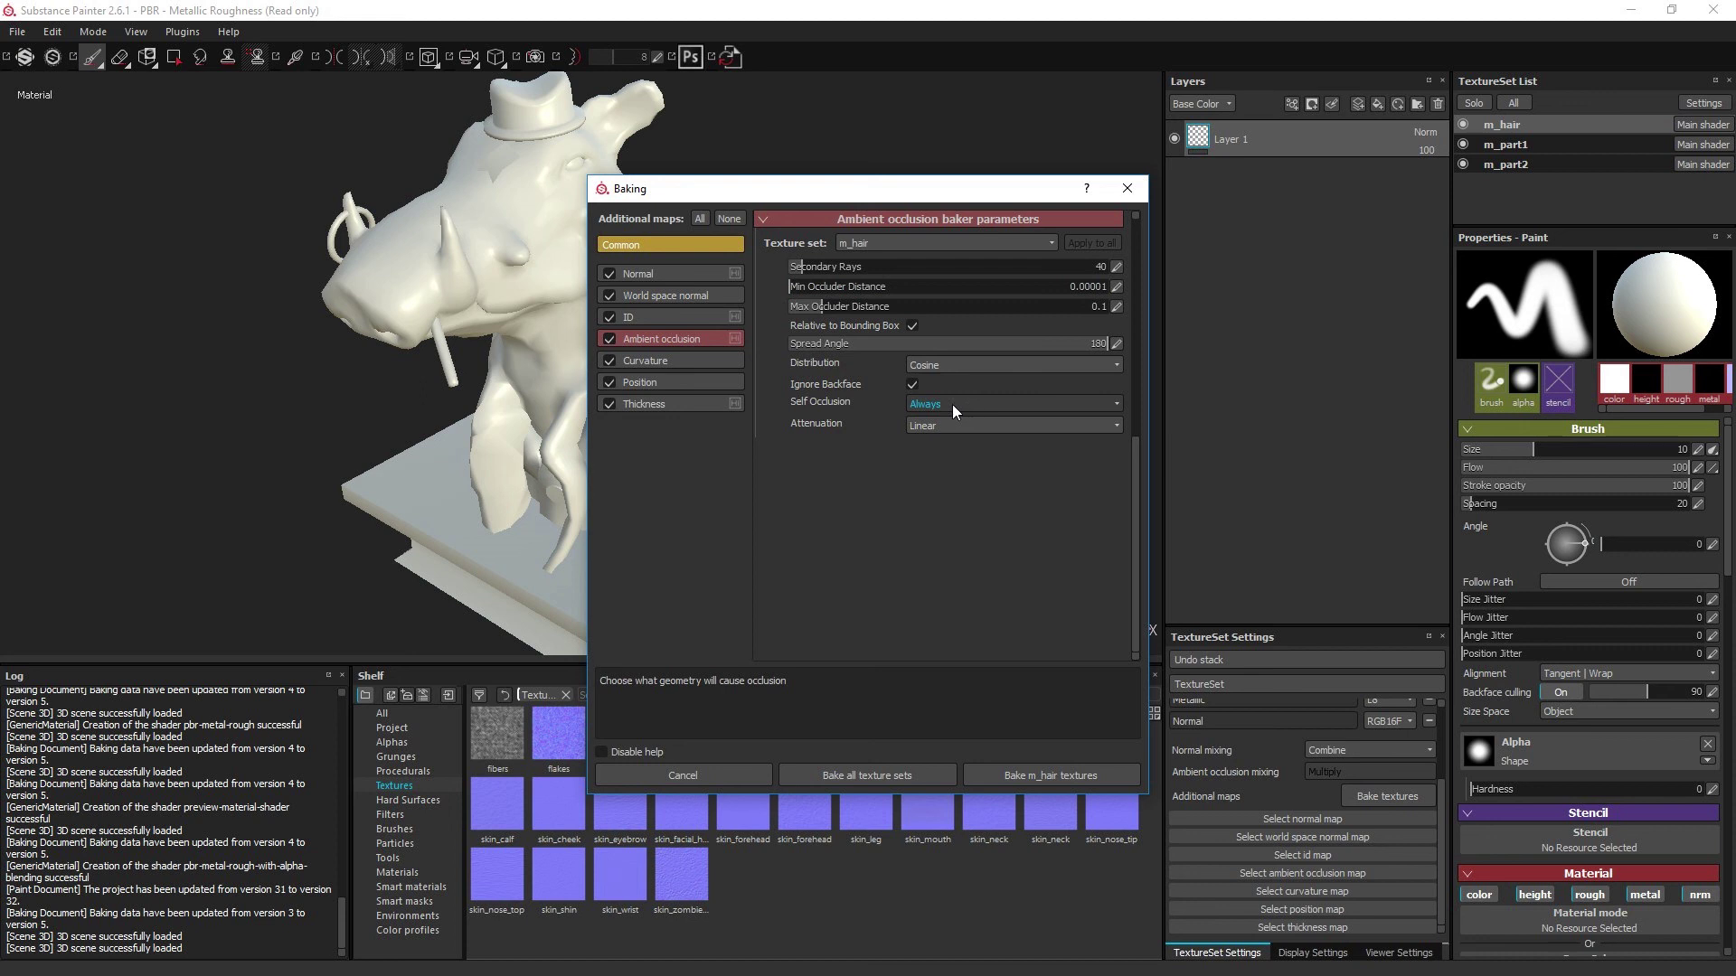
{"action": "left_click", "coordinate": [929, 407]}
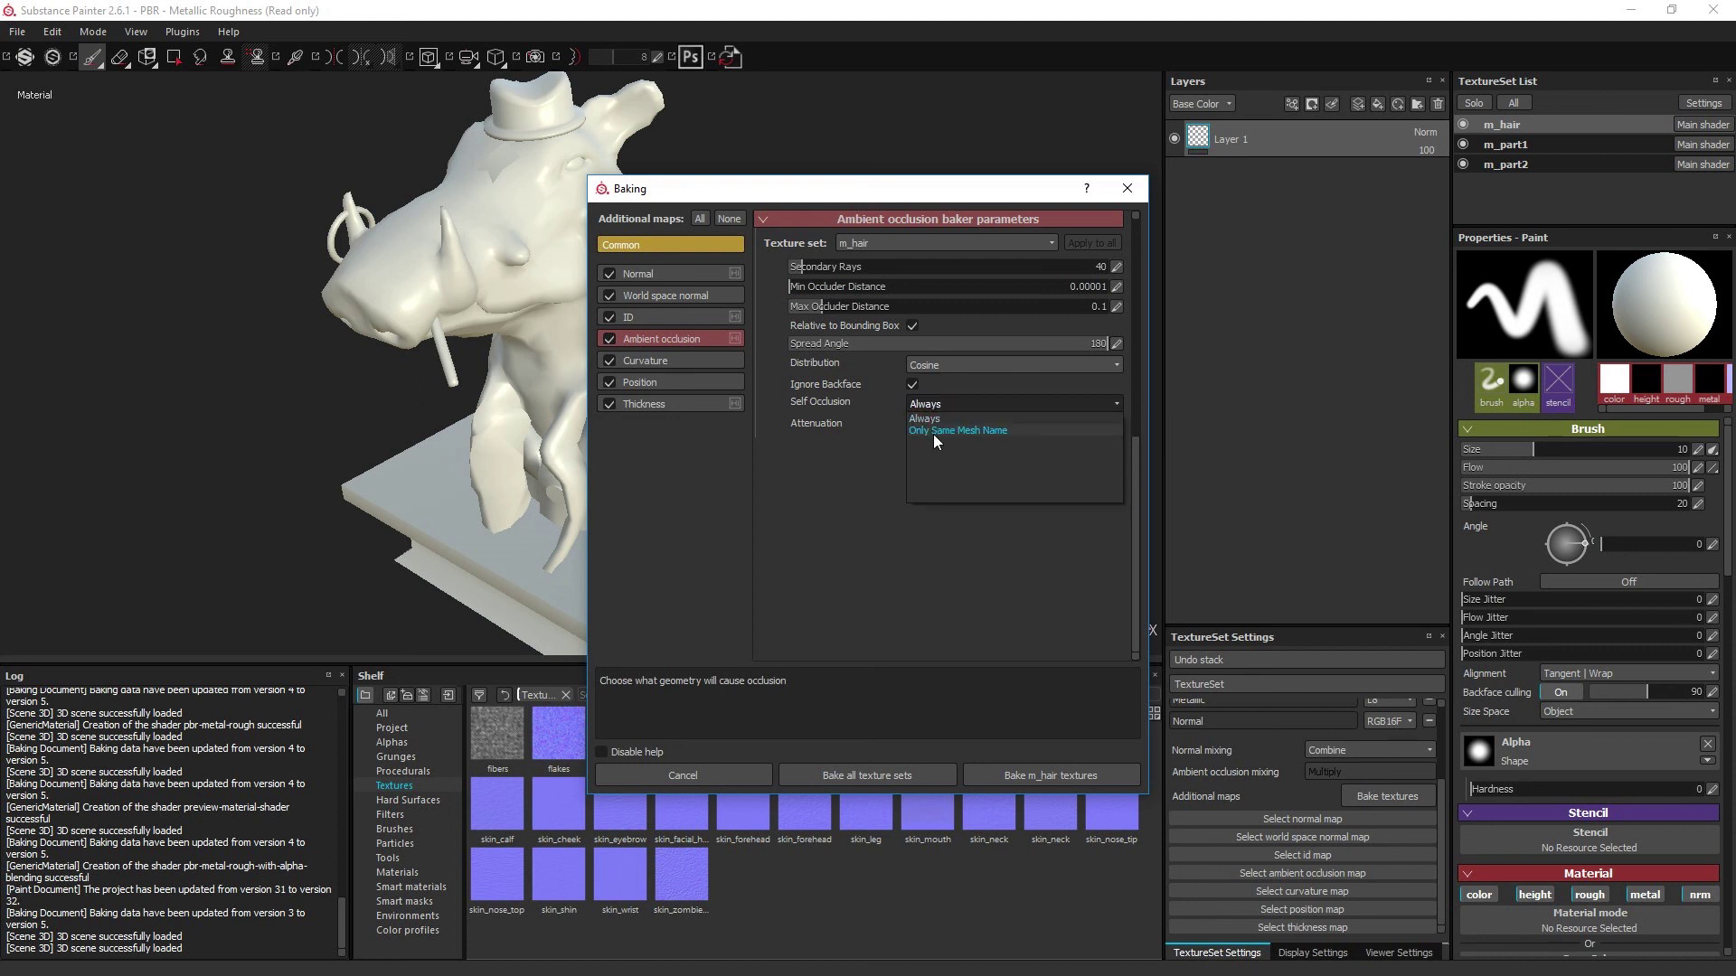
{"action": "left_click", "coordinate": [935, 431]}
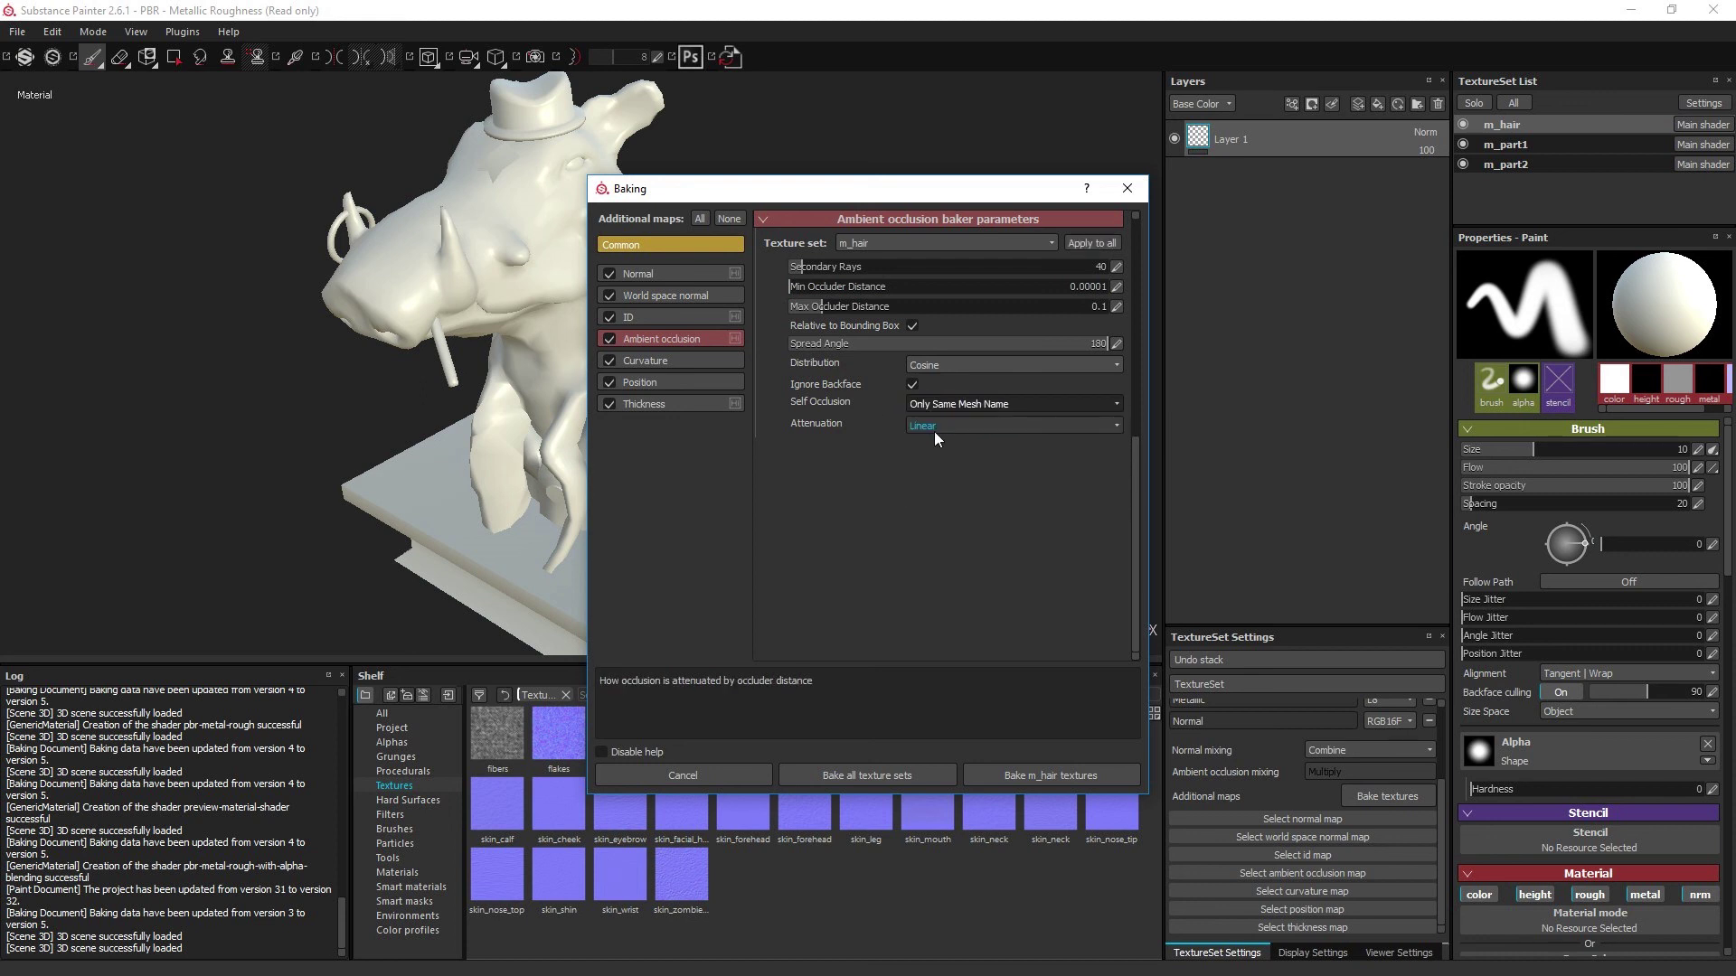
{"action": "left_click", "coordinate": [1077, 242]}
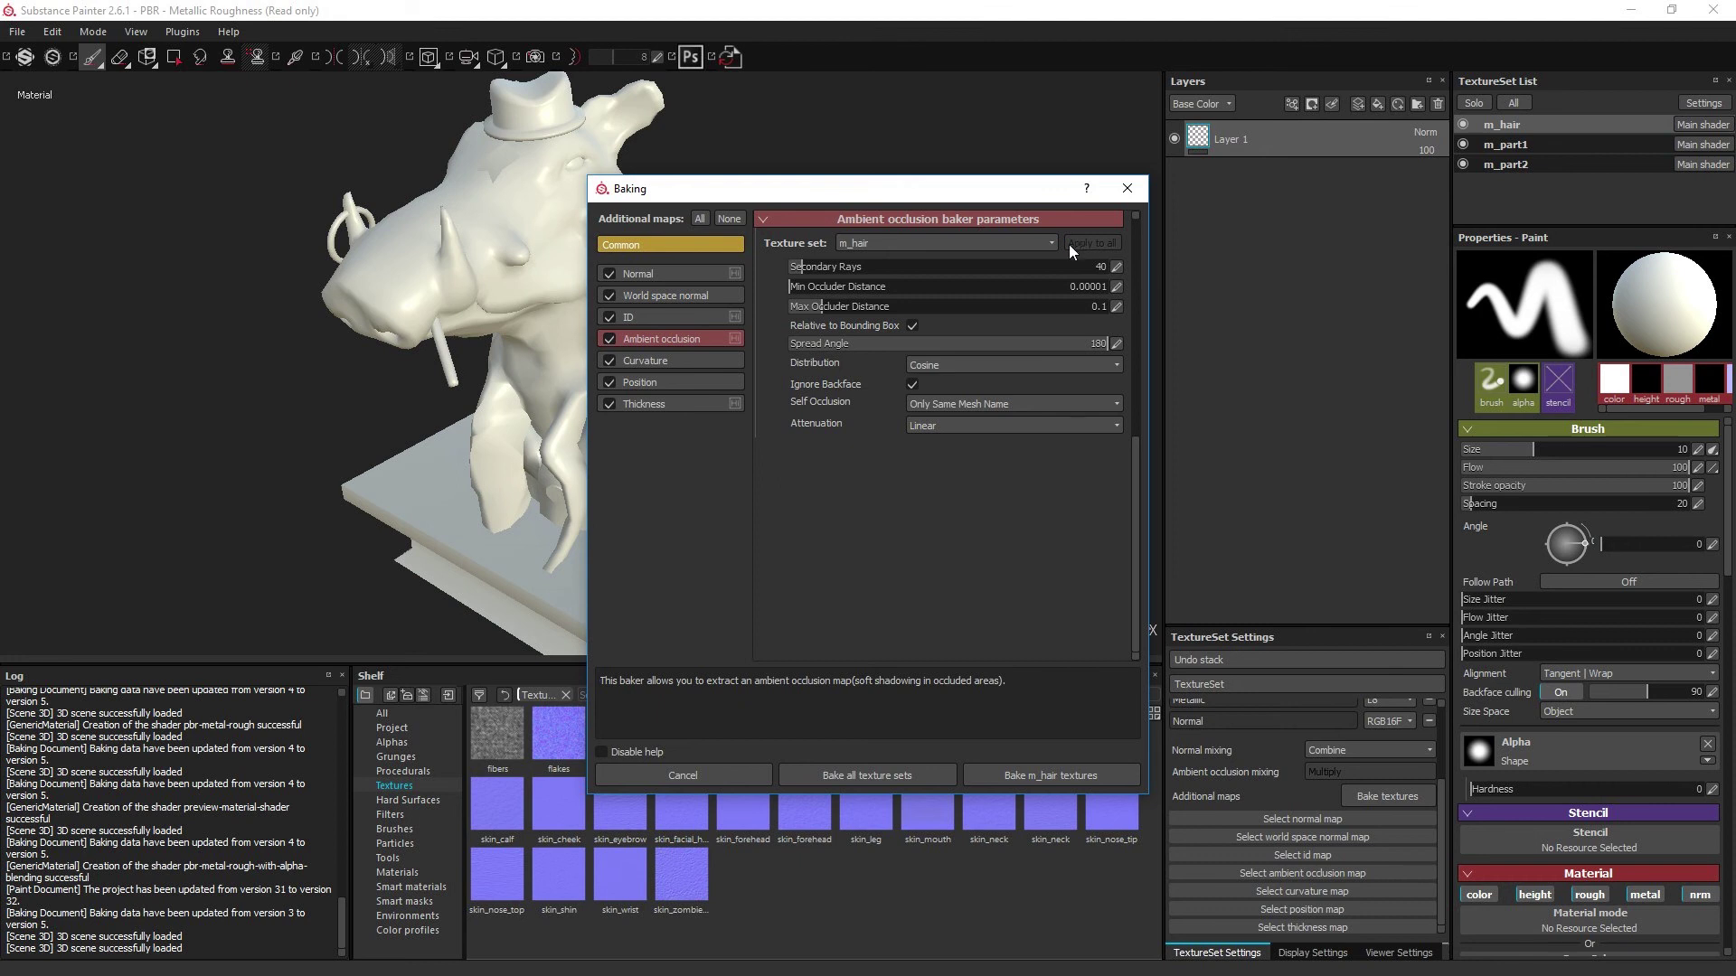
{"action": "left_click", "coordinate": [673, 246]}
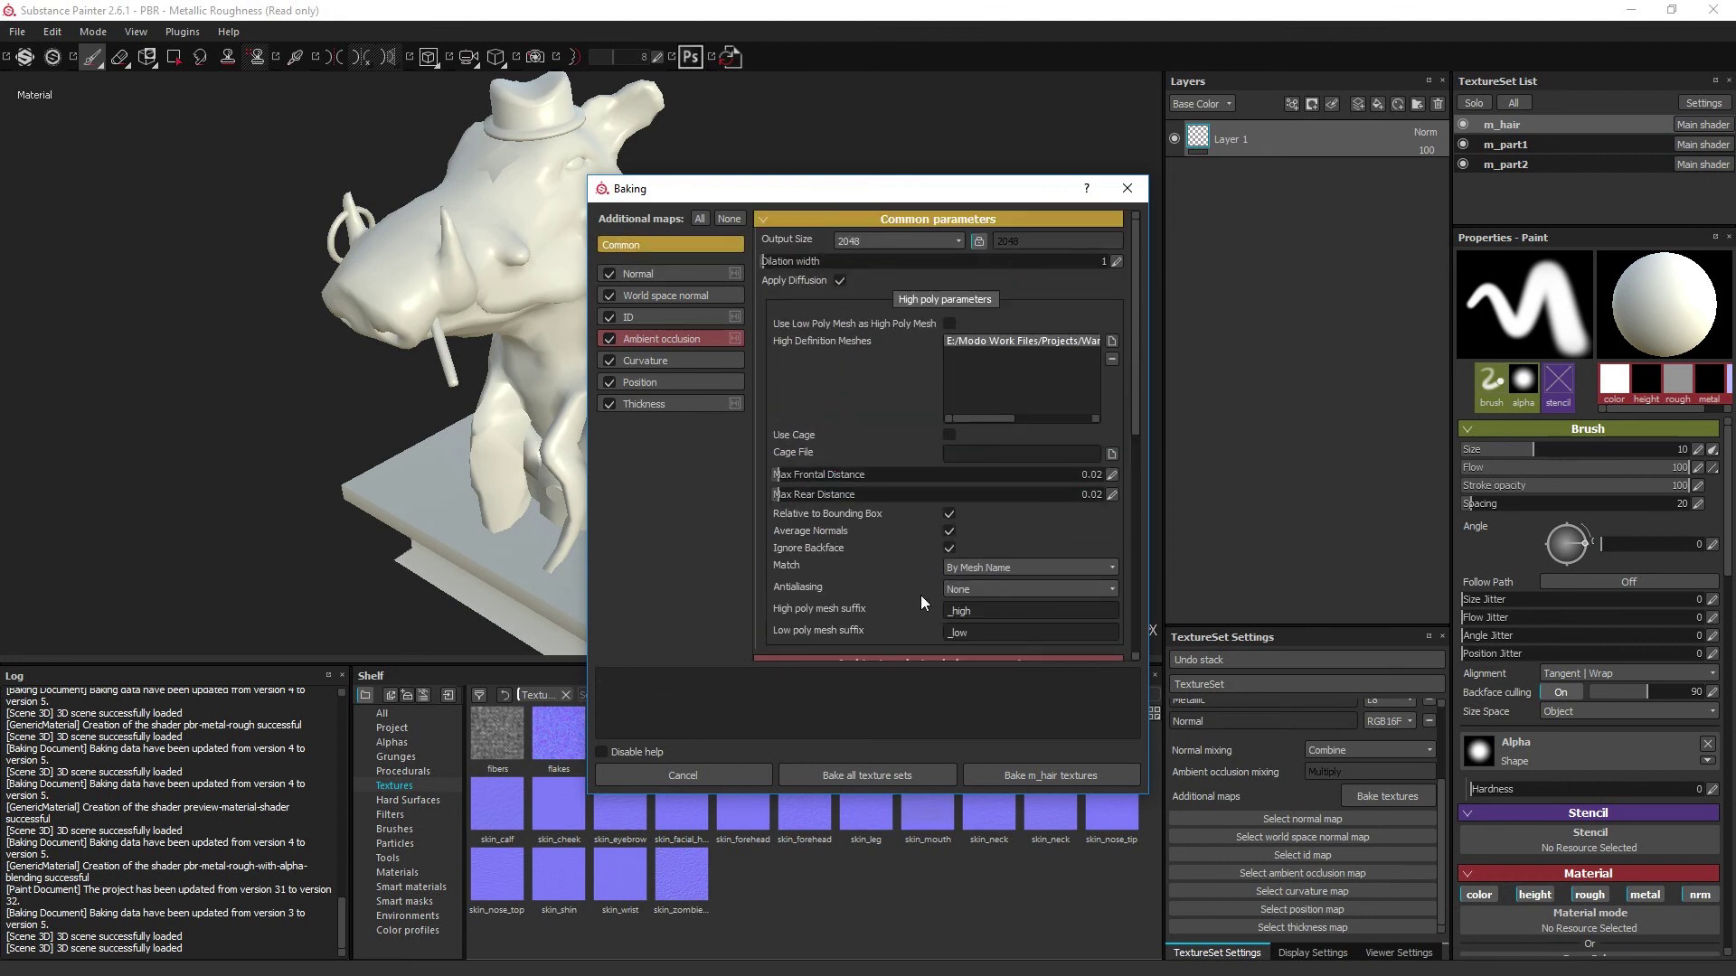
Step: Return antialiasing to None after trying Subsampling 2x2 and 4x4, and bake only the Normal map
{"action": "left_click", "coordinate": [968, 591]}
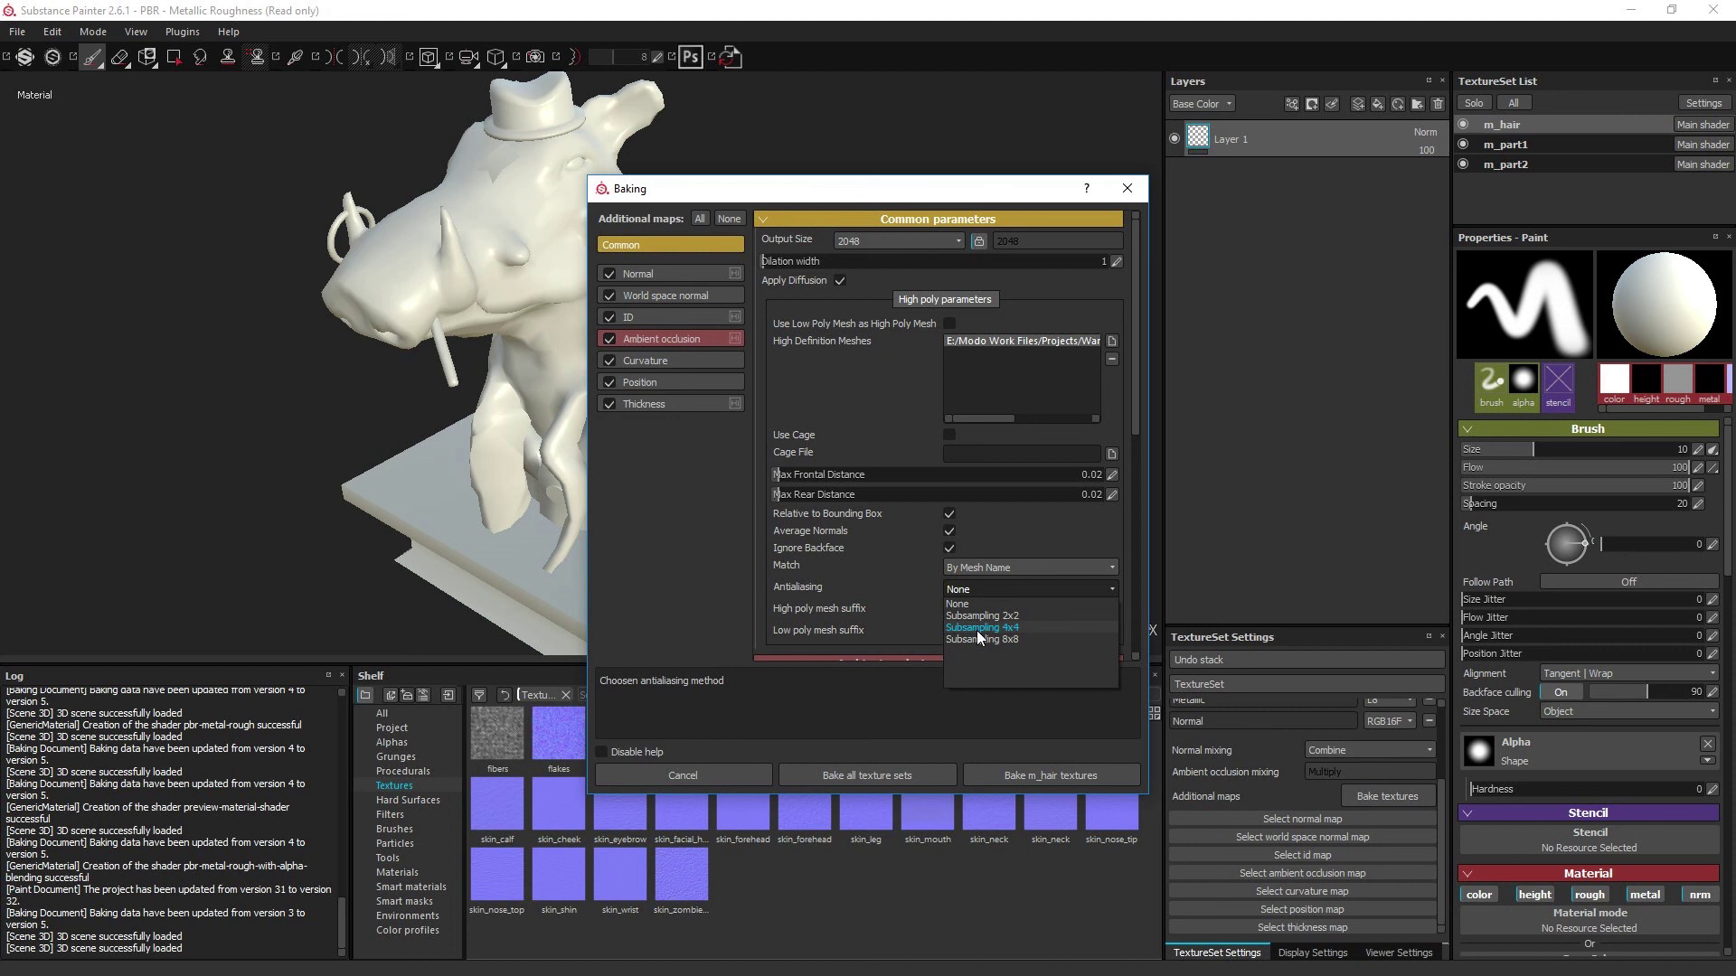
{"action": "left_click", "coordinate": [979, 617]}
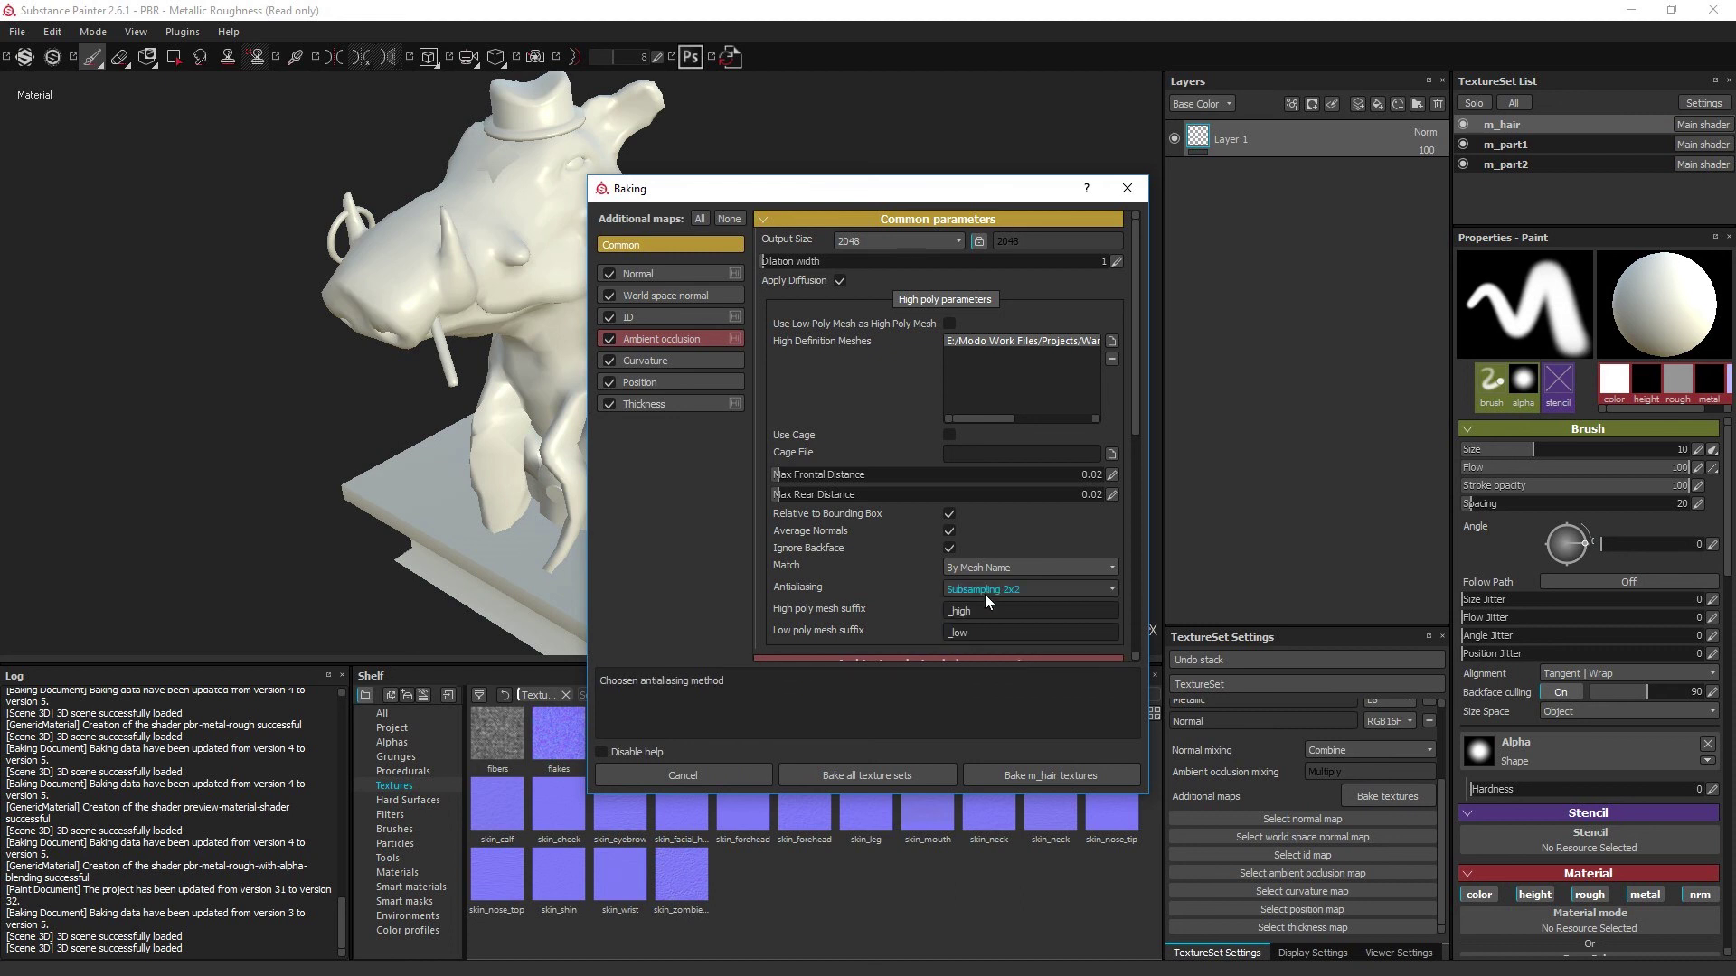
{"action": "left_click", "coordinate": [988, 592]}
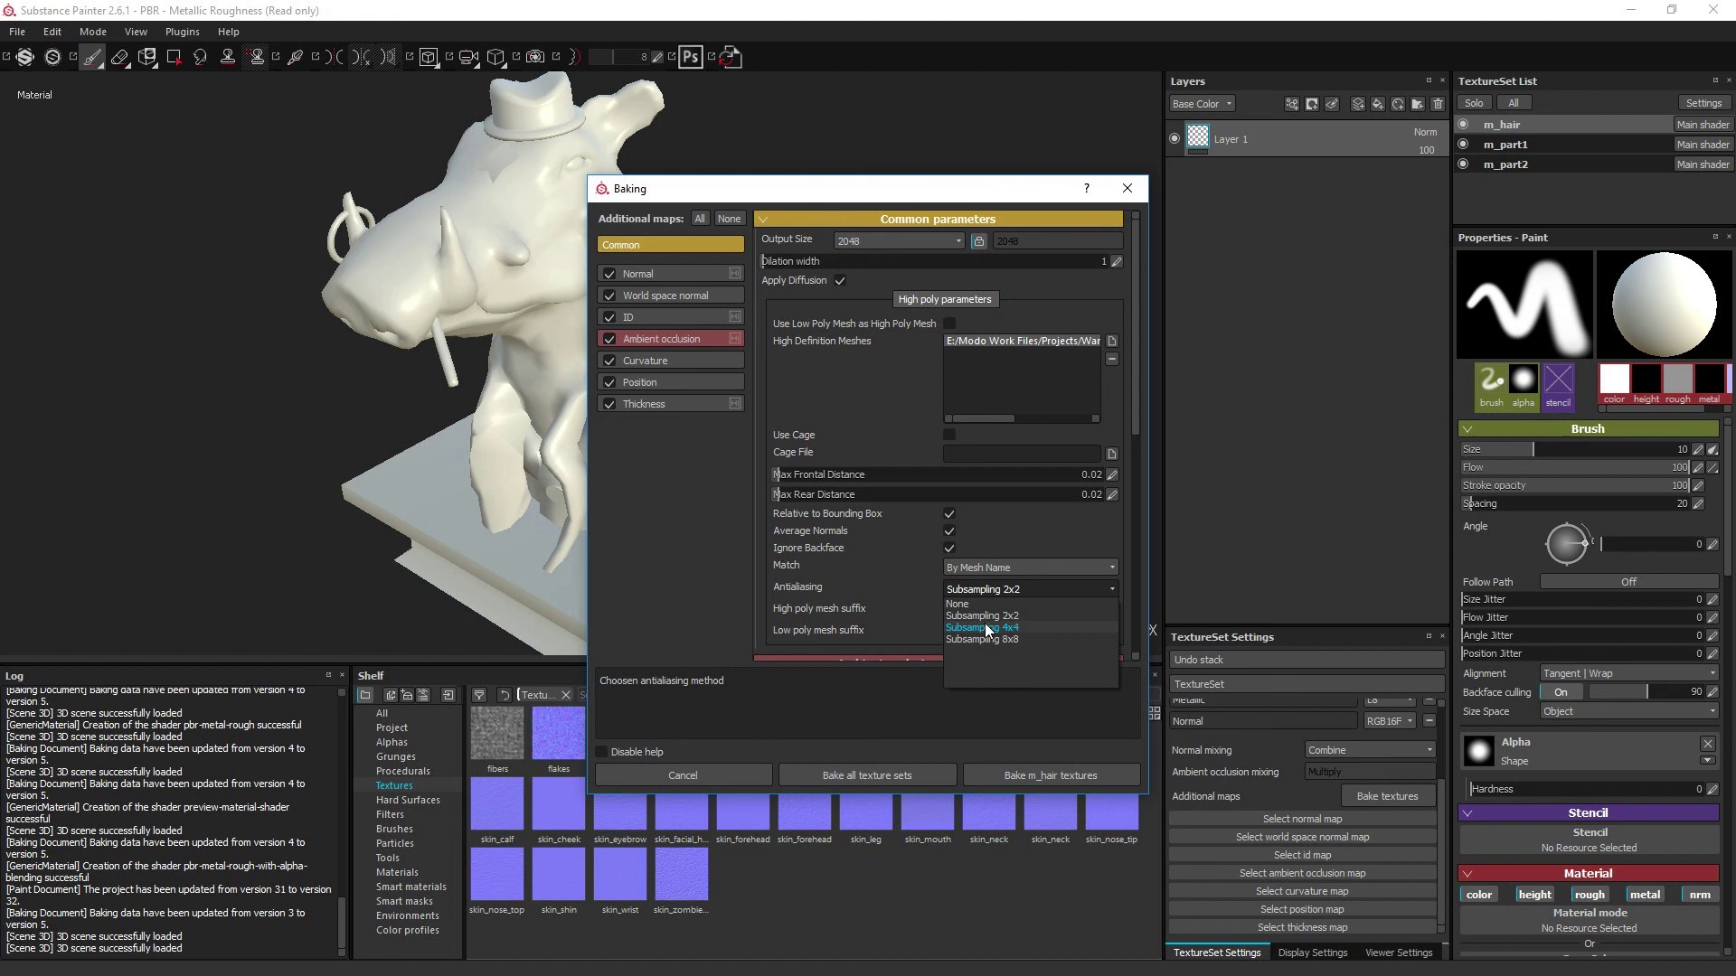
{"action": "left_click", "coordinate": [985, 624]}
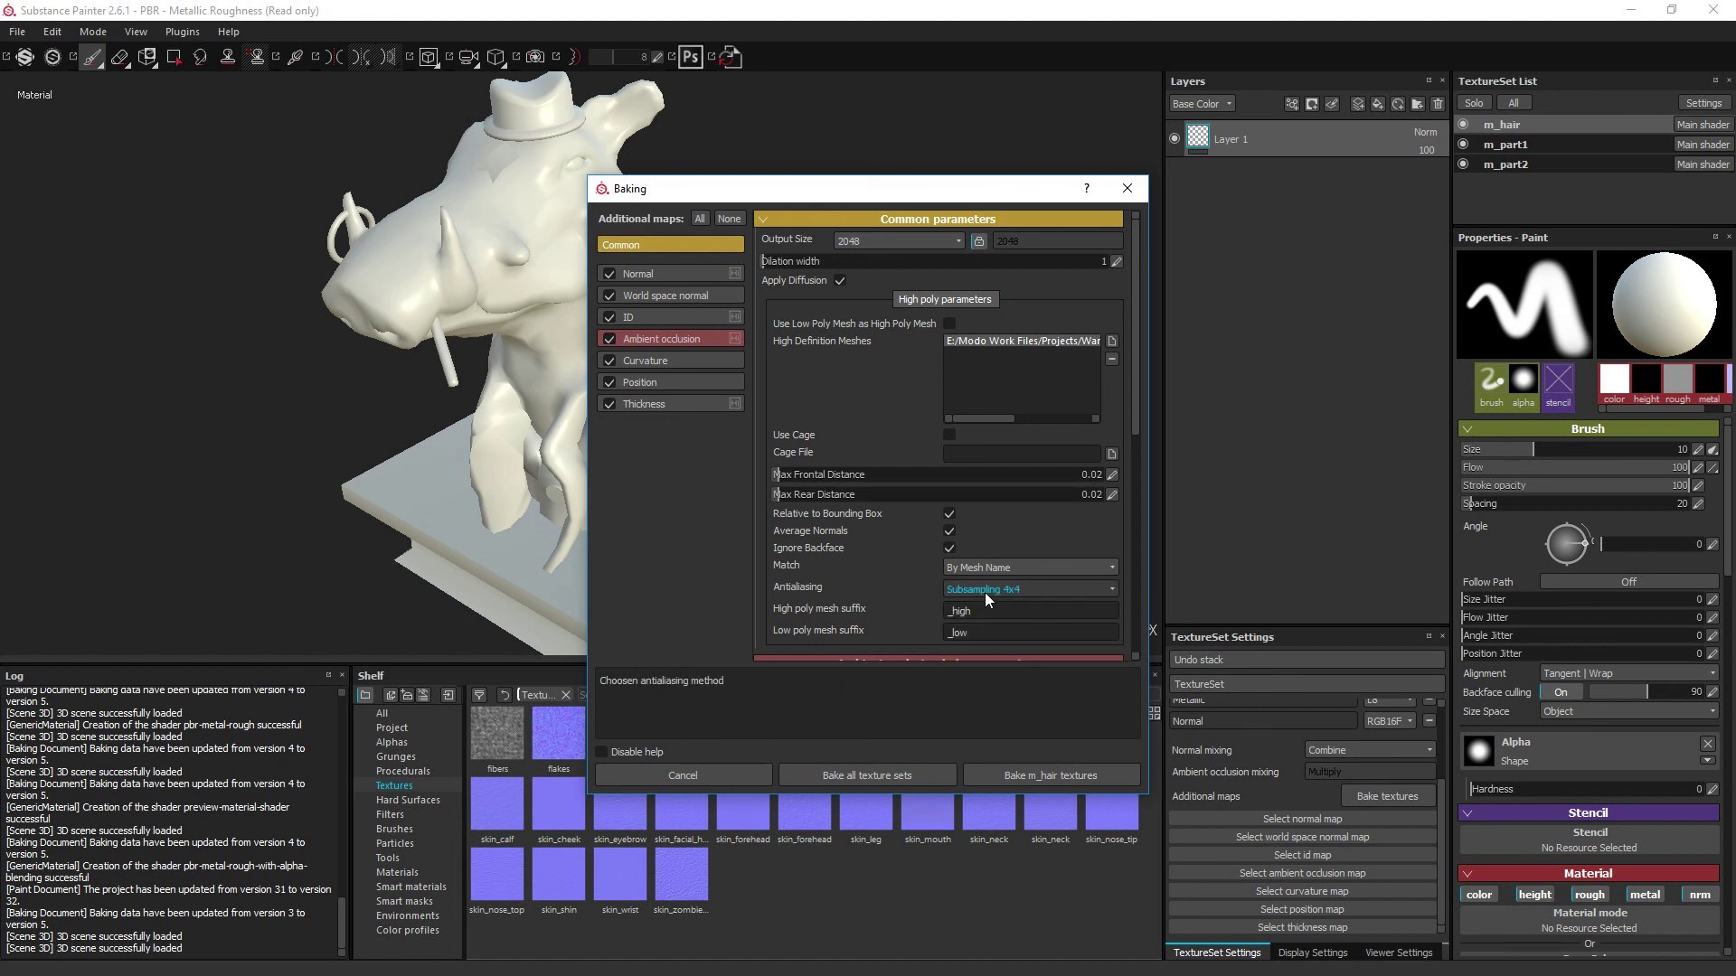
{"action": "left_click", "coordinate": [984, 593]}
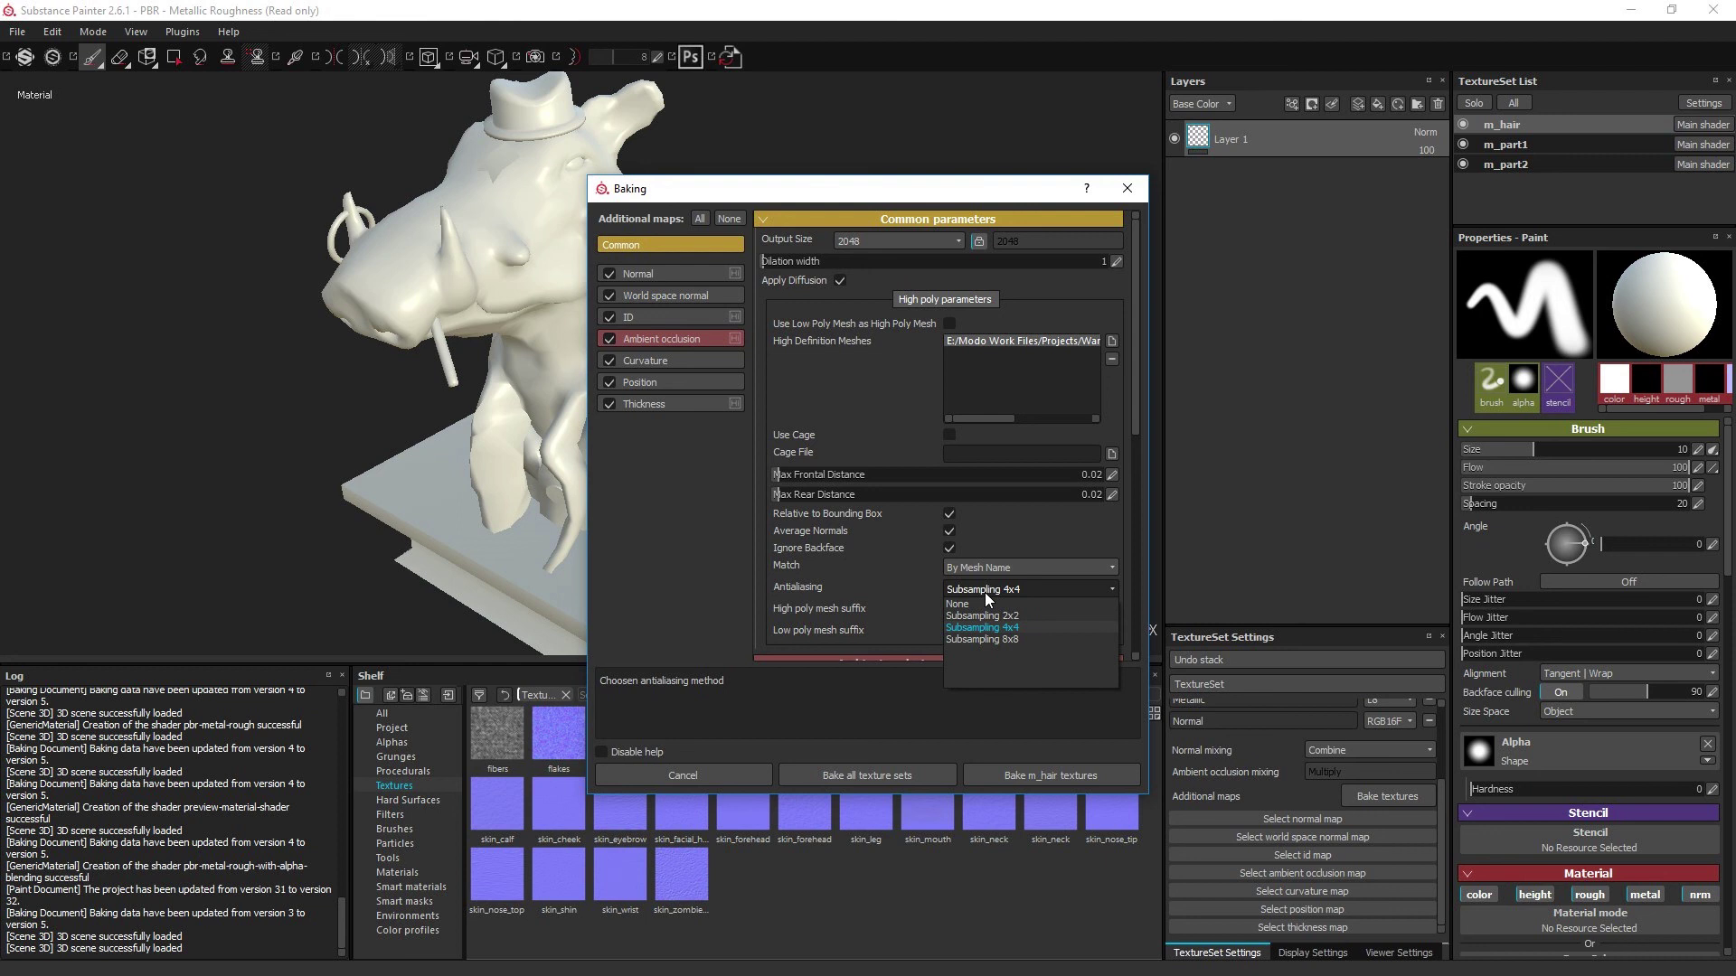
{"action": "left_click", "coordinate": [984, 604]}
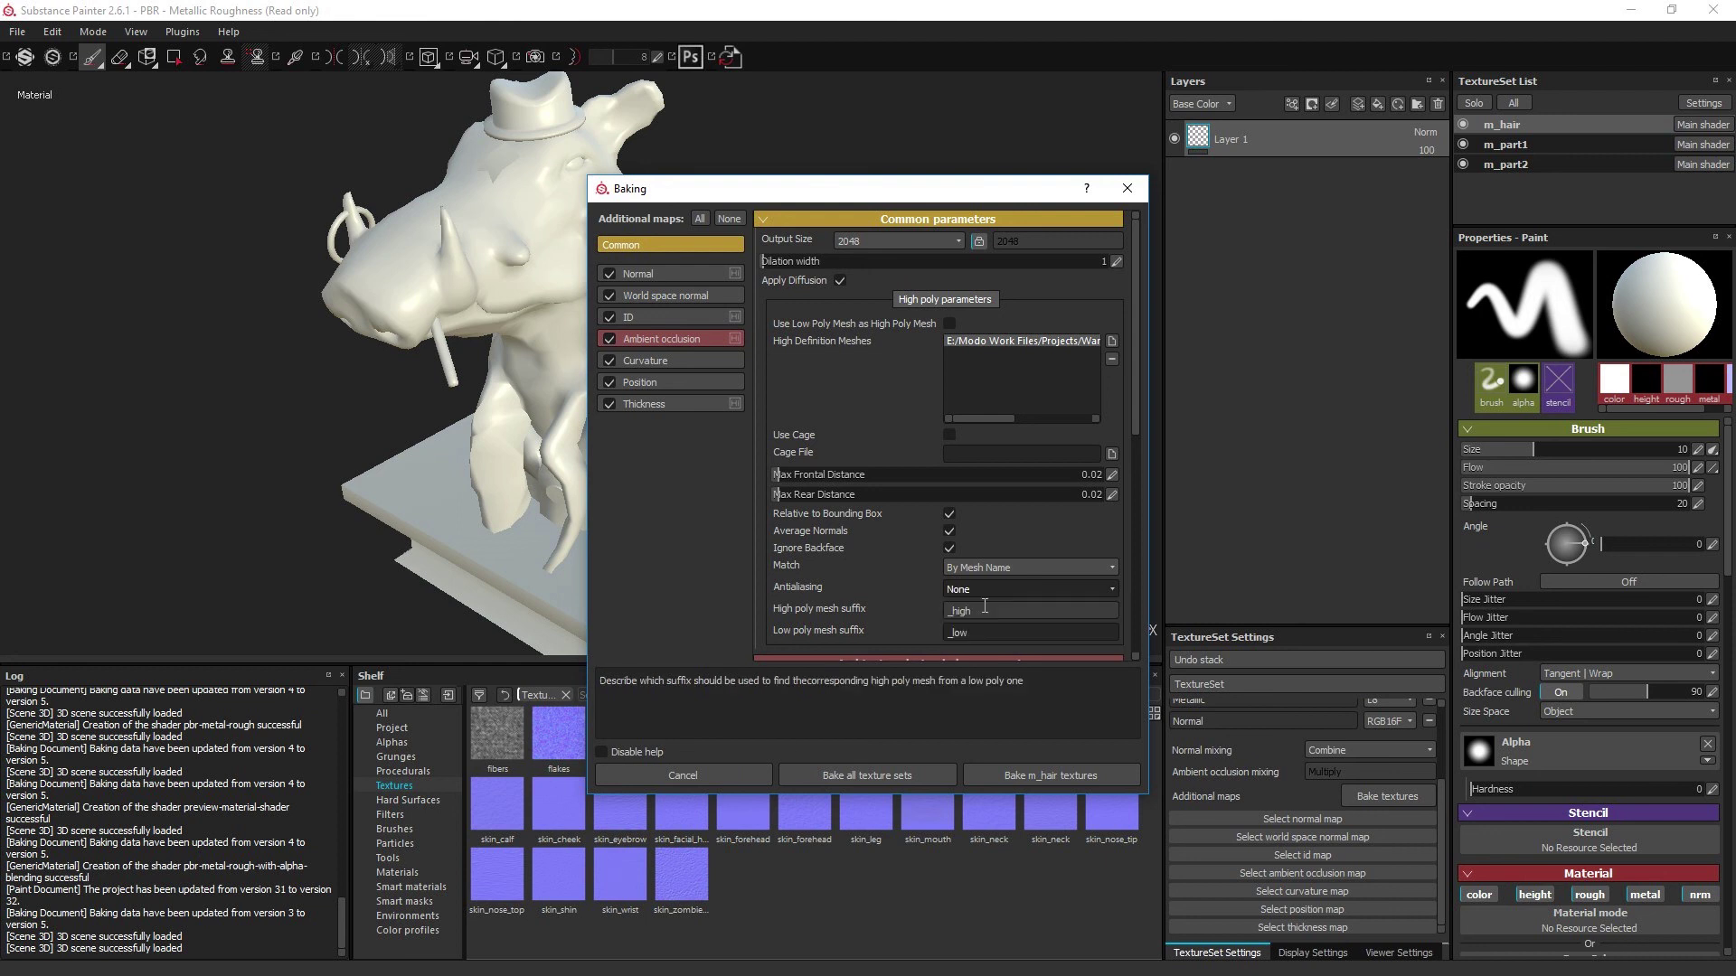
{"action": "left_click", "coordinate": [727, 220]}
{"action": "left_click", "coordinate": [608, 274]}
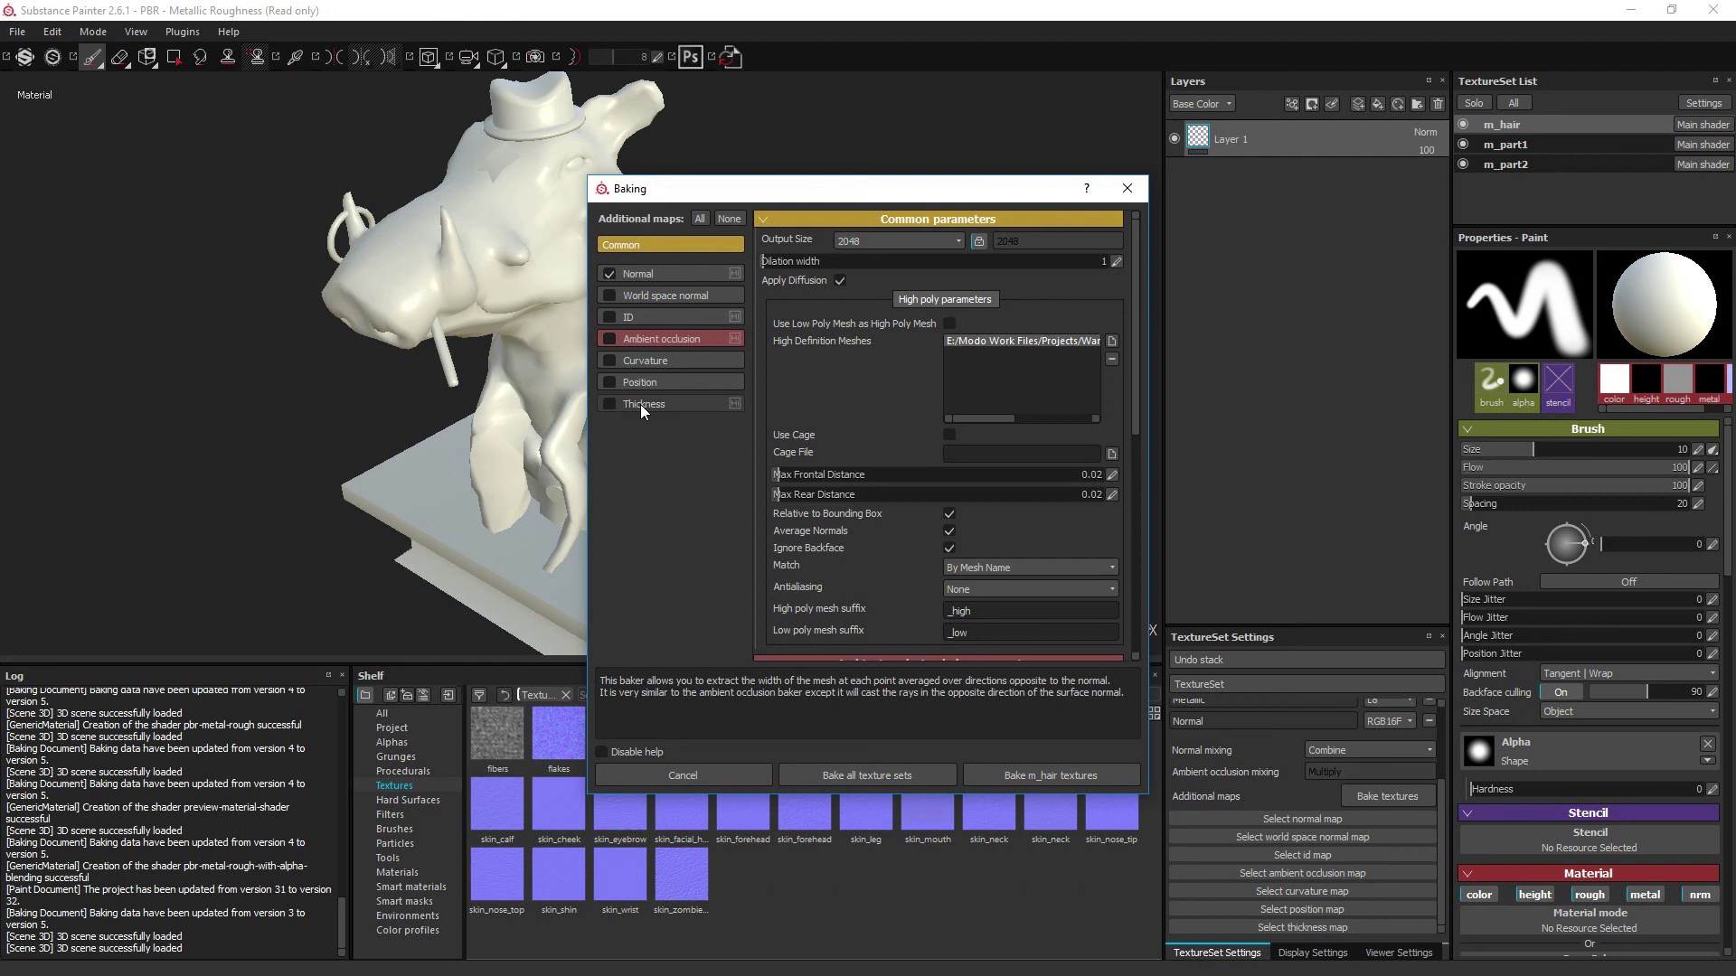
Step: Lower the bake output size from 2048 to 1024
{"action": "left_click", "coordinate": [864, 244]}
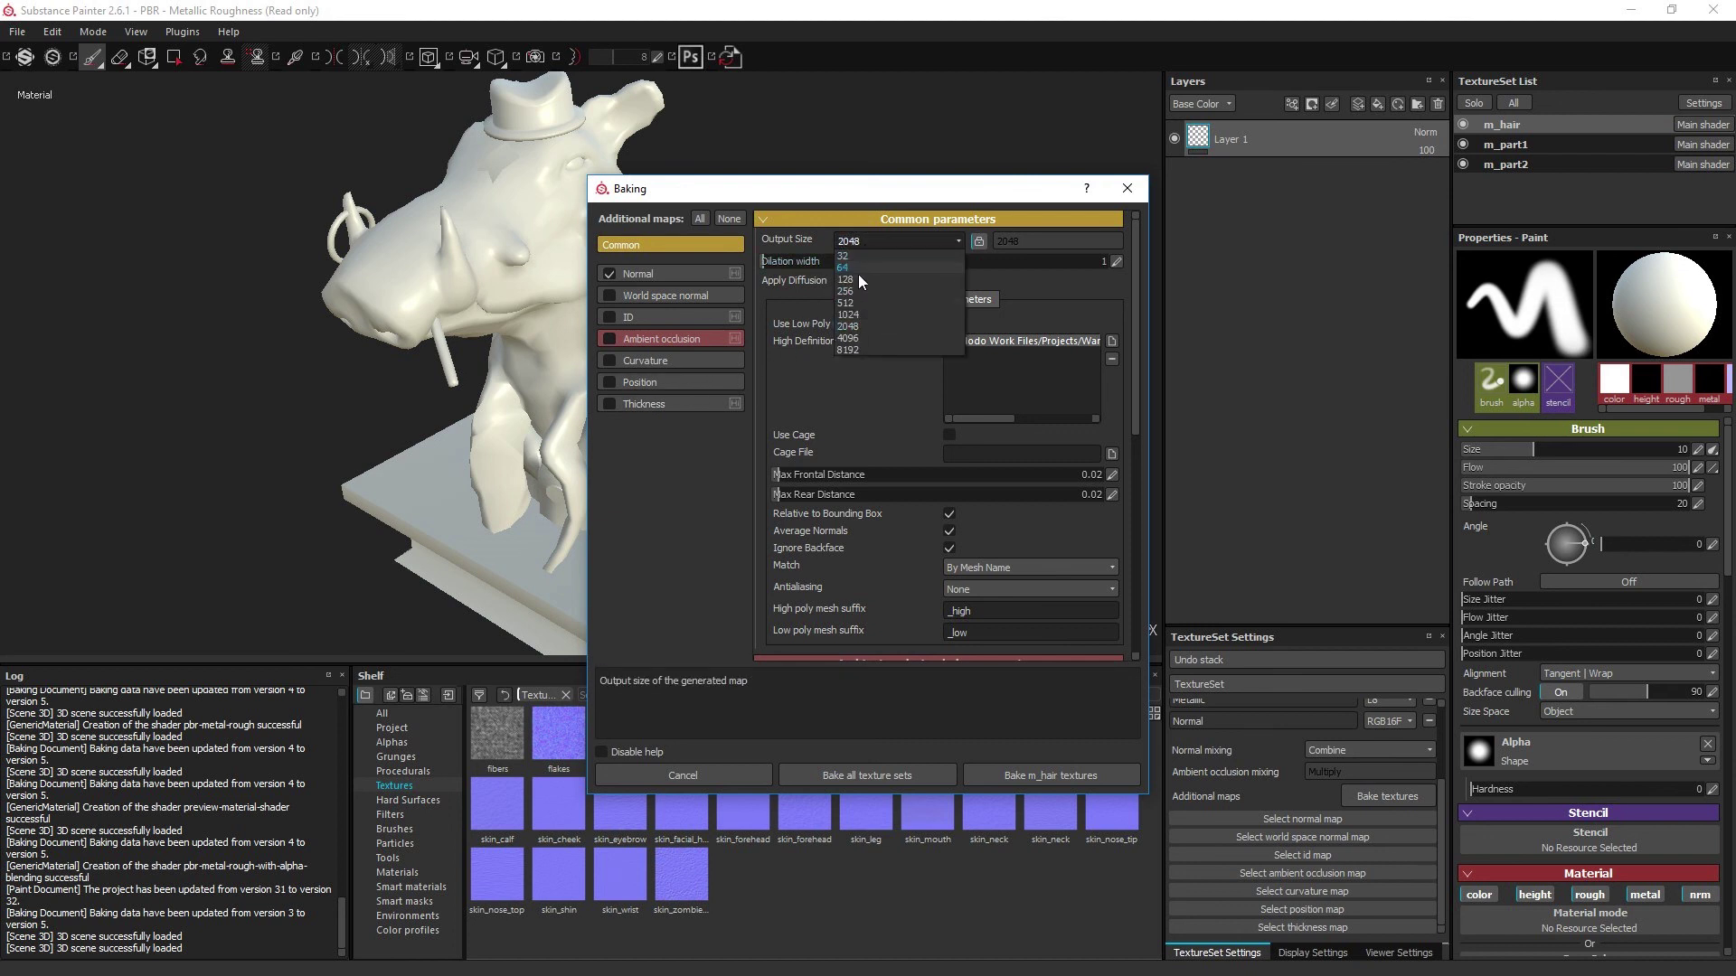
{"action": "left_click", "coordinate": [854, 311]}
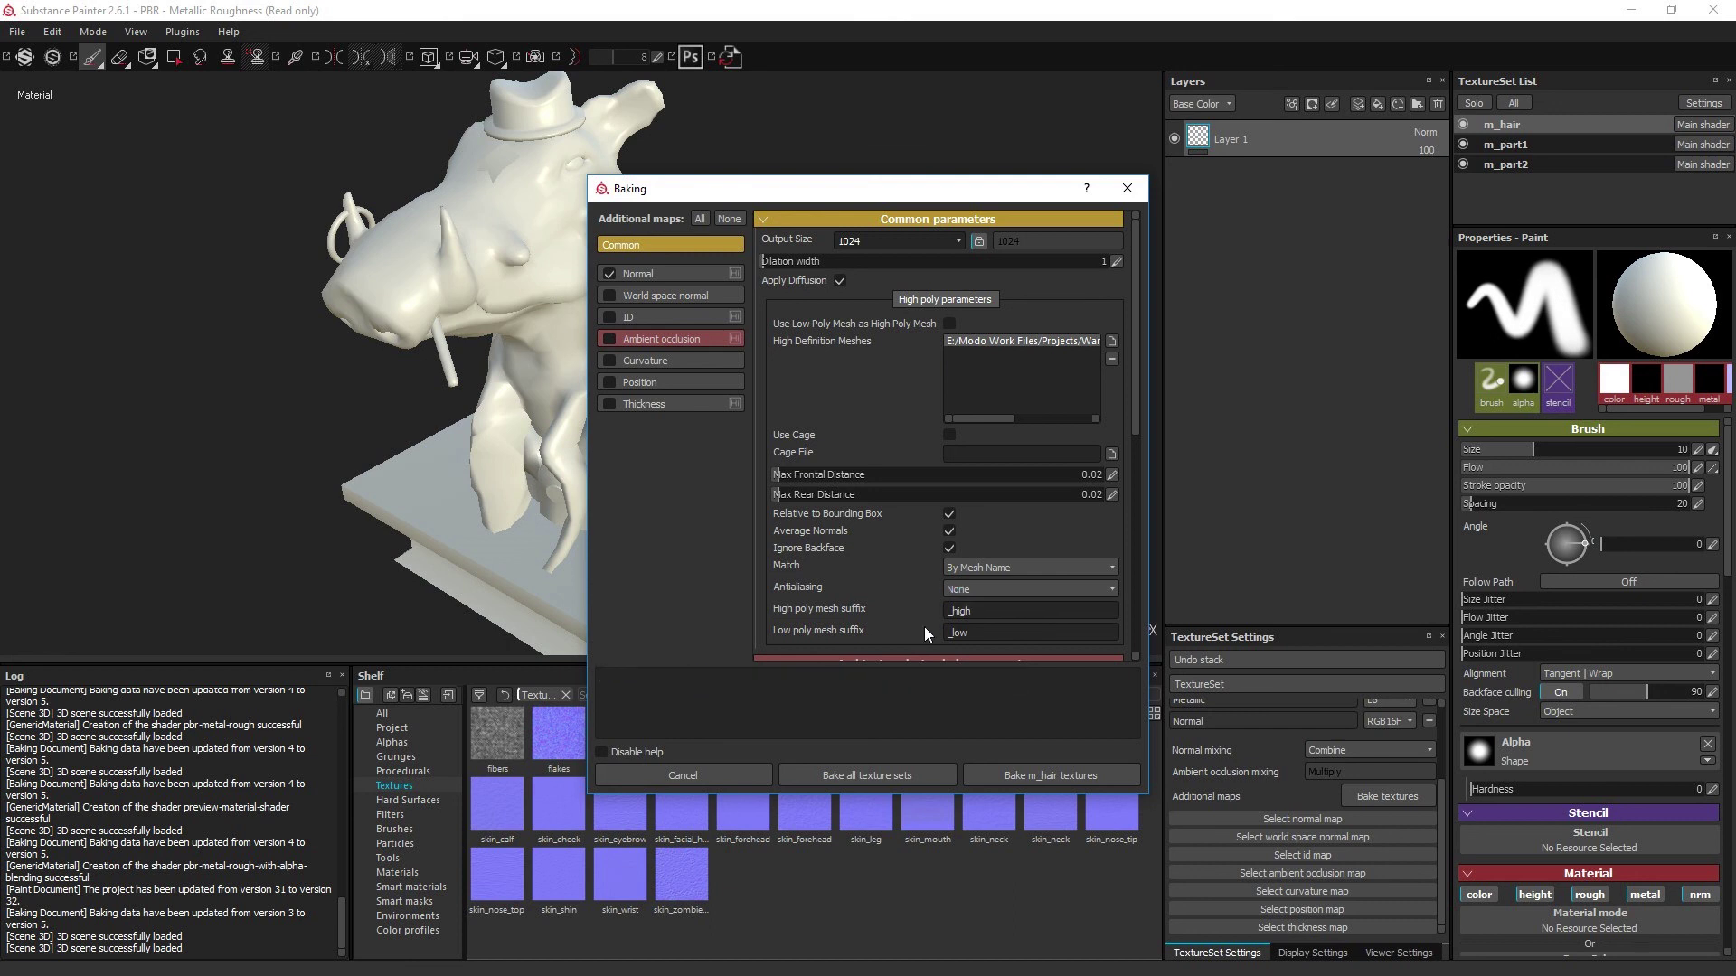
Step: Bake the 1024 normal map for all texture sets and inspect the hat and eye detail
{"action": "left_click", "coordinate": [873, 774]}
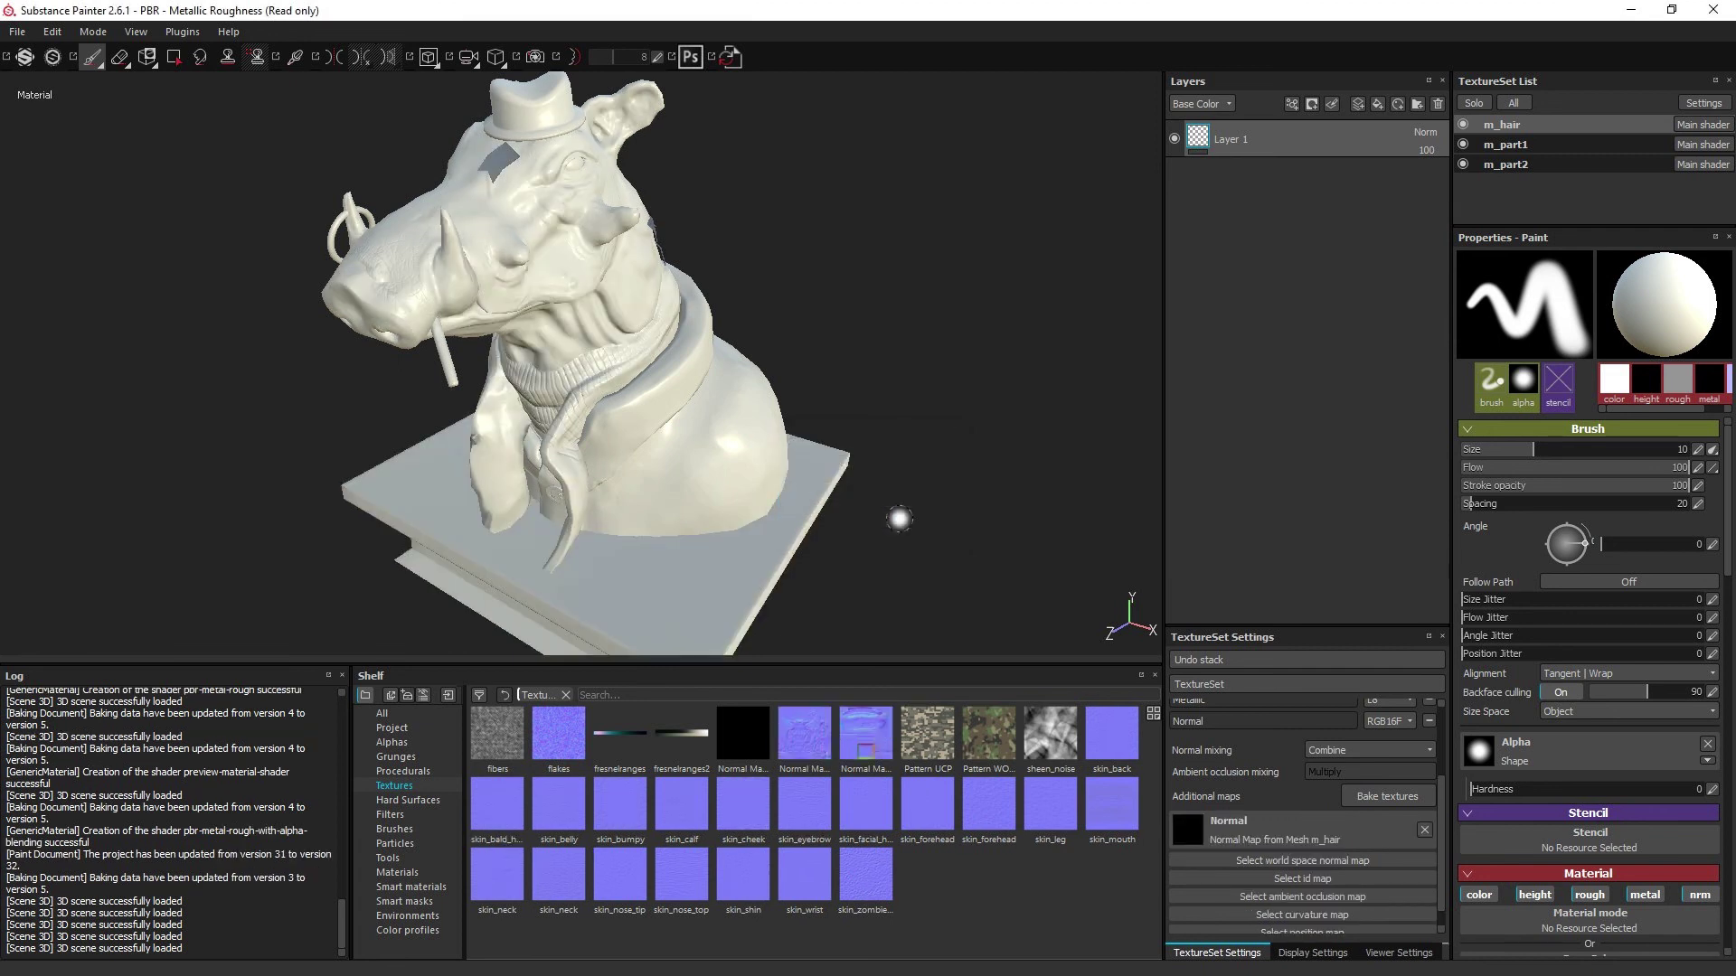
{"action": "scroll", "coordinate": [451, 232], "scroll_direction": "up", "scroll_amount": 3}
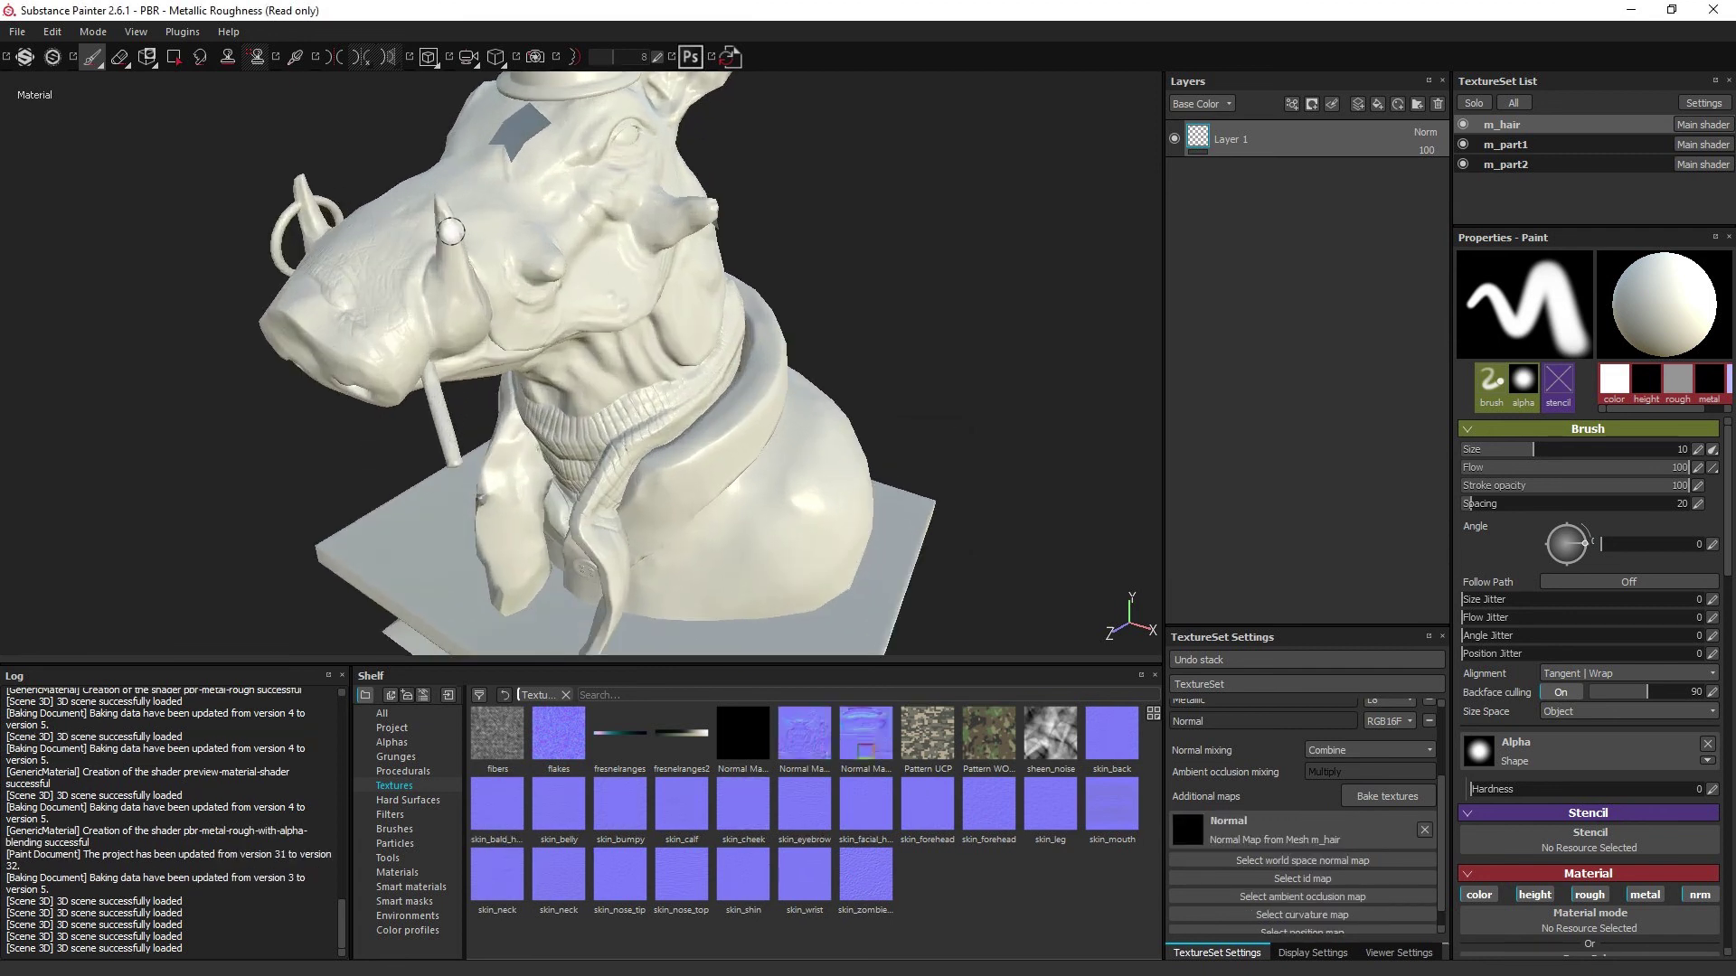
{"action": "scroll", "coordinate": [451, 232], "scroll_direction": "up", "scroll_amount": 2}
{"action": "scroll", "coordinate": [635, 222], "scroll_direction": "up", "scroll_amount": 2}
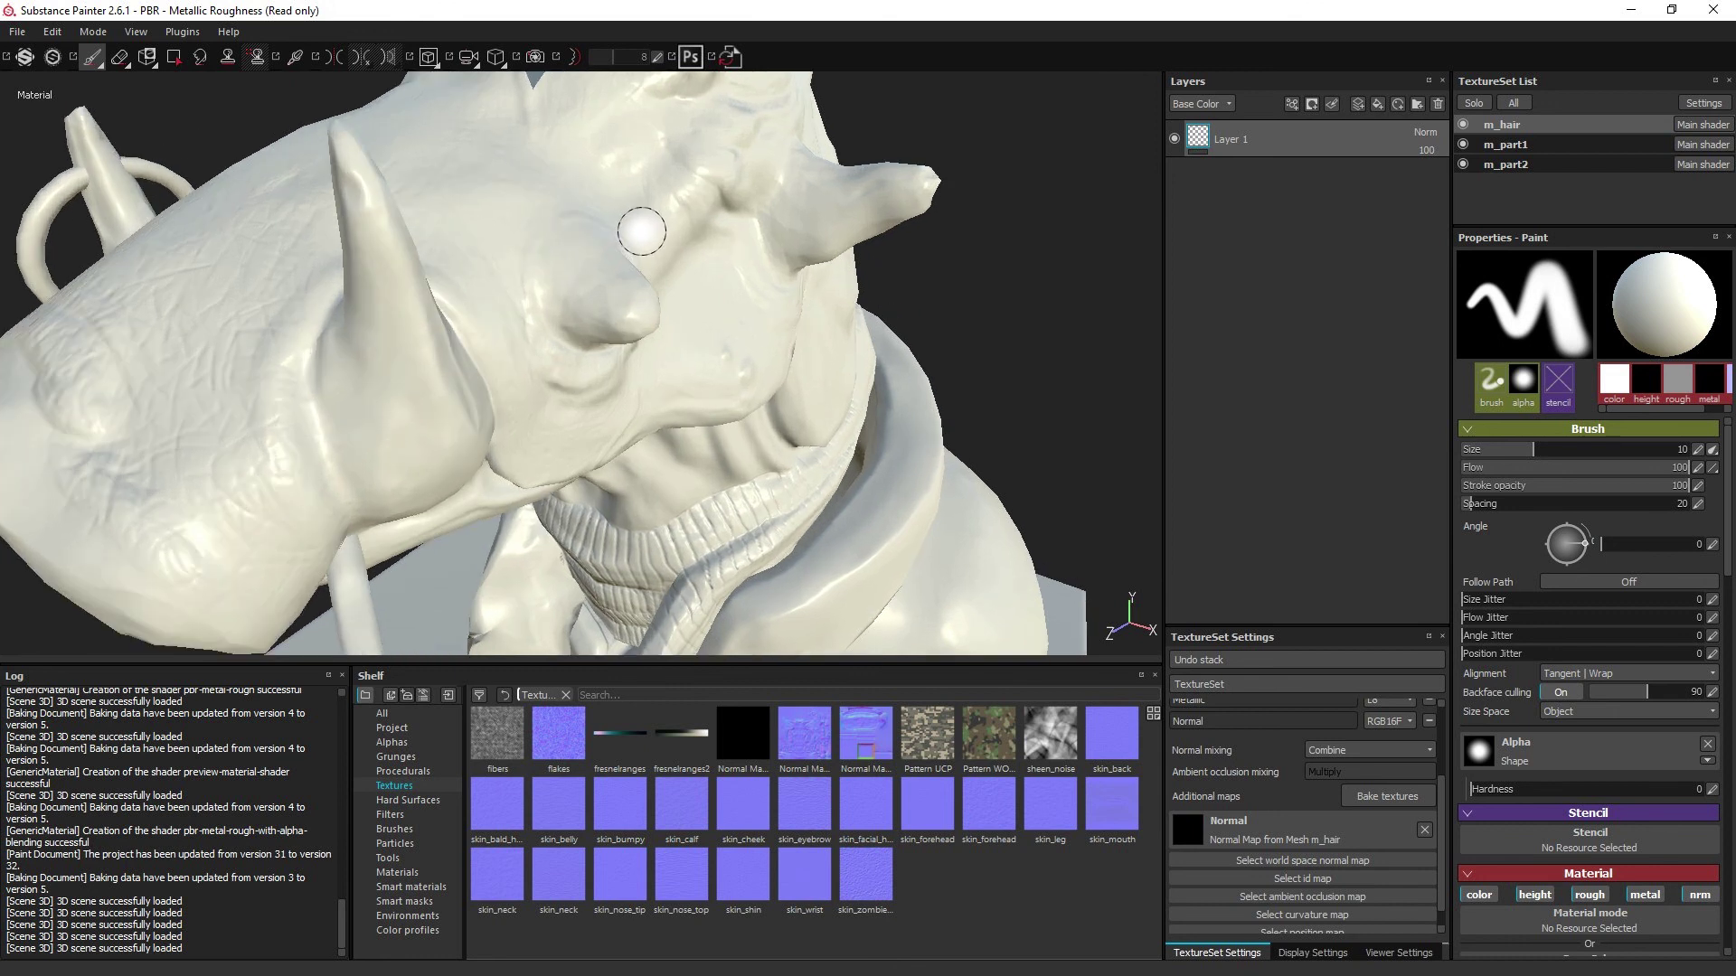
{"action": "scroll", "coordinate": [642, 232], "scroll_direction": "down", "scroll_amount": 2}
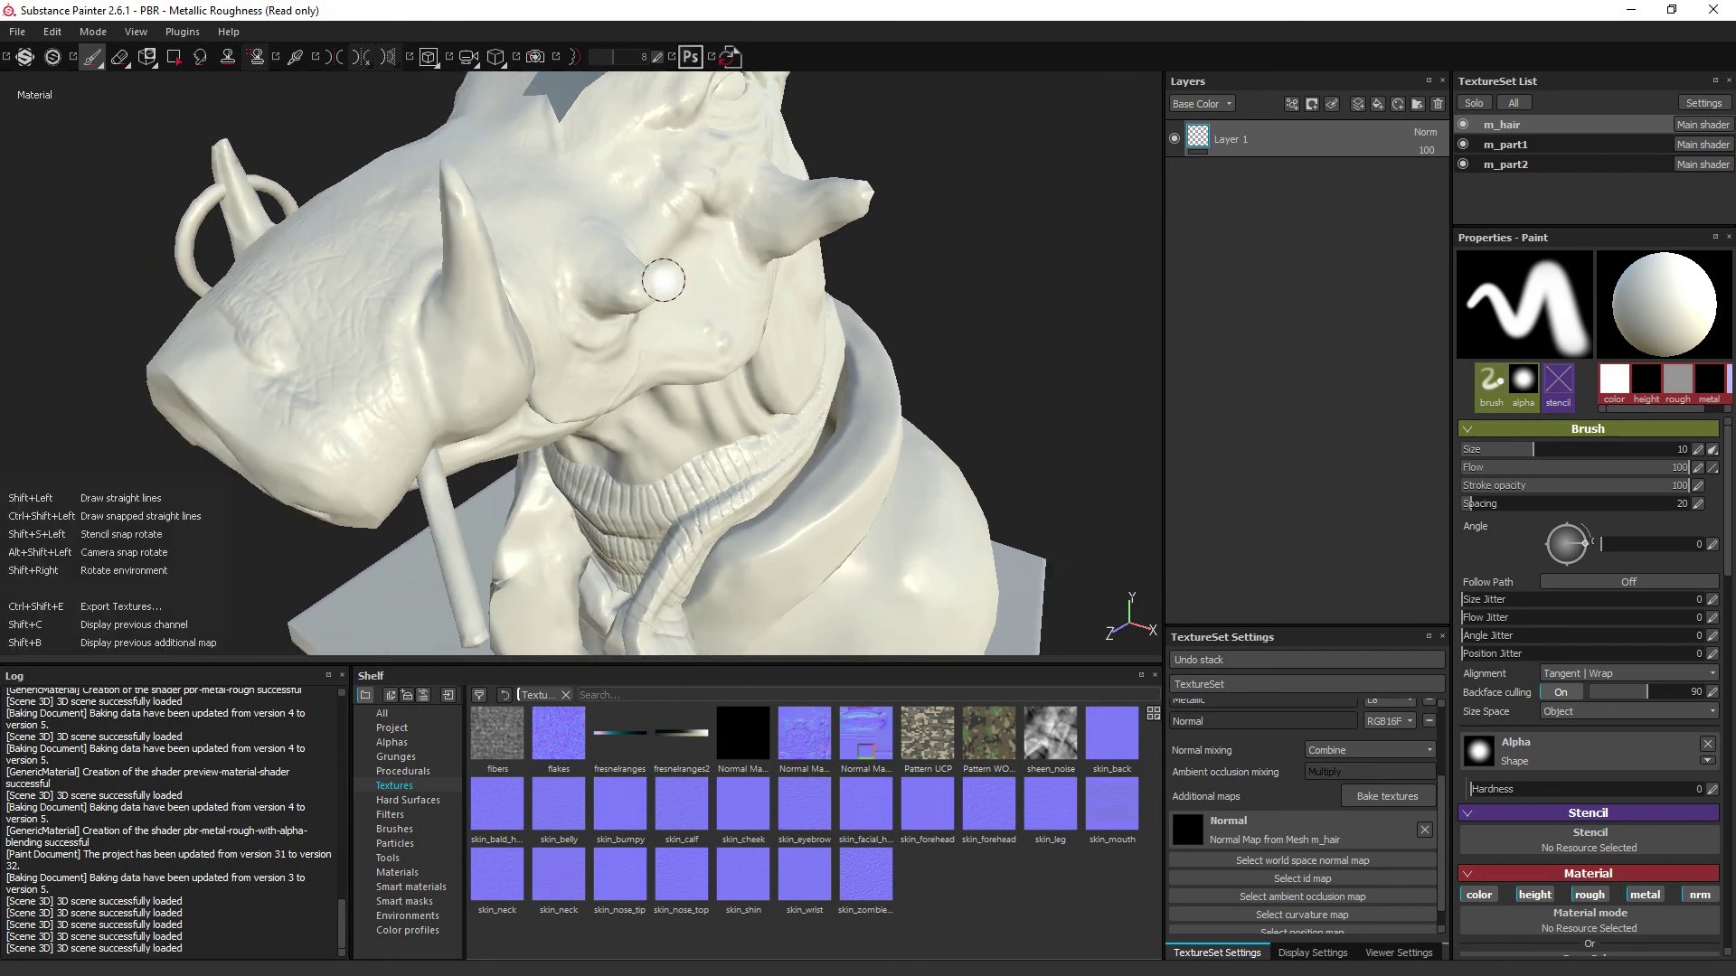
{"action": "left_click_drag", "start_coordinate": [699, 220], "coordinate": [665, 344], "text": "alt"}
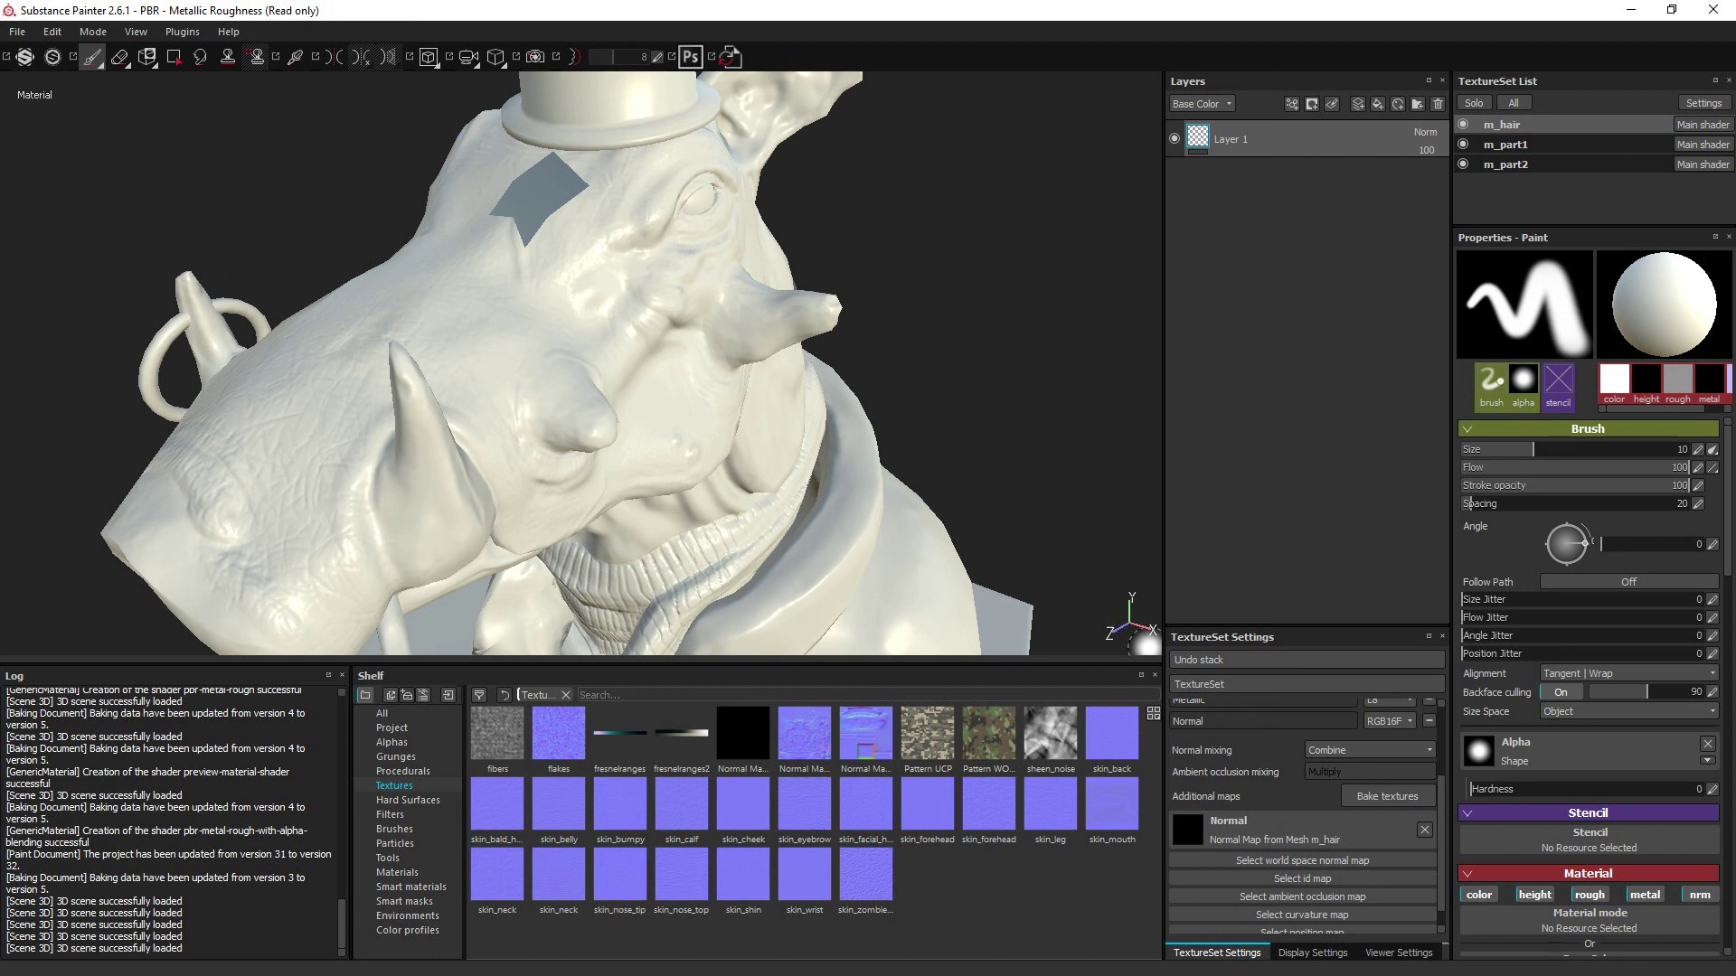
Step: Rebake the normal map with Apply Diffusion off and max frontal and rear distances at 0.005
{"action": "left_click", "coordinate": [1390, 795]}
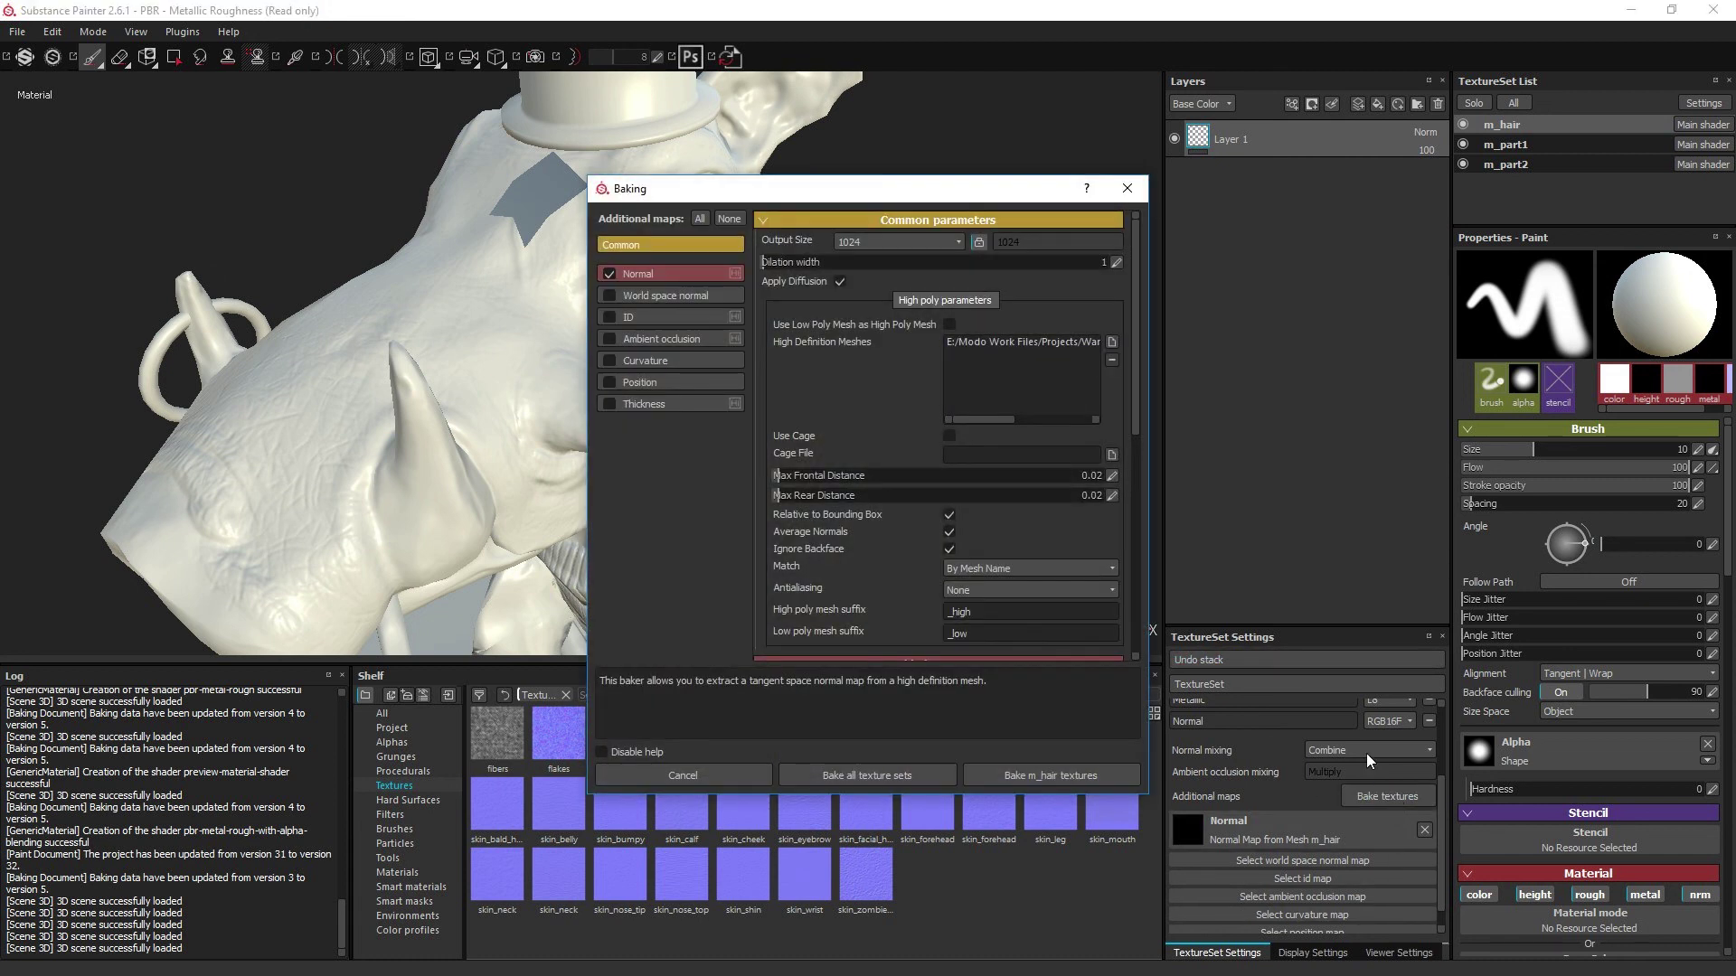
{"action": "left_click", "coordinate": [841, 281]}
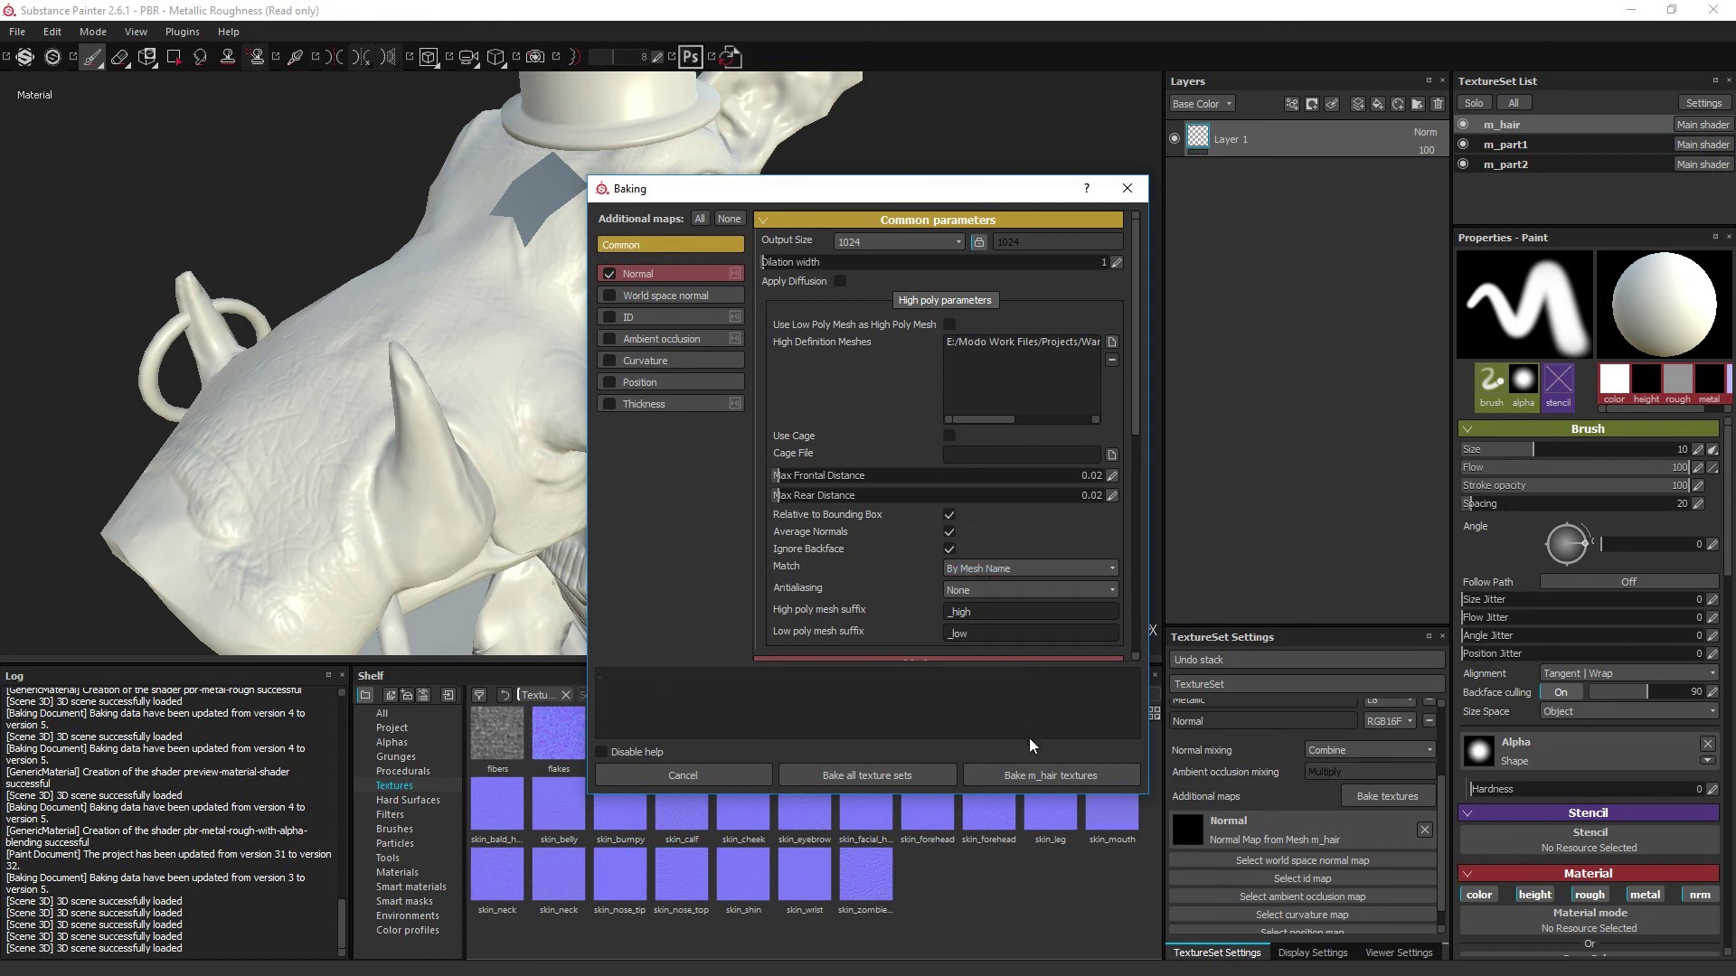
{"action": "left_click", "coordinate": [773, 475]}
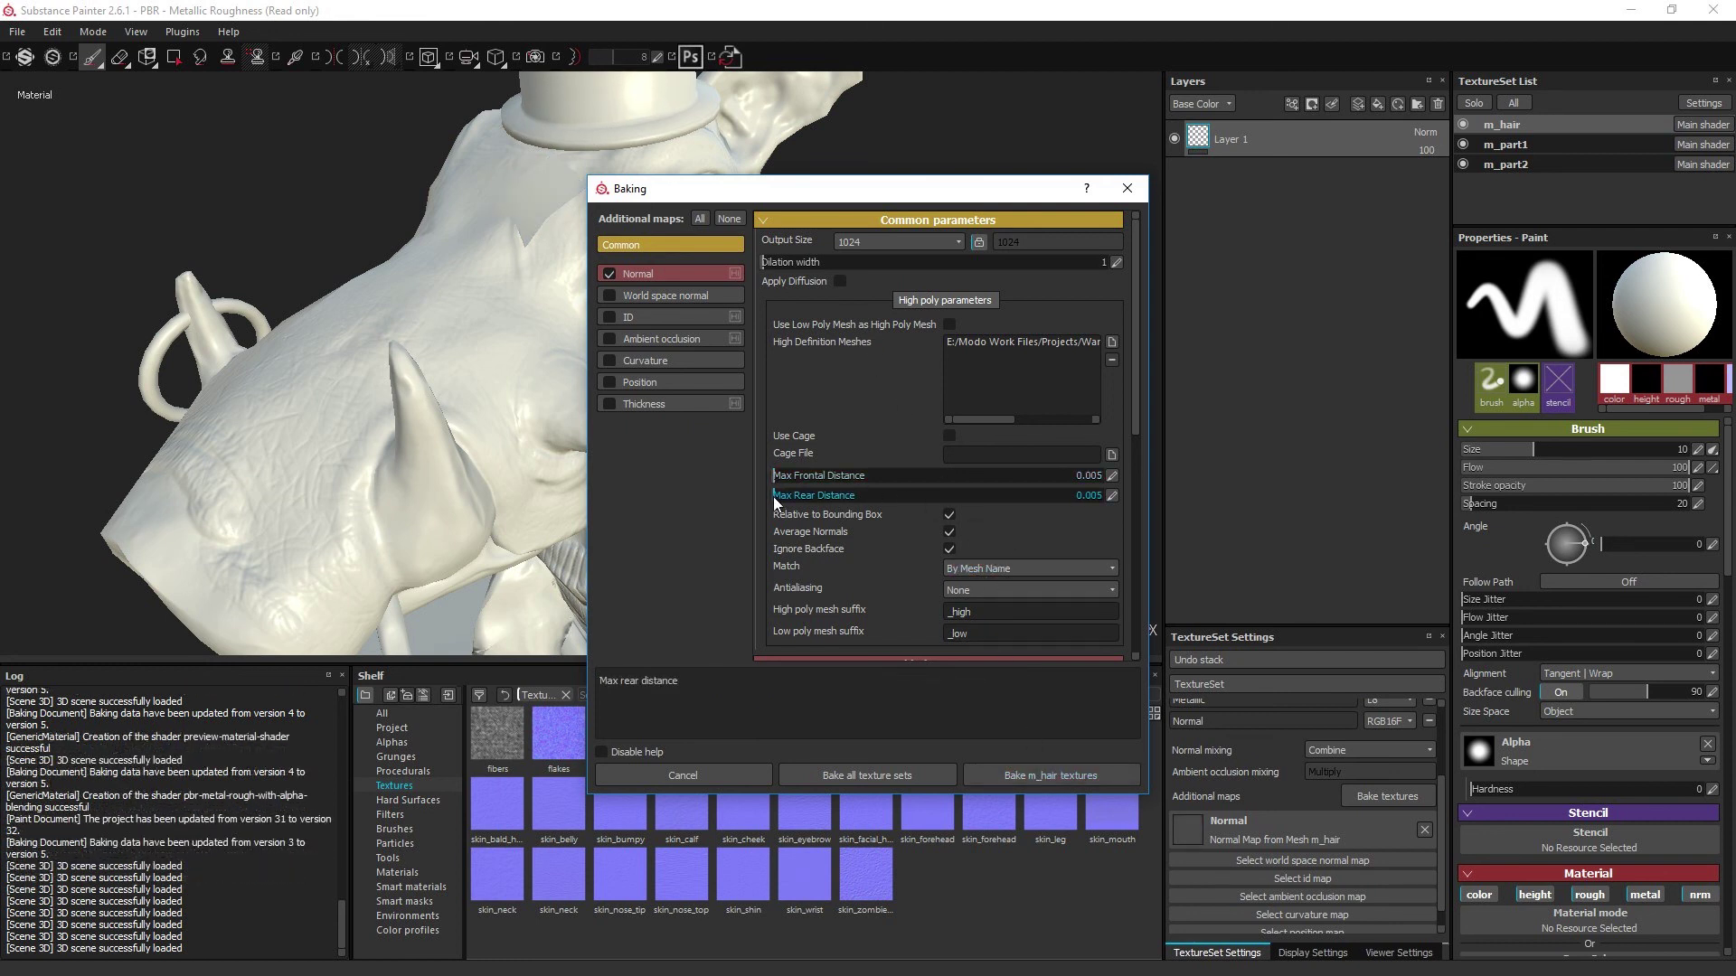
{"action": "left_click", "coordinate": [774, 495]}
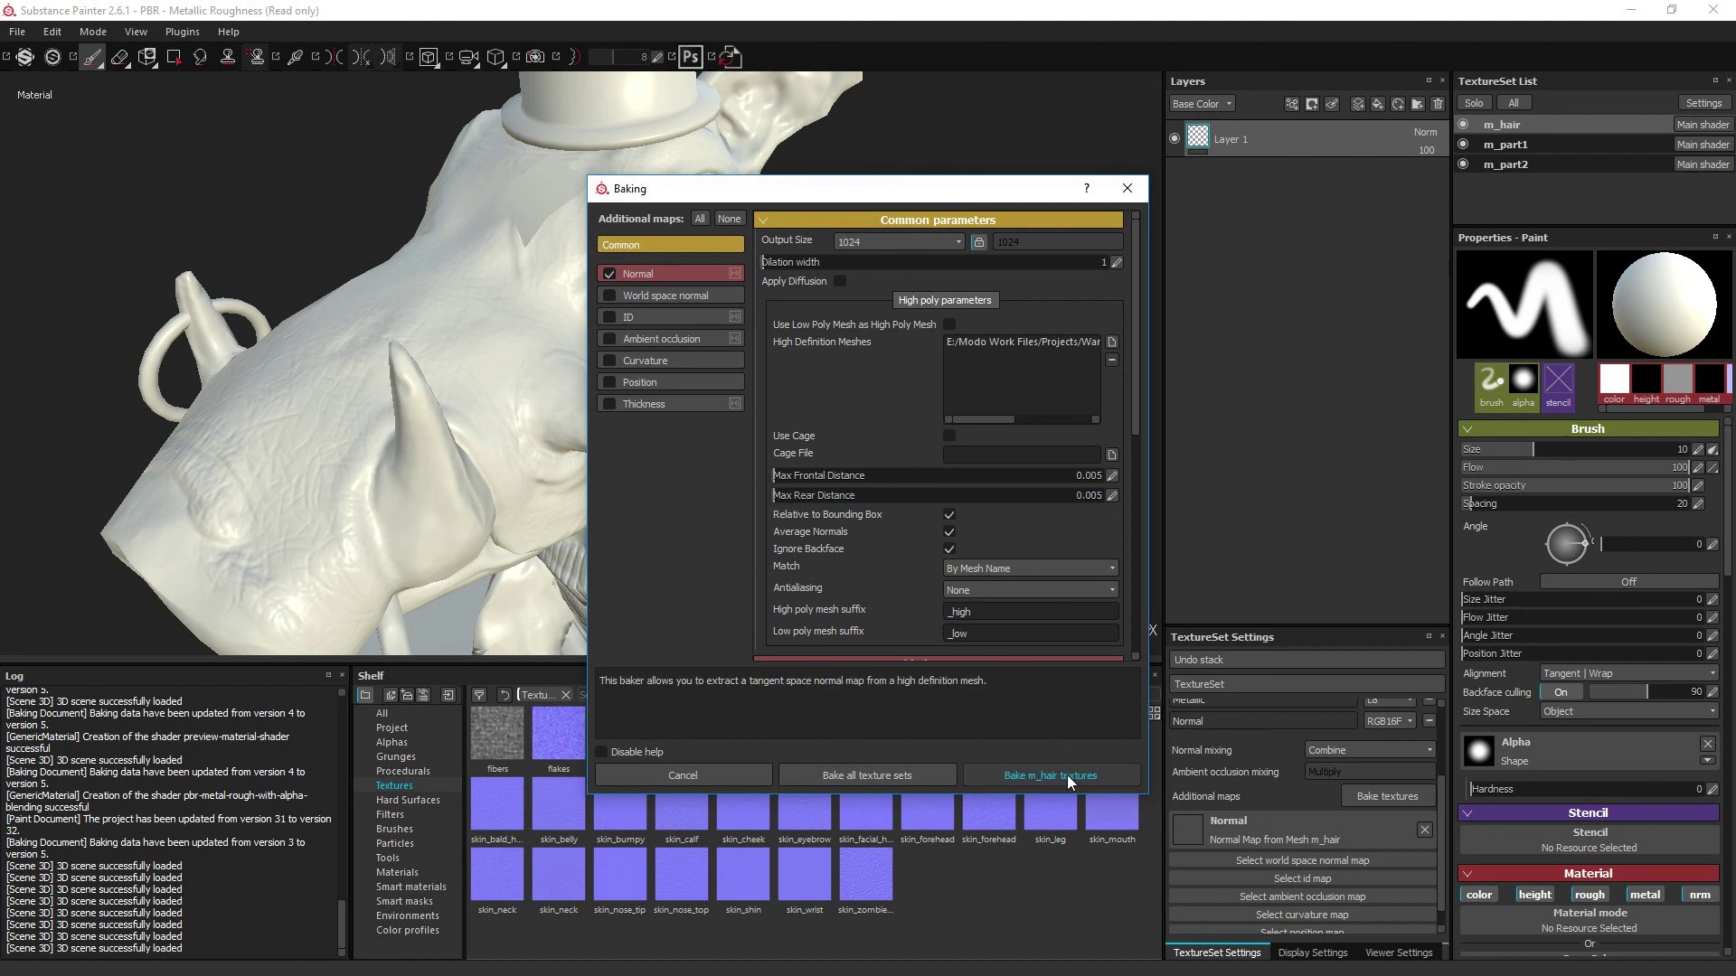
{"action": "left_click", "coordinate": [915, 775]}
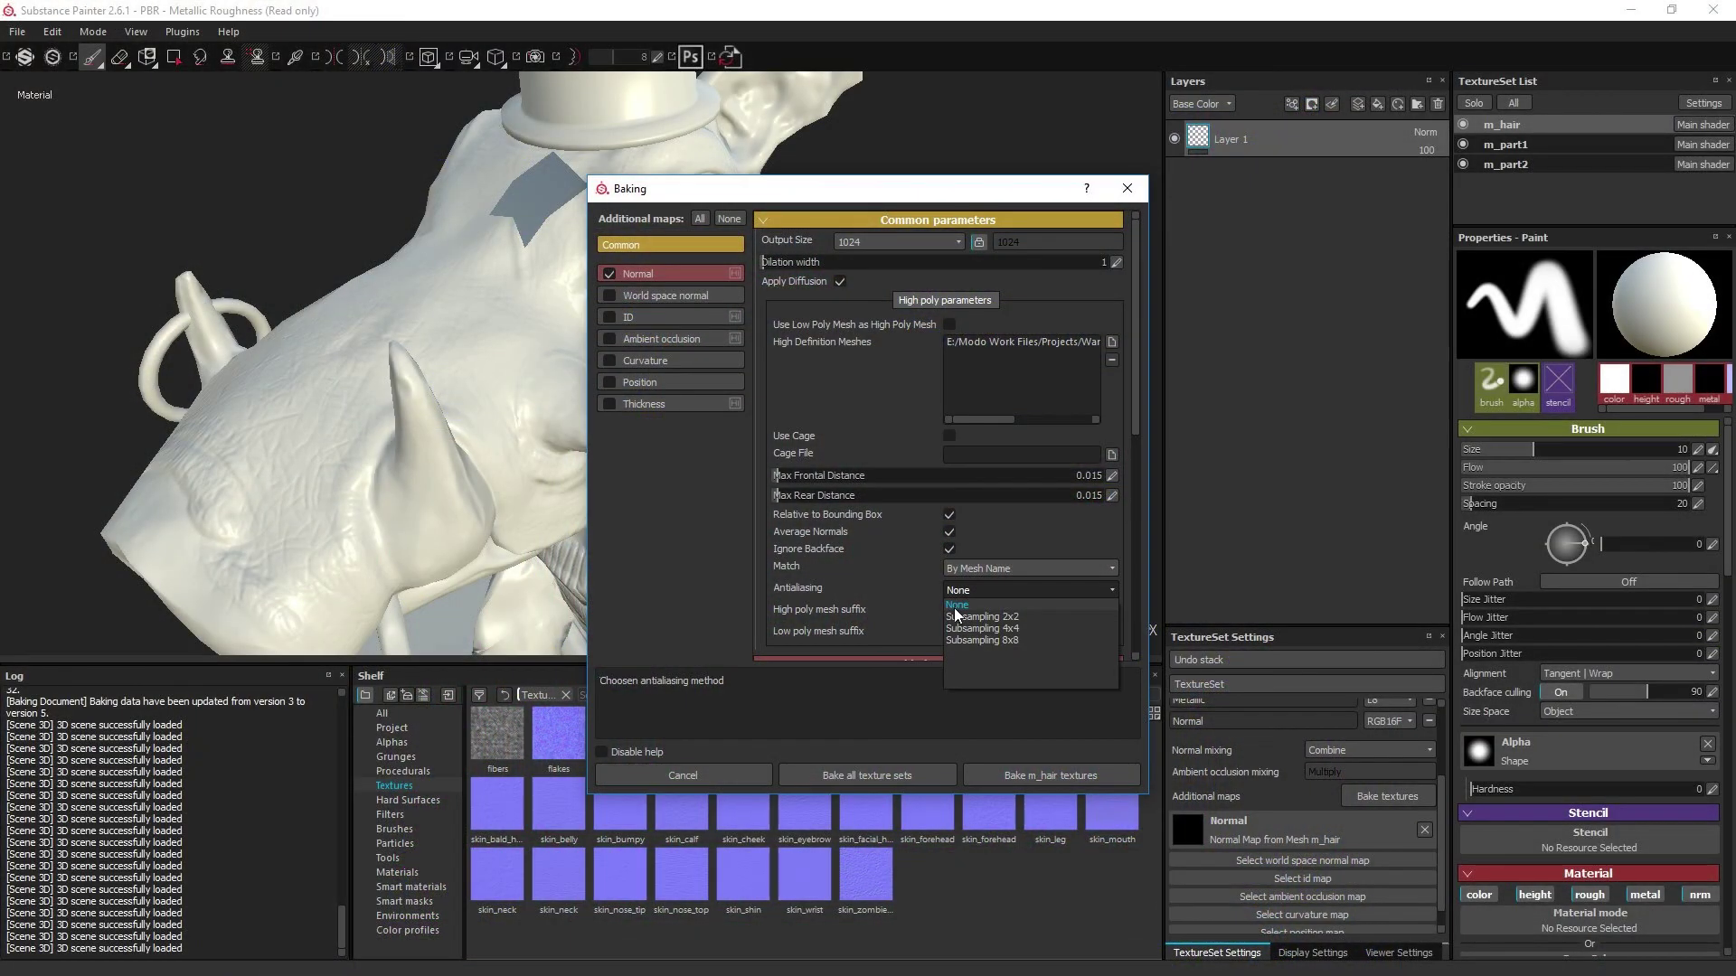
Step: Bake all additional maps for every texture set at 2048 with Subsampling 2x2 antialiasing
{"action": "left_click", "coordinate": [953, 595]}
{"action": "left_click", "coordinate": [952, 615]}
{"action": "left_click", "coordinate": [875, 241]}
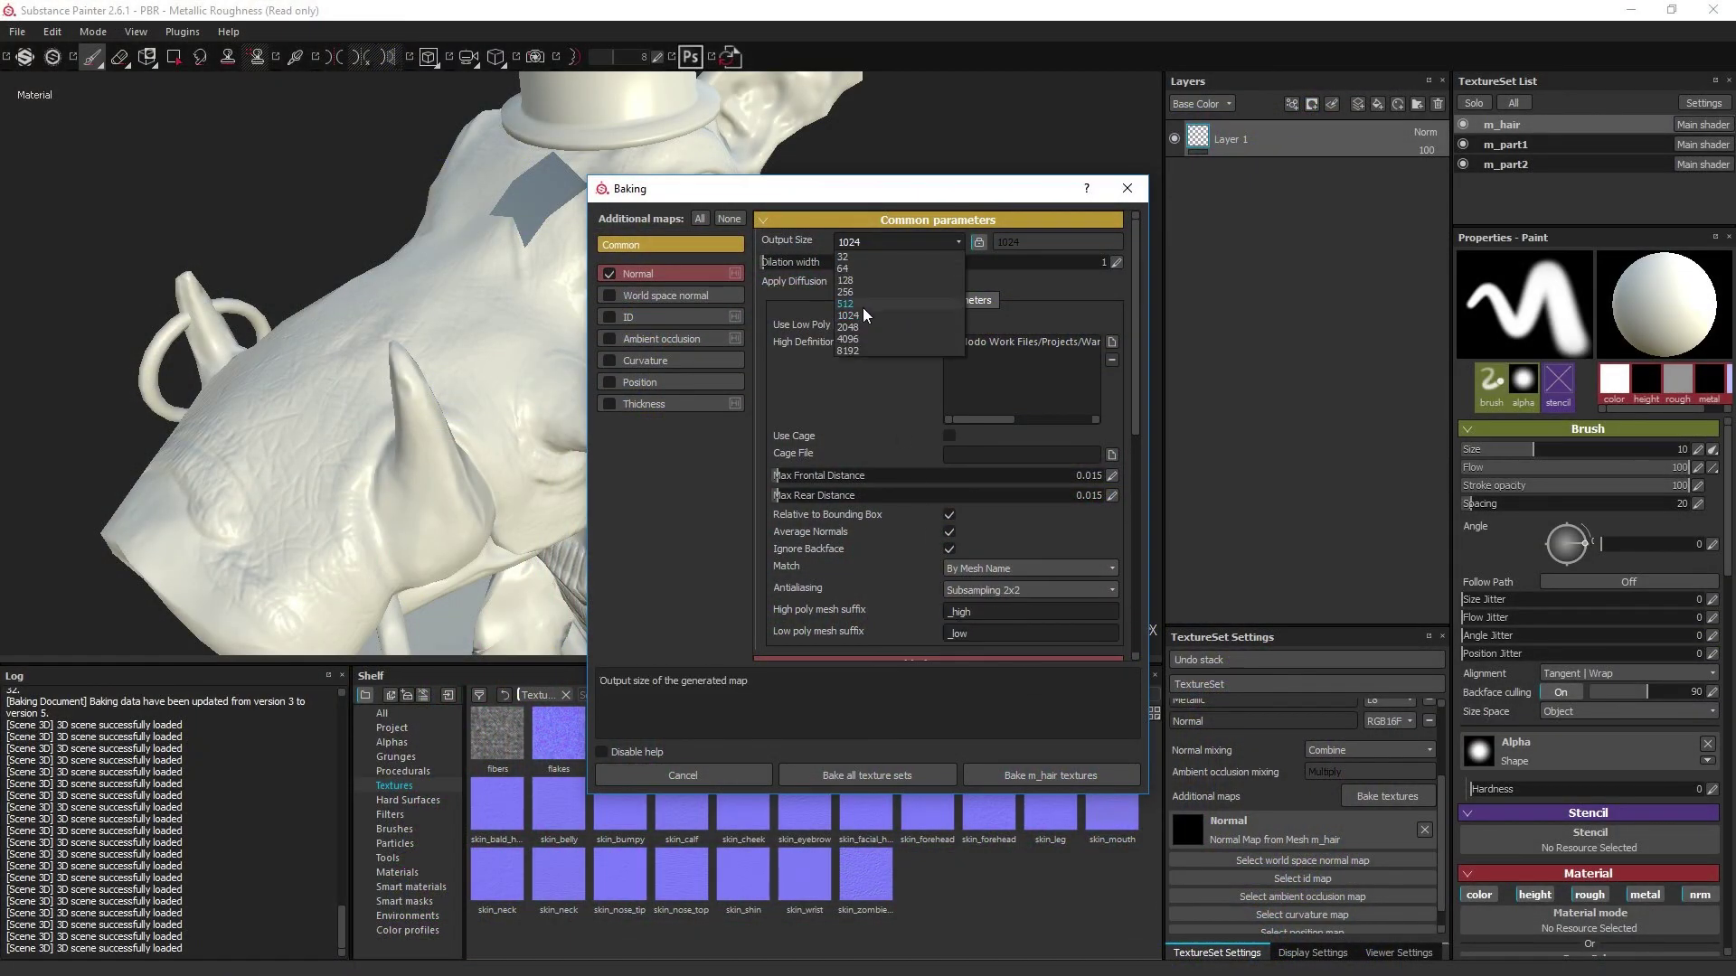
{"action": "left_click", "coordinate": [859, 325]}
{"action": "left_click", "coordinate": [706, 217]}
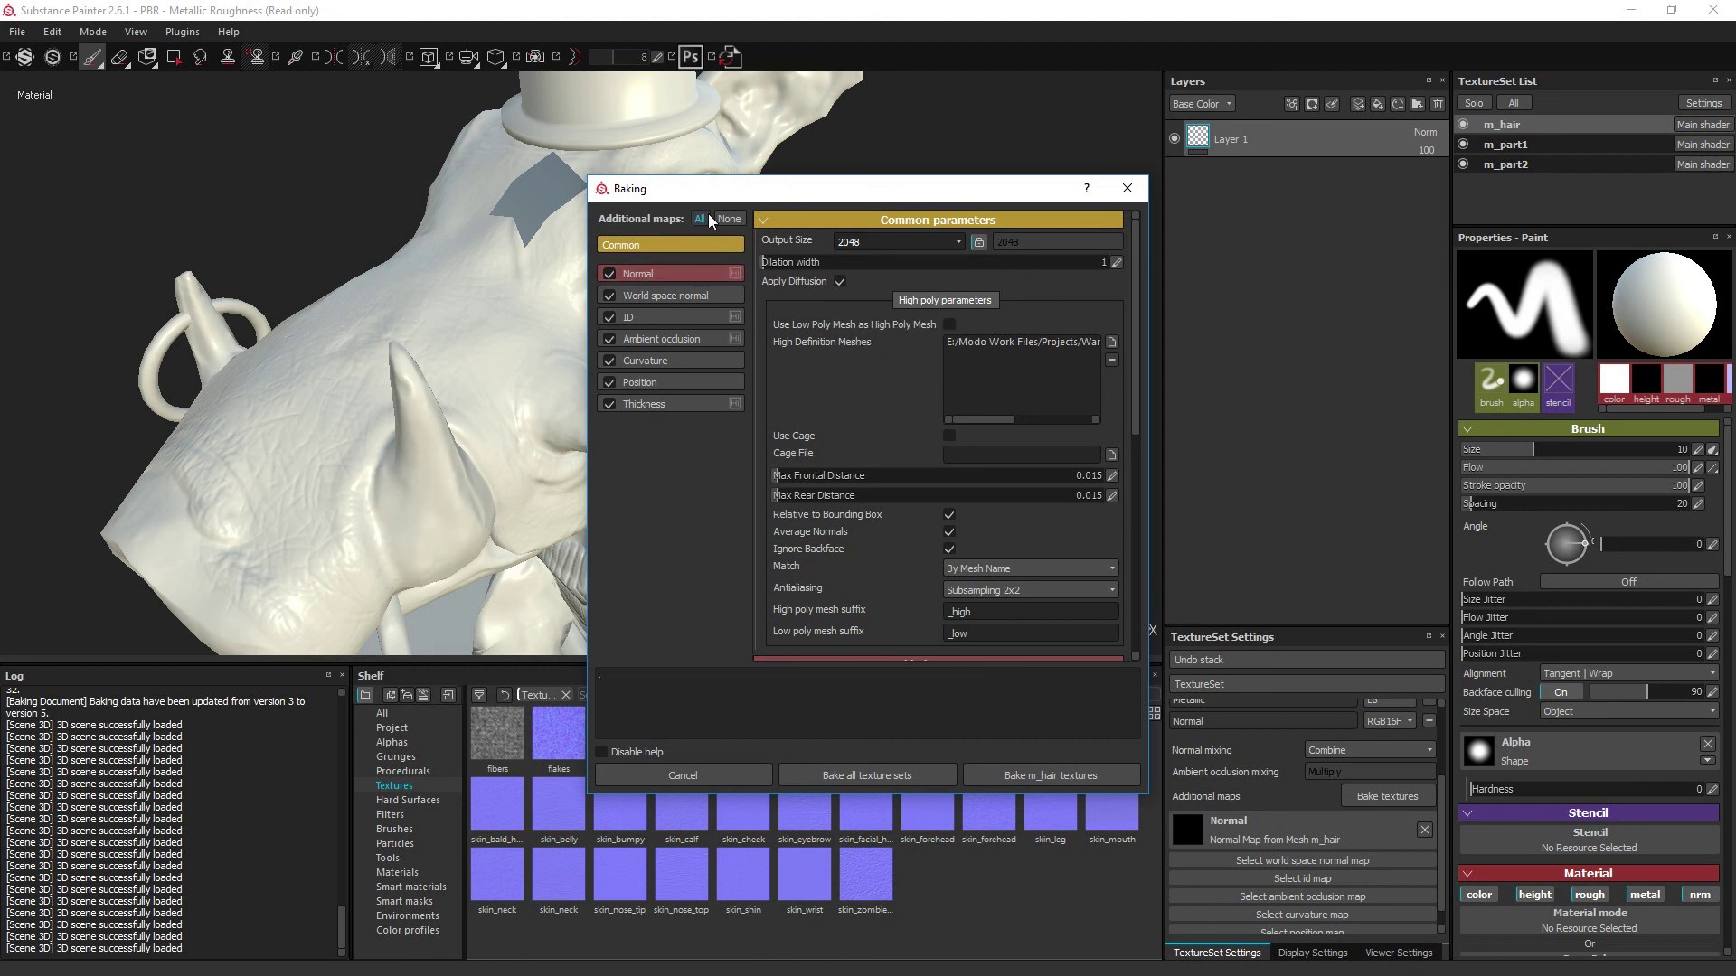
{"action": "left_click", "coordinate": [890, 774]}
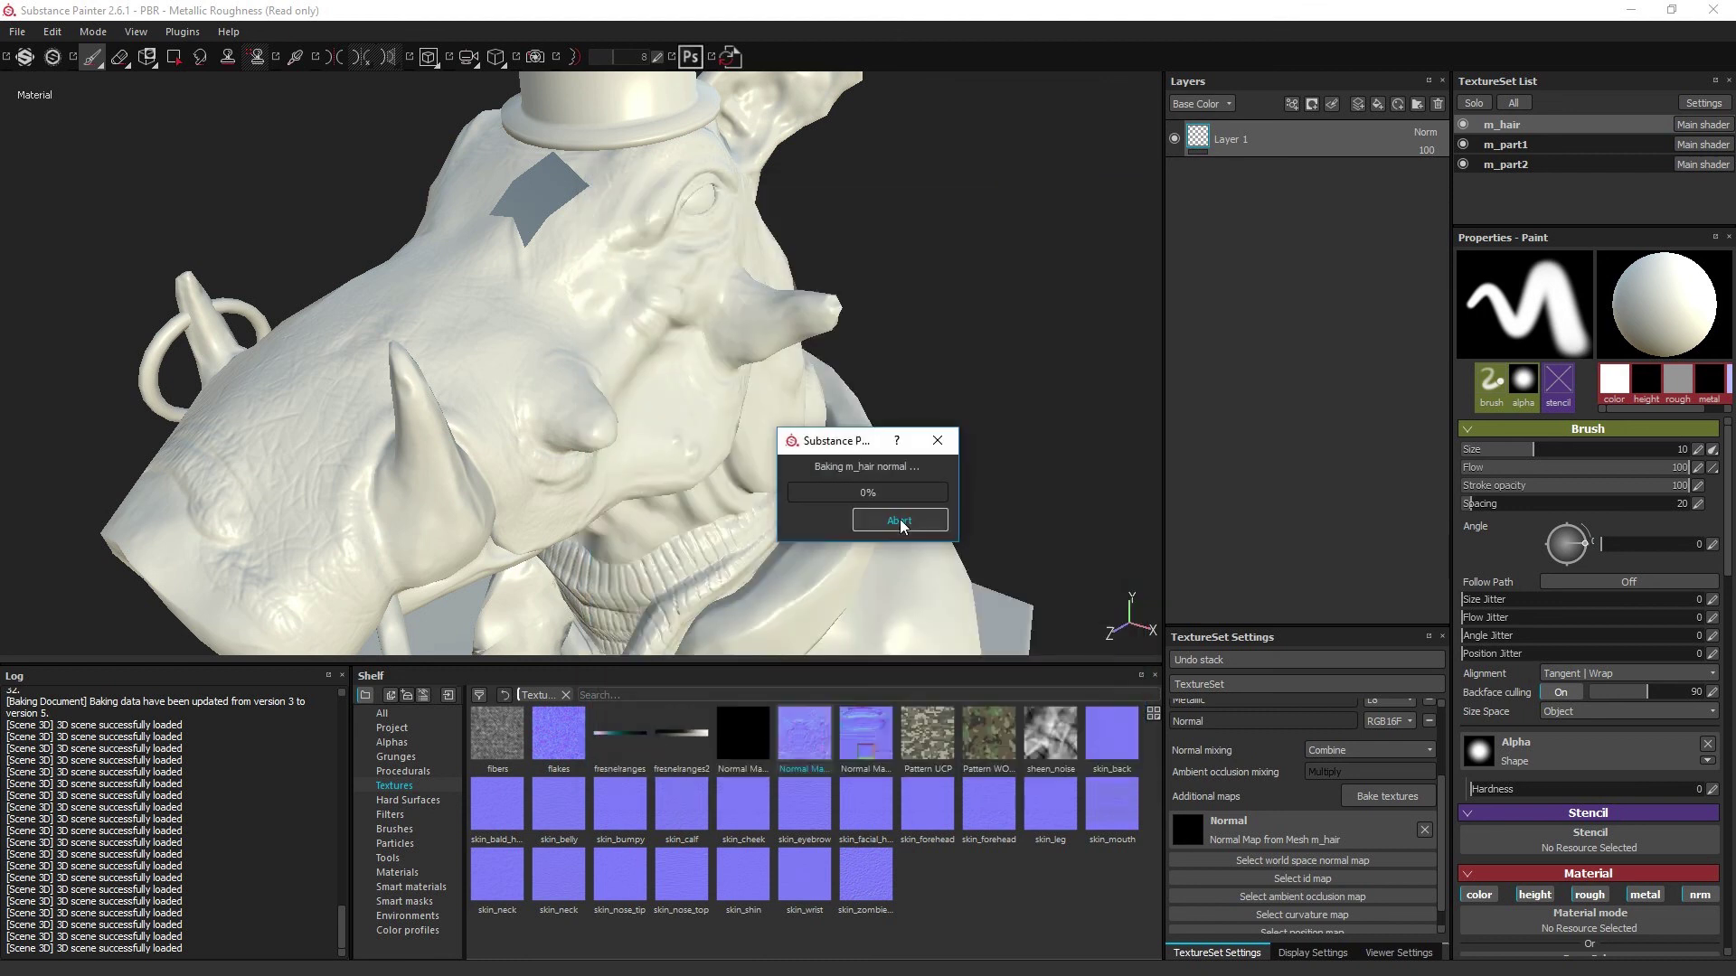